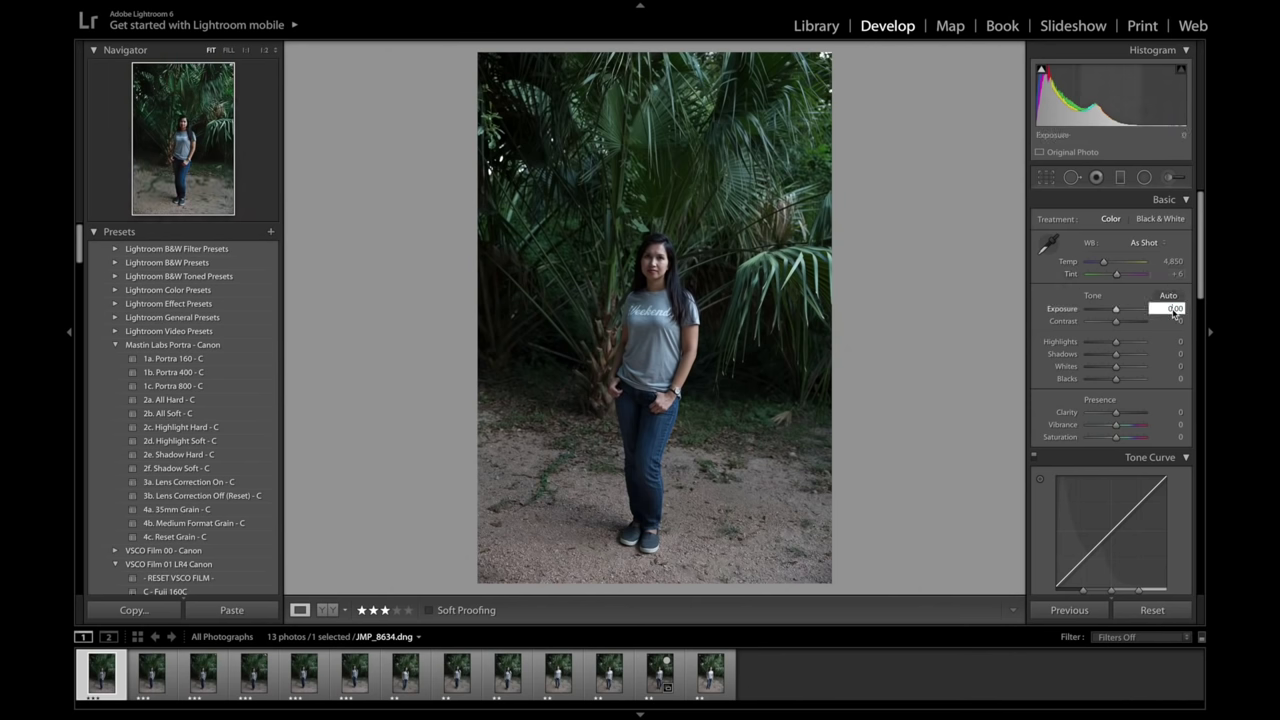
# Set JMP_8634's exposure to +2.00 and inspect her face at 1:1.
pyautogui.write('2')
pyautogui.press('Return')
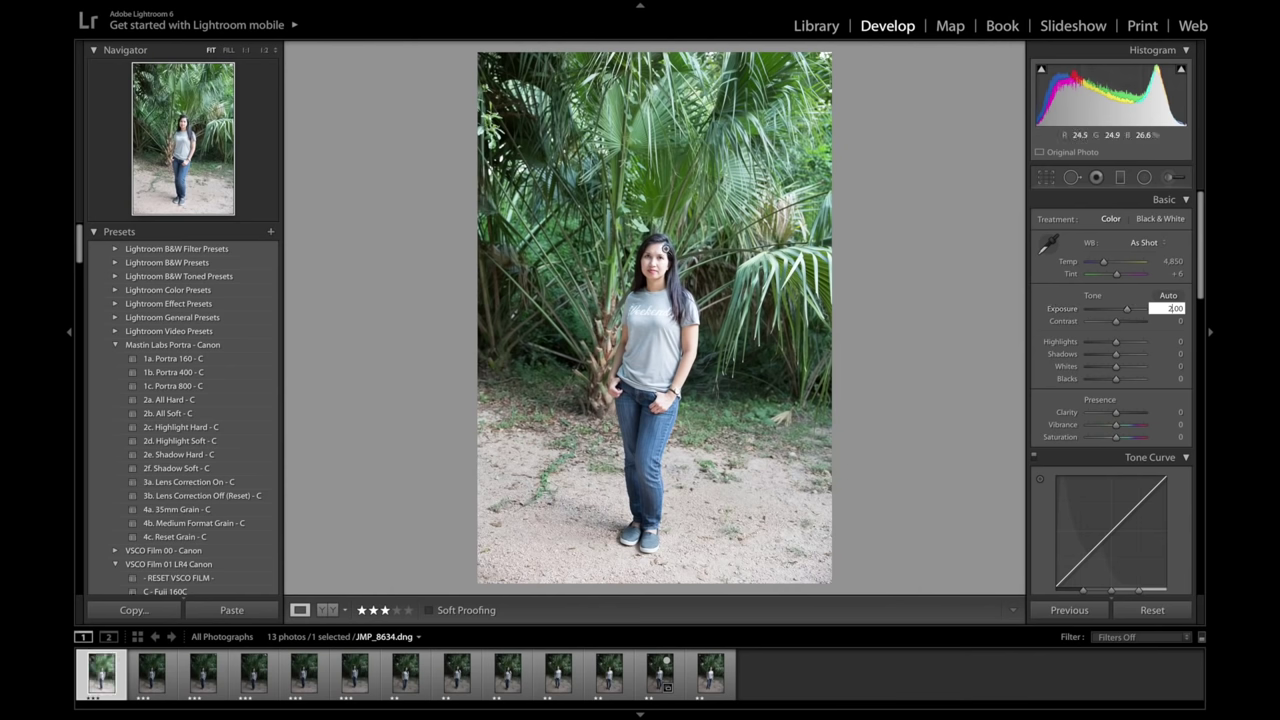
pyautogui.click(652, 255)
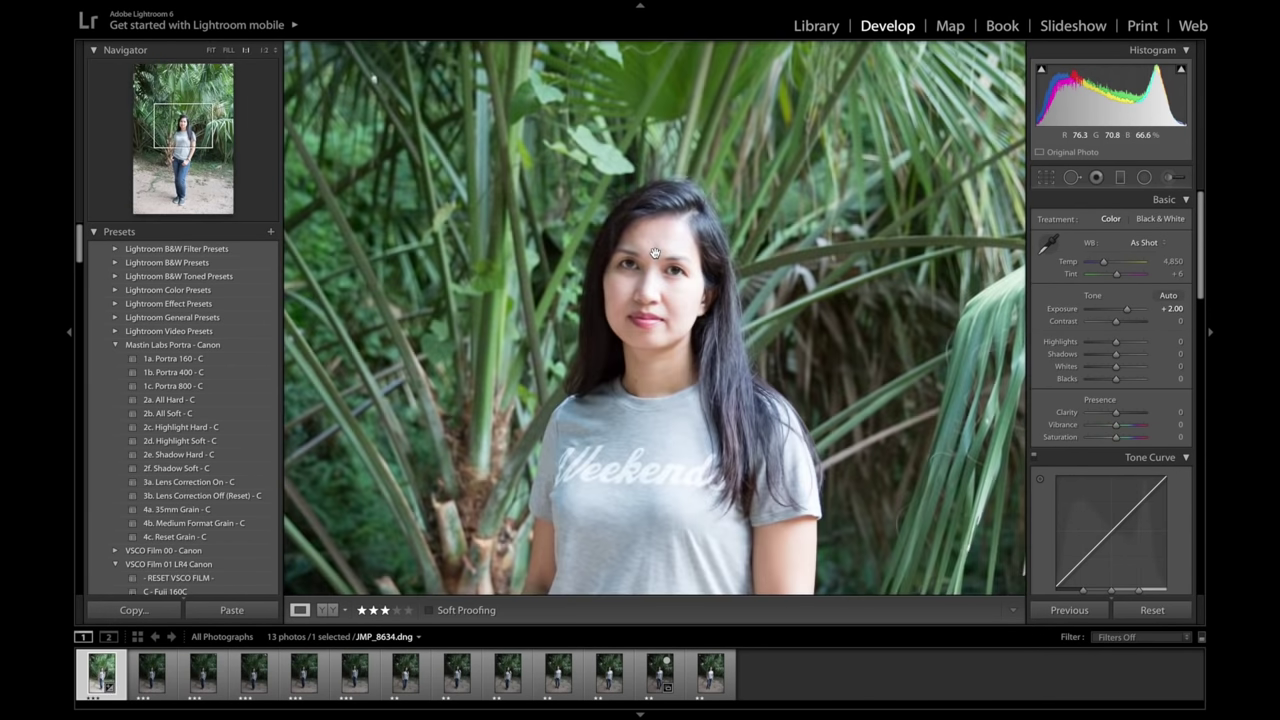
pyautogui.scroll(-2, 660, 297)
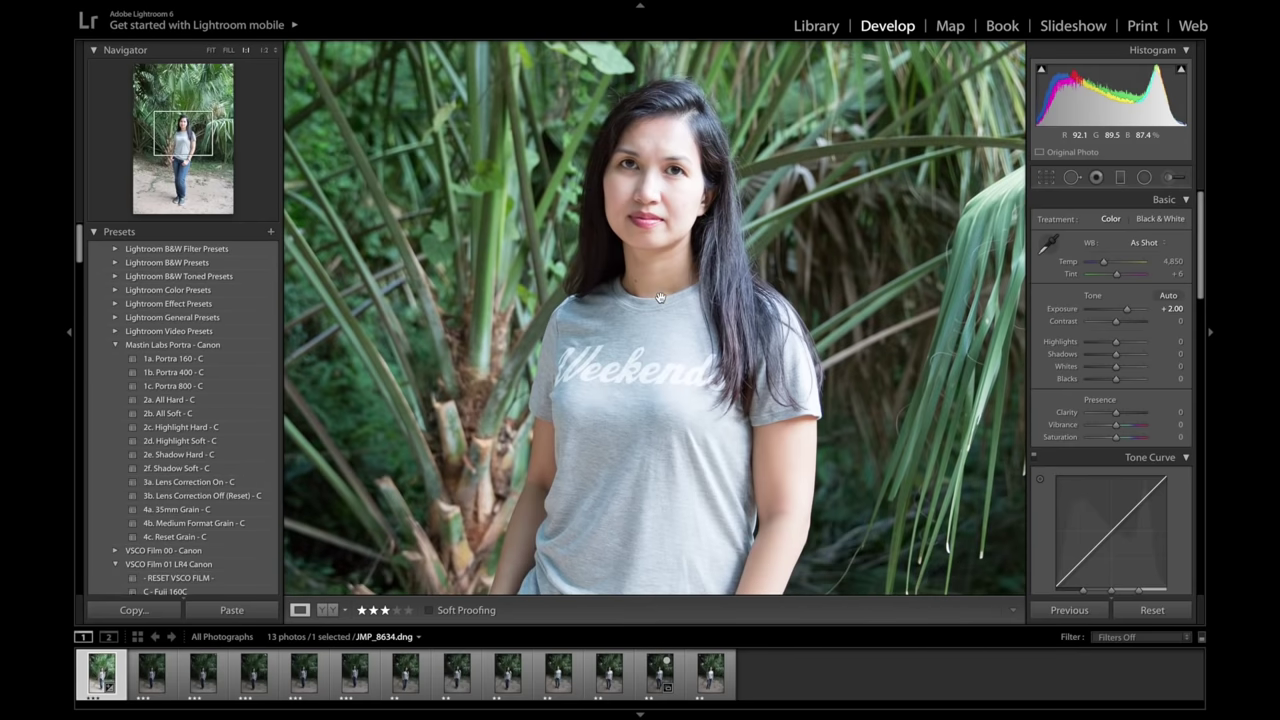
pyautogui.scroll(-5, 660, 297)
pyautogui.hscroll(7, 660, 297)
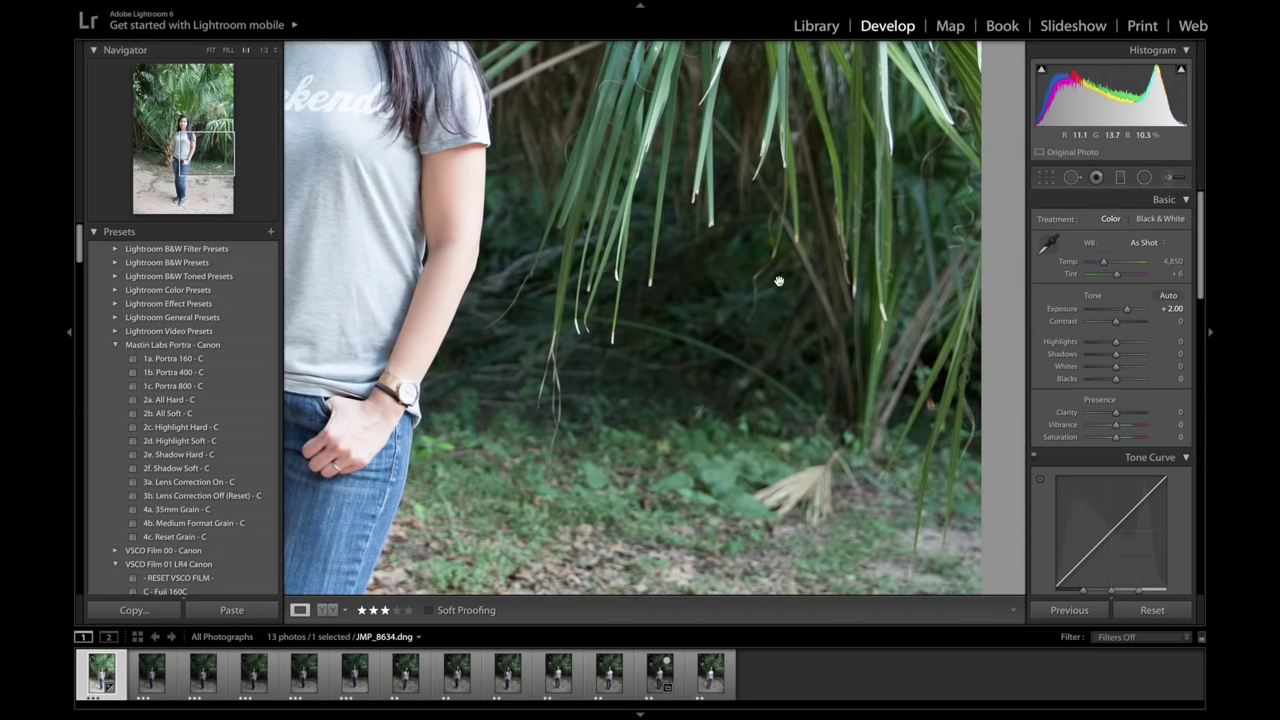
pyautogui.scroll(6, 701, 311)
pyautogui.hscroll(-4, 701, 311)
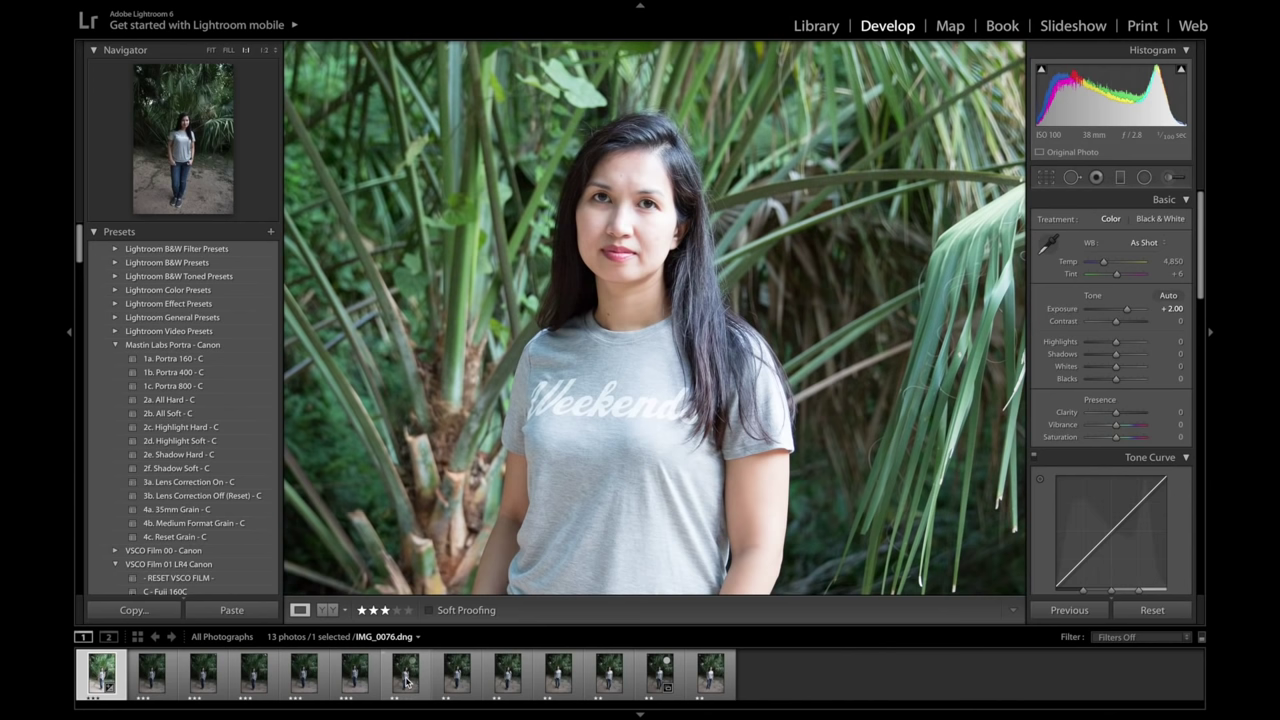
# Give IMG_0076 a +2.00 exposure from fit view and pan around it at 1:1.
pyautogui.click(405, 675)
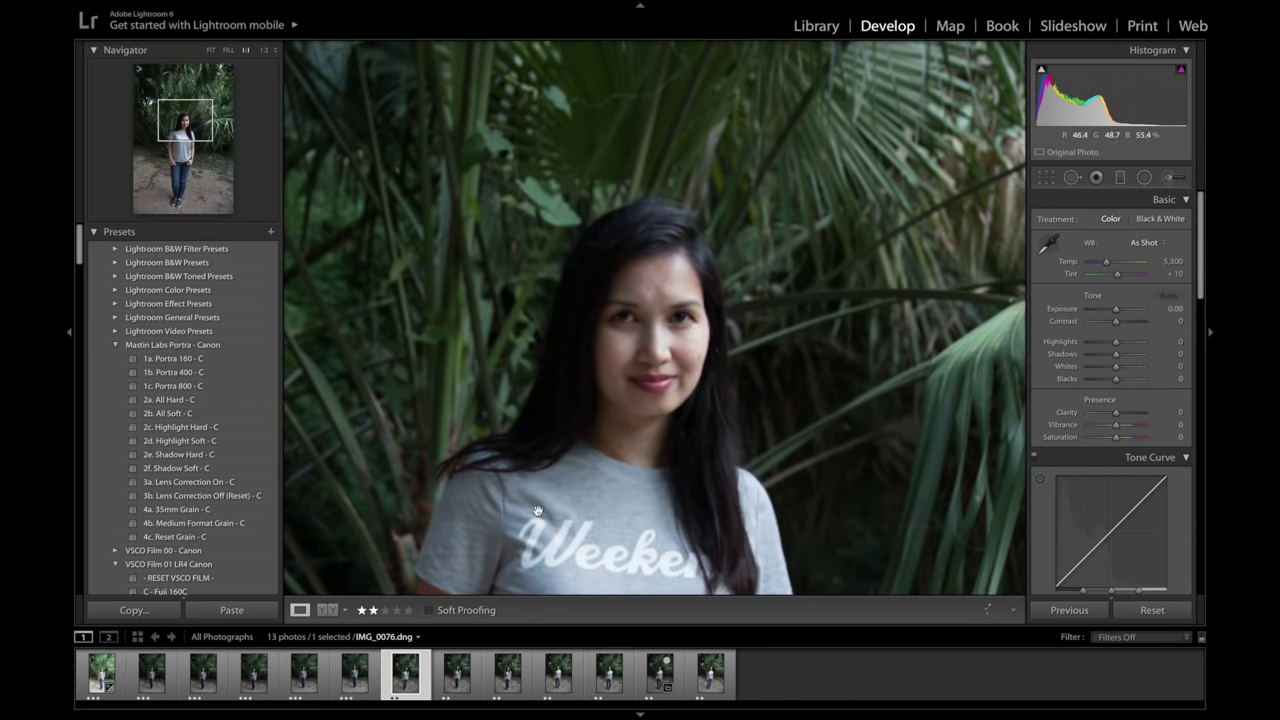
pyautogui.scroll(-3, 614, 403)
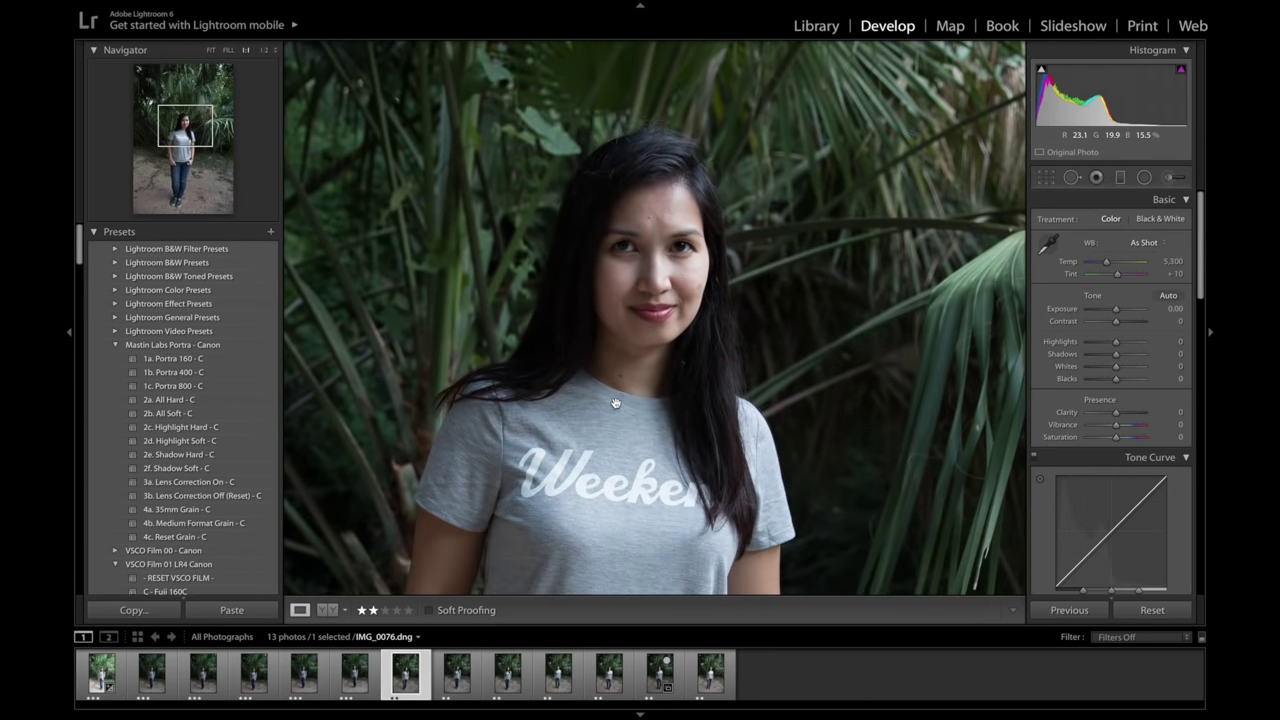
pyautogui.click(763, 358)
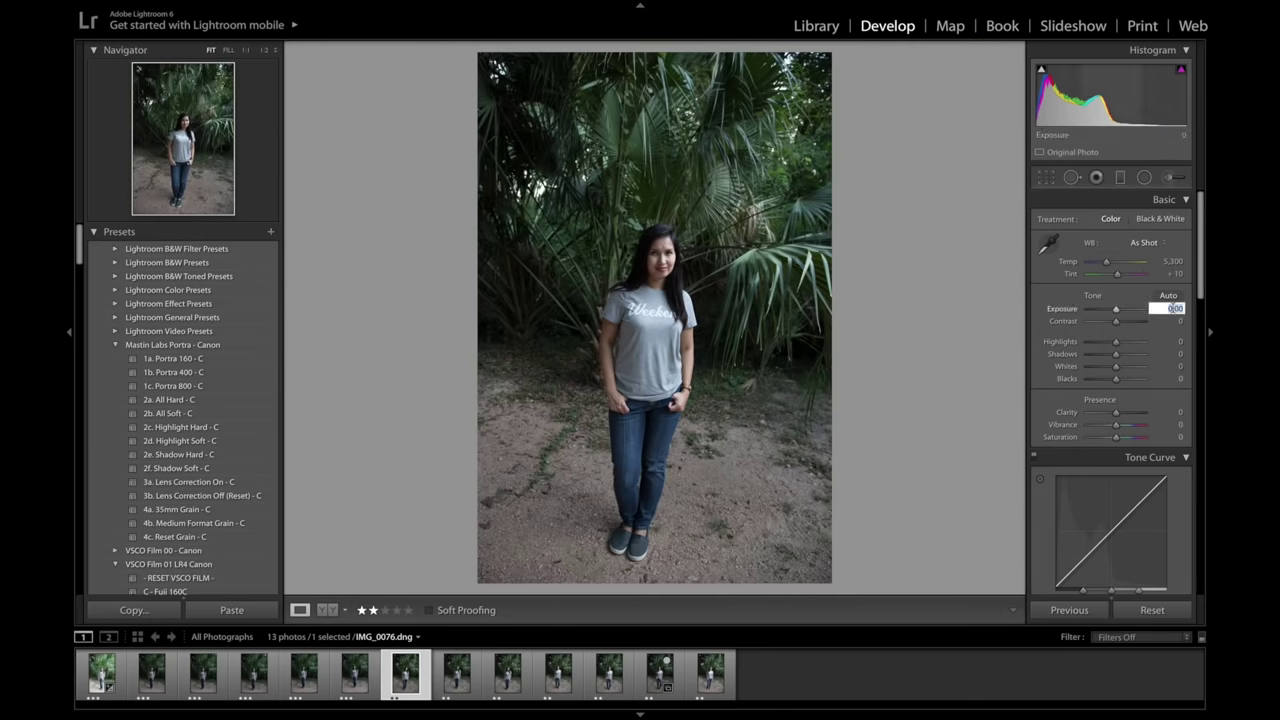
pyautogui.press('Return')
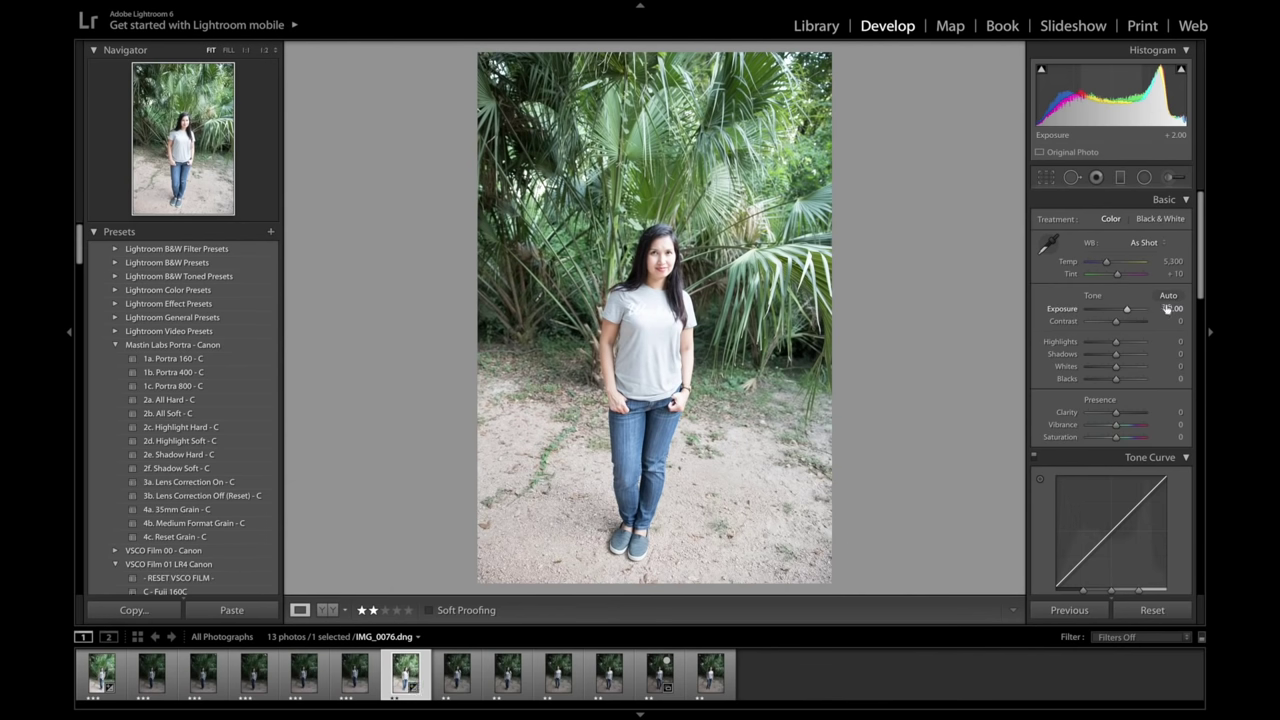
pyautogui.click(661, 272)
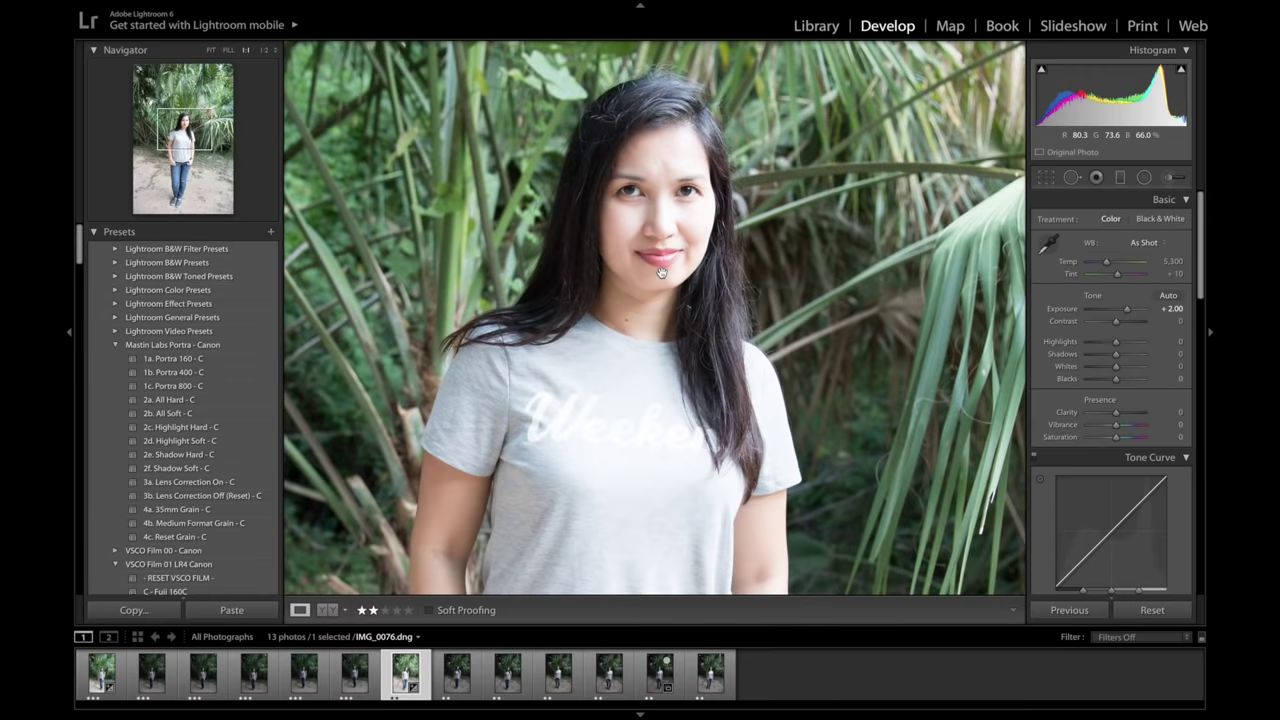
pyautogui.scroll(-5, 661, 272)
pyautogui.hscroll(4, 661, 272)
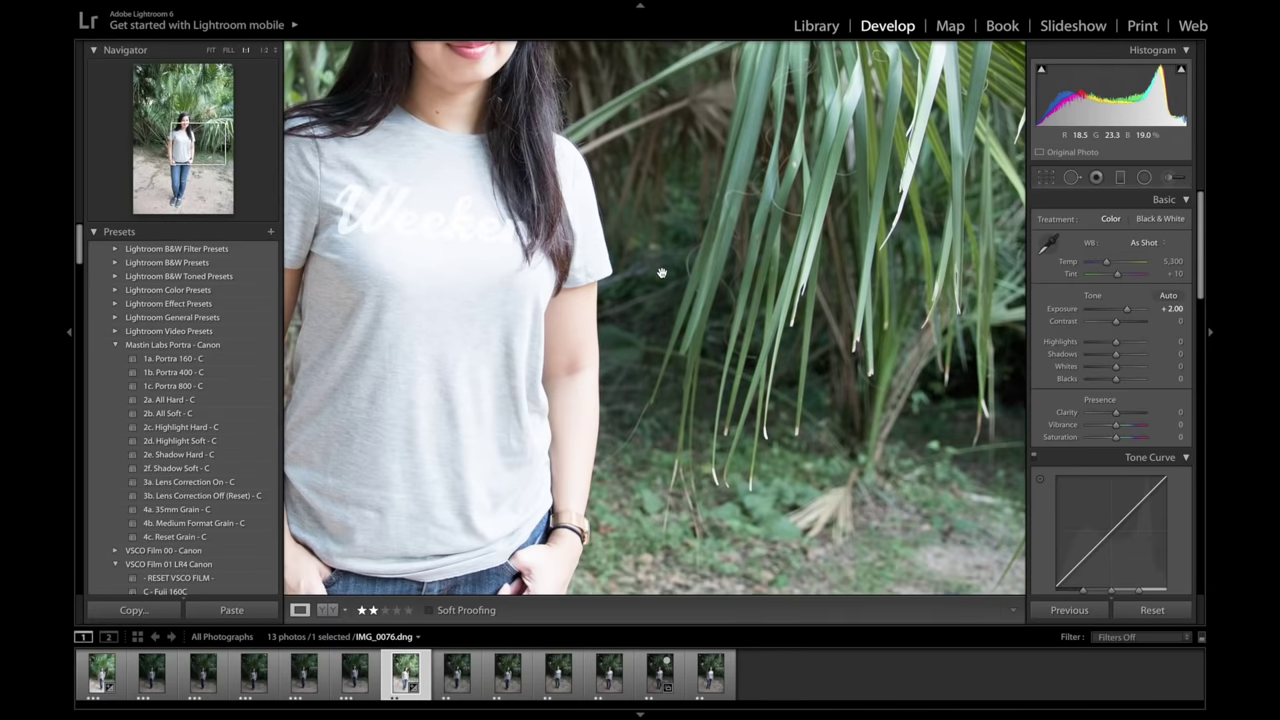
pyautogui.scroll(-3, 661, 272)
pyautogui.hscroll(2, 661, 272)
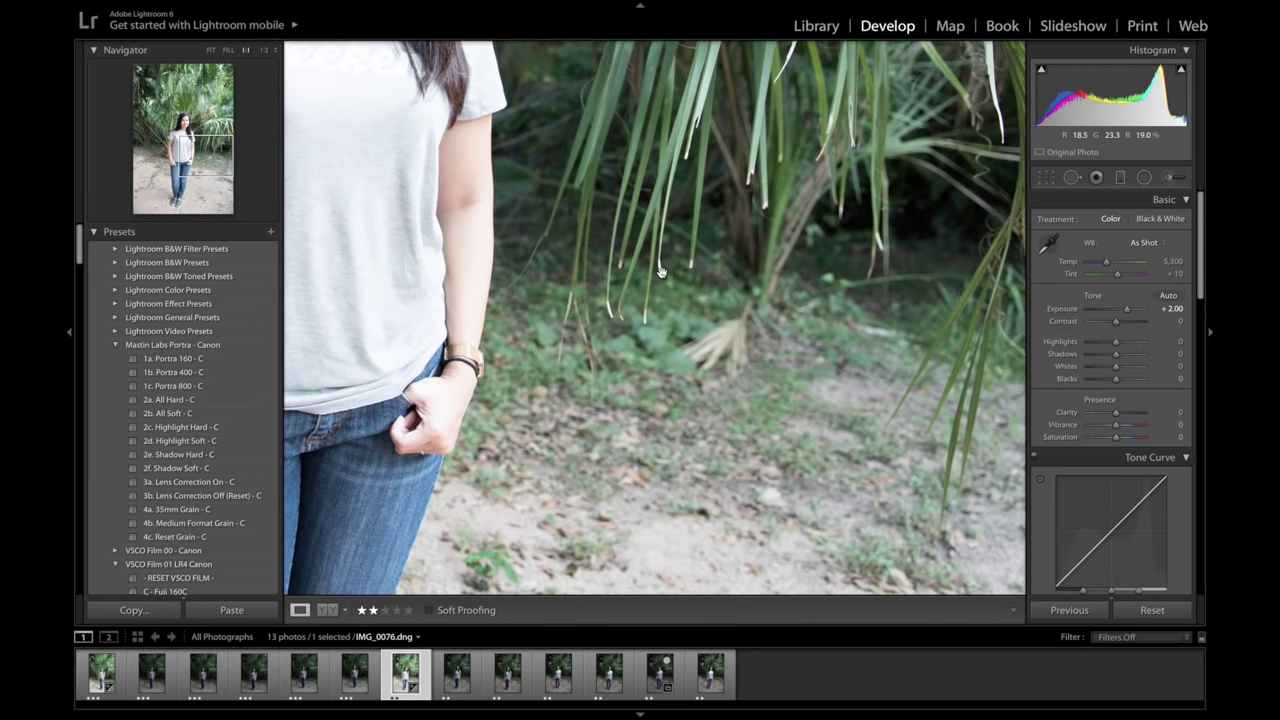
pyautogui.scroll(-3, 717, 302)
pyautogui.hscroll(3, 717, 302)
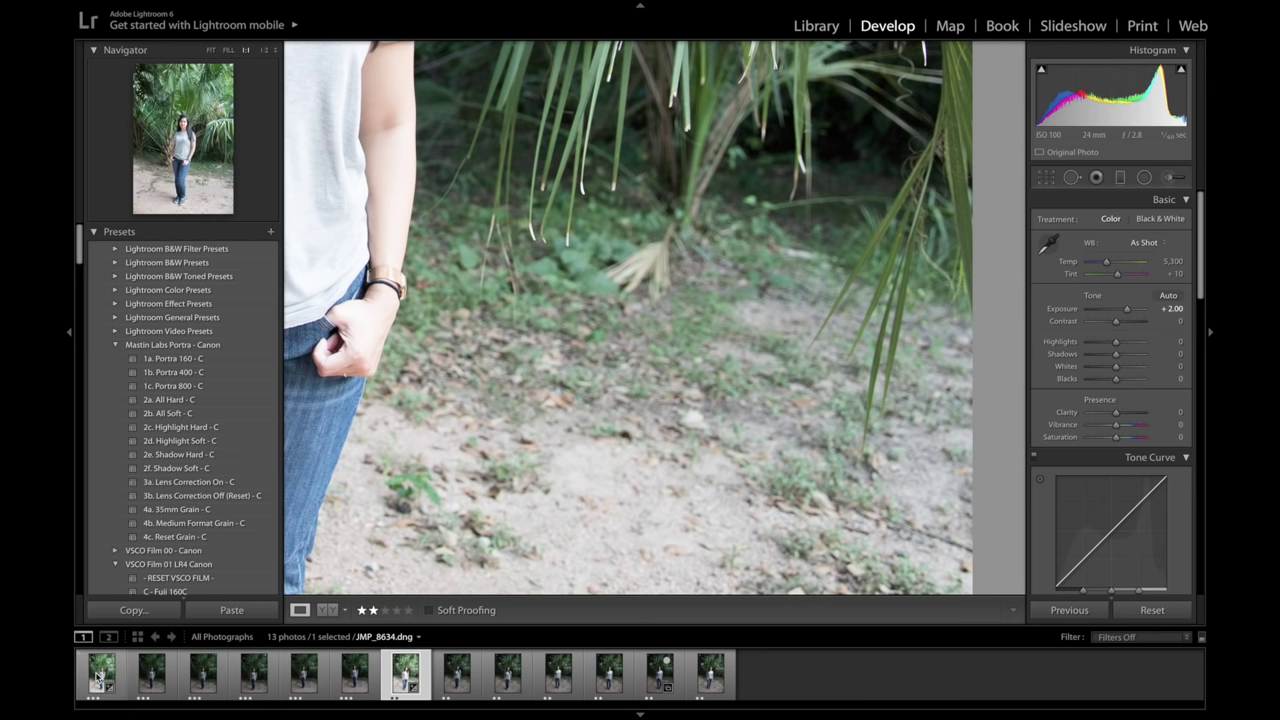
# Revisit JMP_8634 at 1:1 and compare its before and after side by side.
pyautogui.click(99, 676)
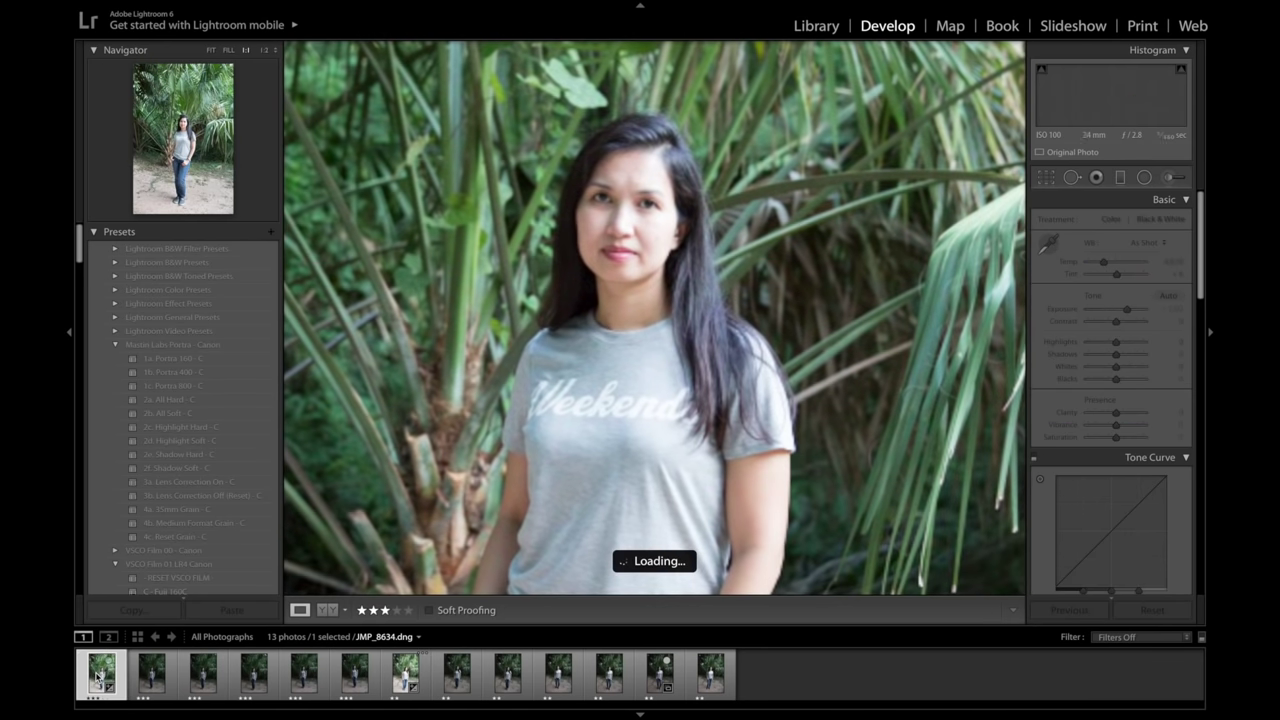
pyautogui.hscroll(5, 470, 496)
pyautogui.scroll(-5, 470, 496)
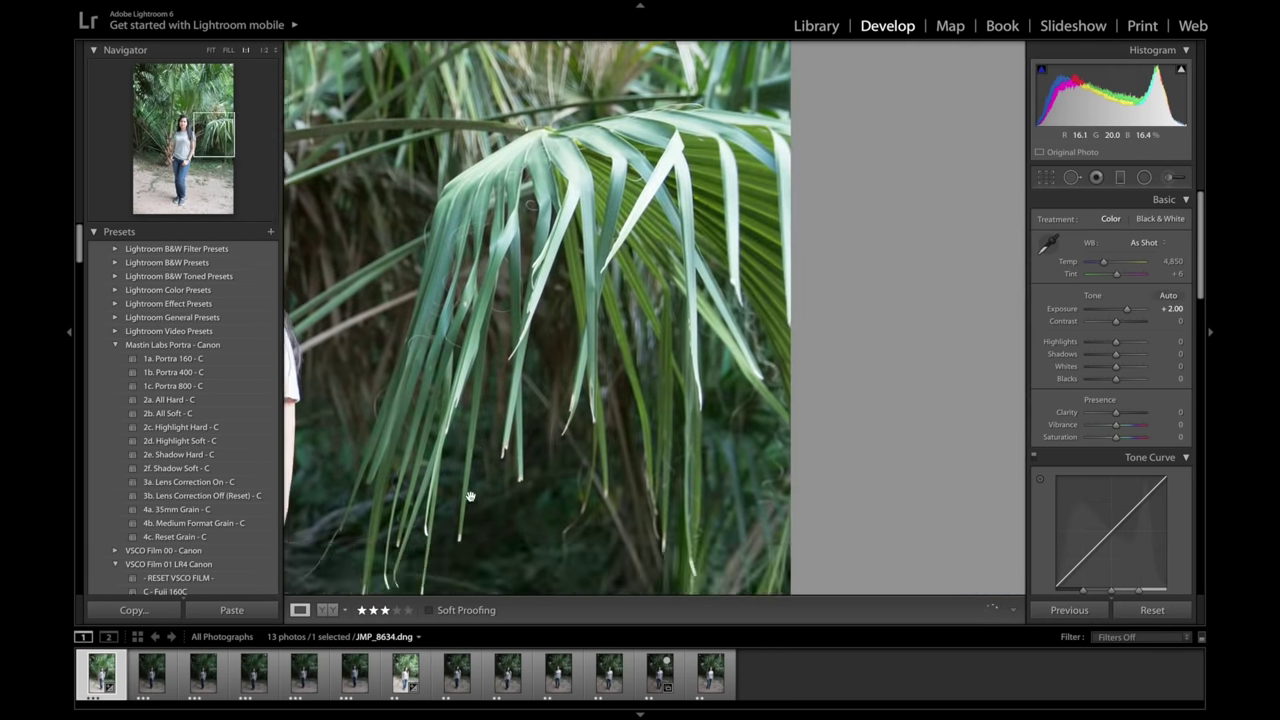
pyautogui.scroll(-2, 470, 496)
pyautogui.hscroll(-1, 470, 496)
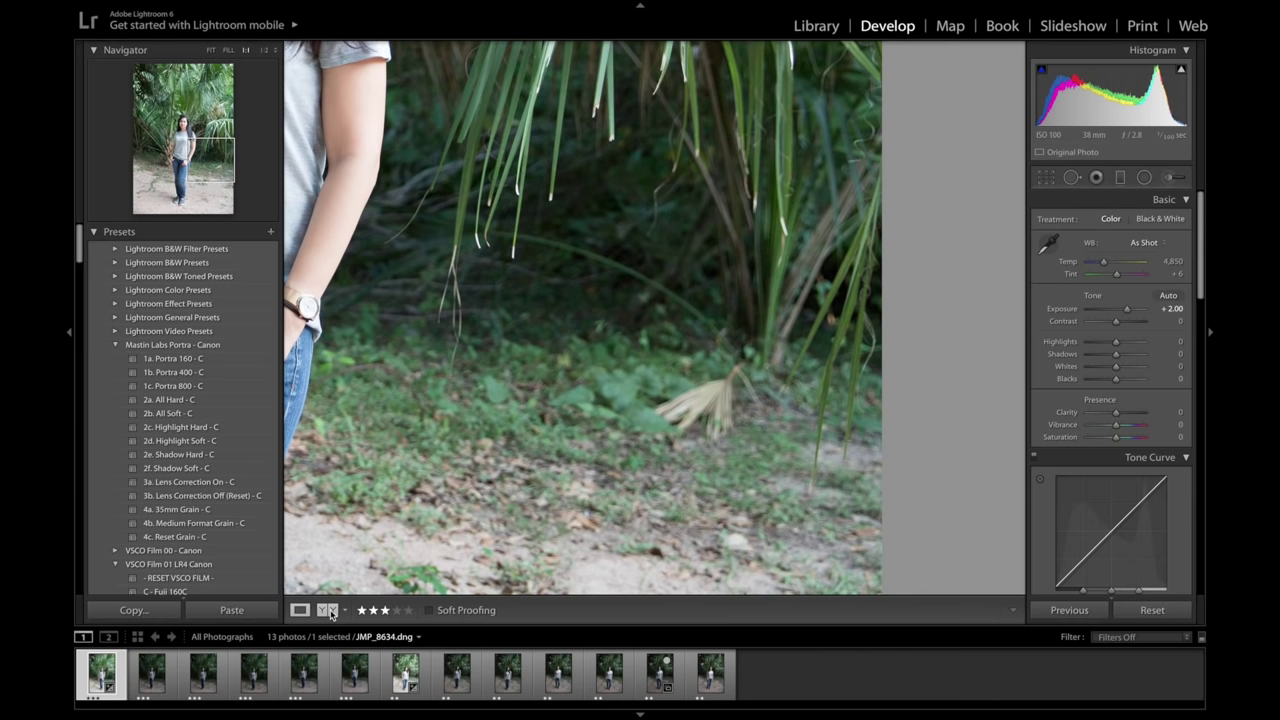
pyautogui.click(329, 610)
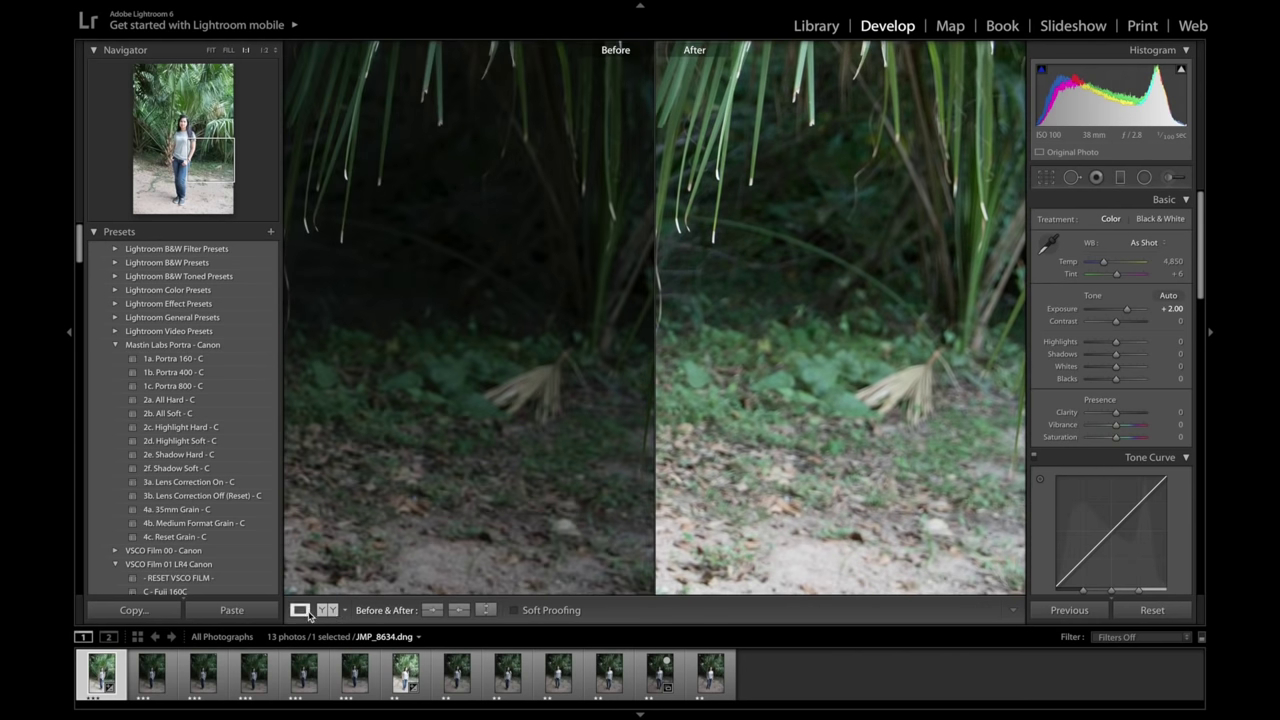
pyautogui.click(299, 610)
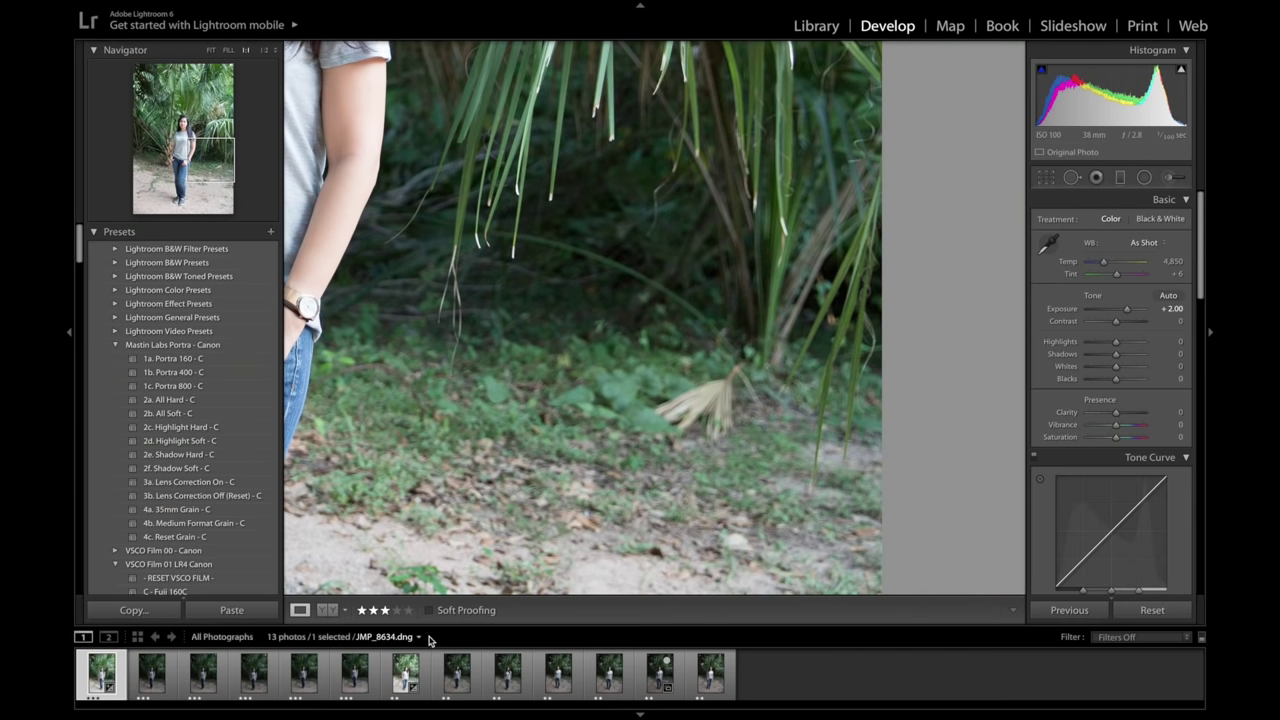
# Show IMG_0076 whole in fit view, then move on to JMP_8635.
pyautogui.click(403, 675)
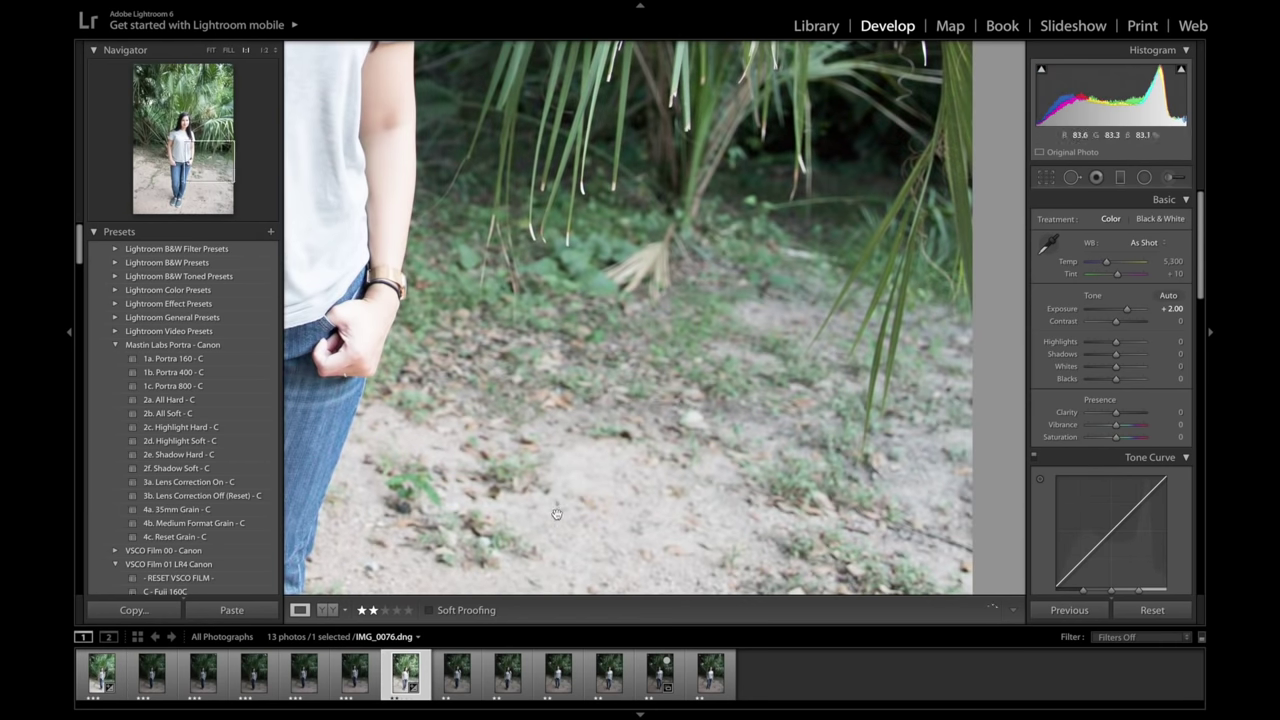
pyautogui.scroll(5, 557, 514)
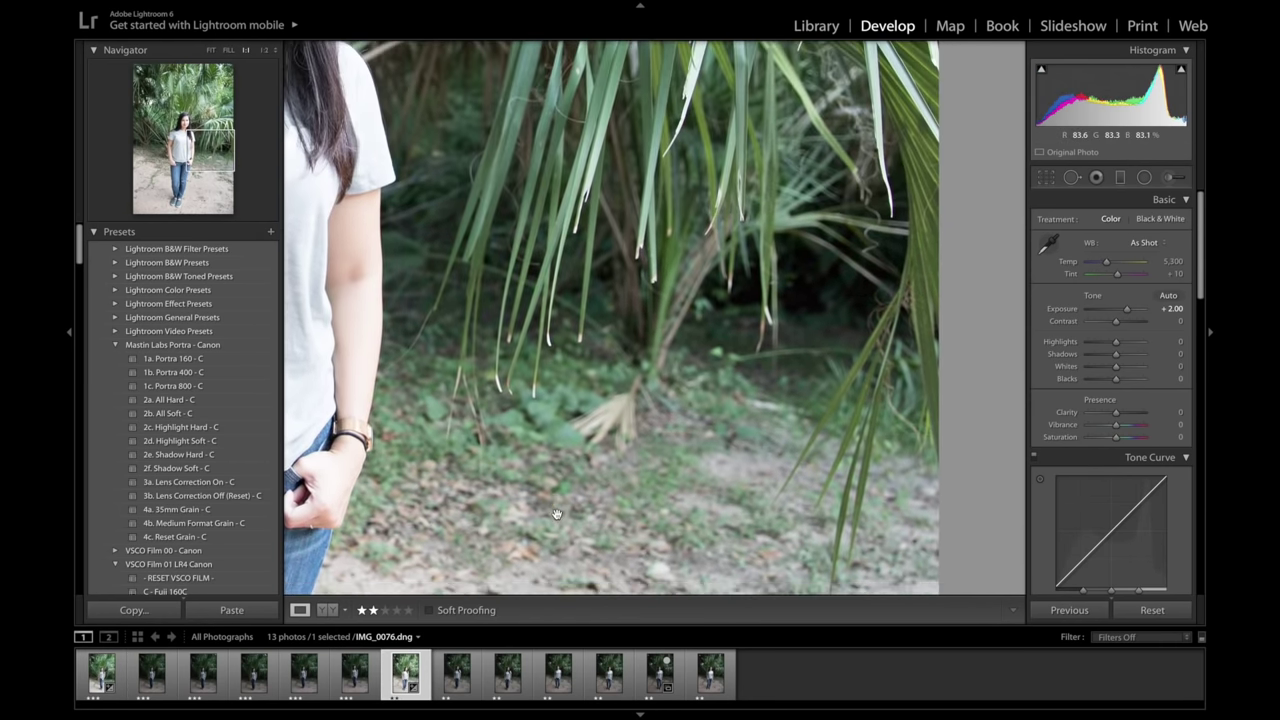
pyautogui.click(527, 498)
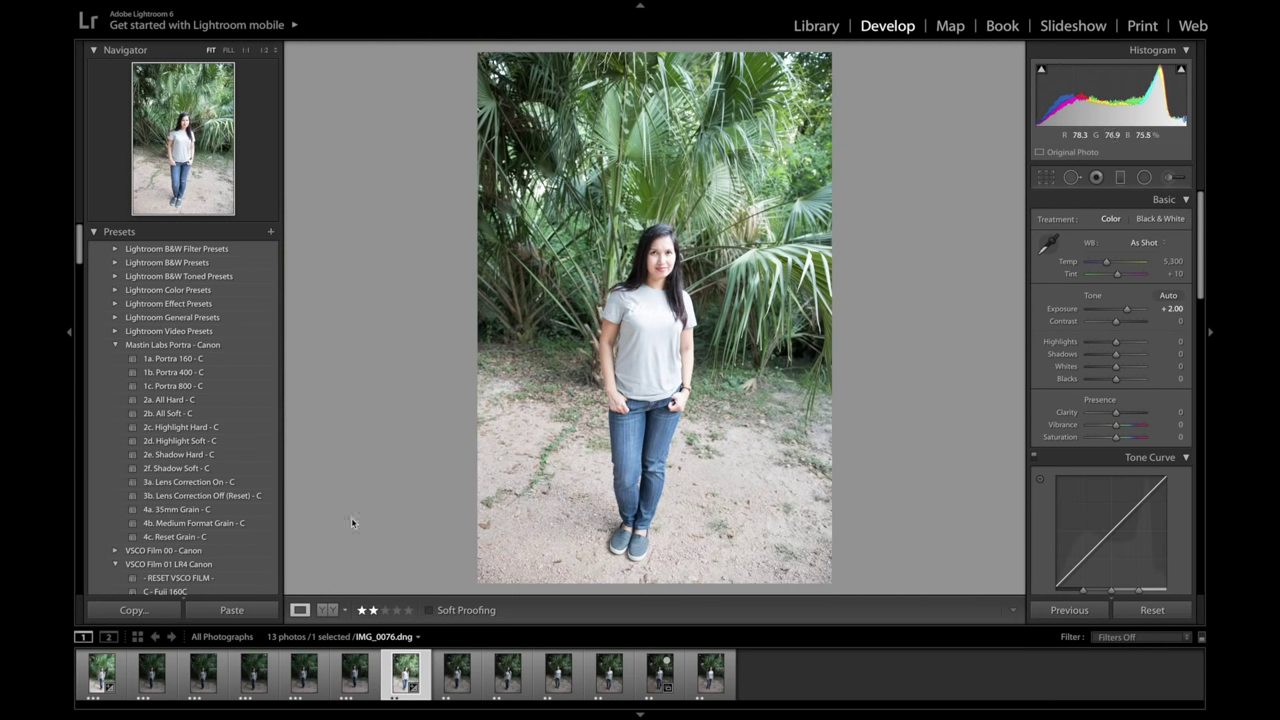
pyautogui.click(152, 680)
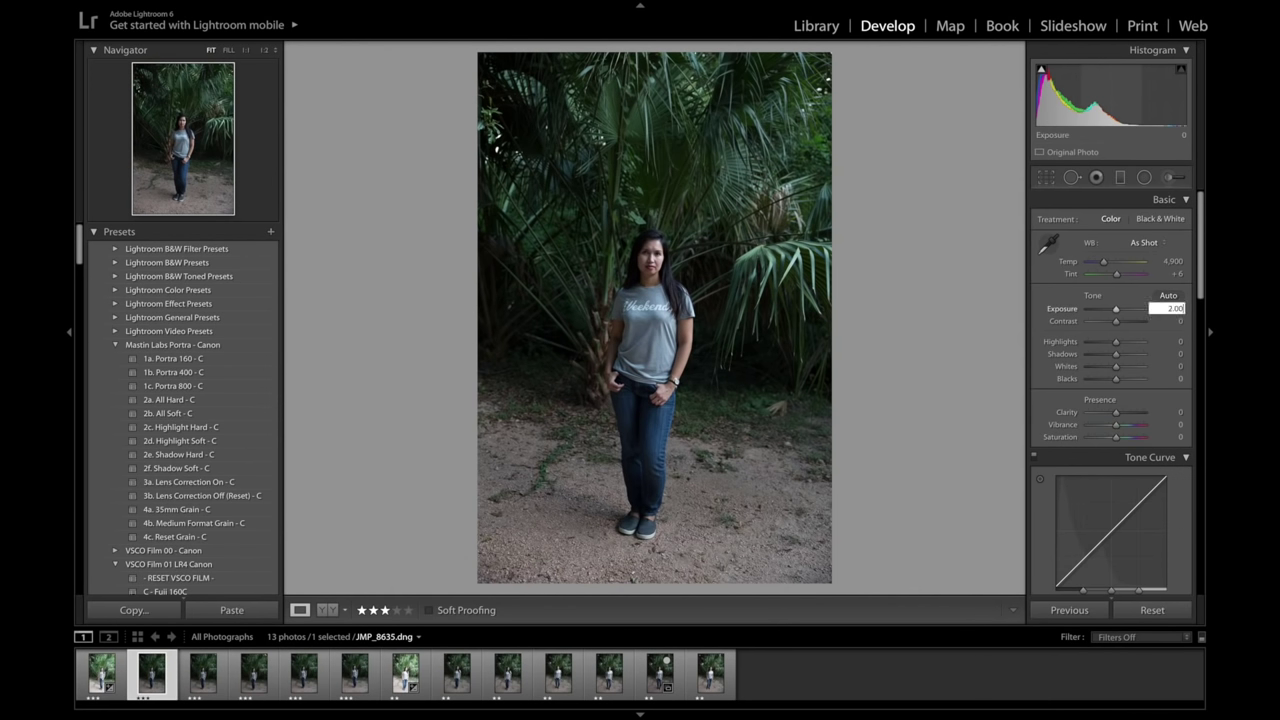
# Set JMP_8635 to +2.00 exposure and pan its 1:1 view toward the palms.
pyautogui.write('2.00')
pyautogui.press('Return')
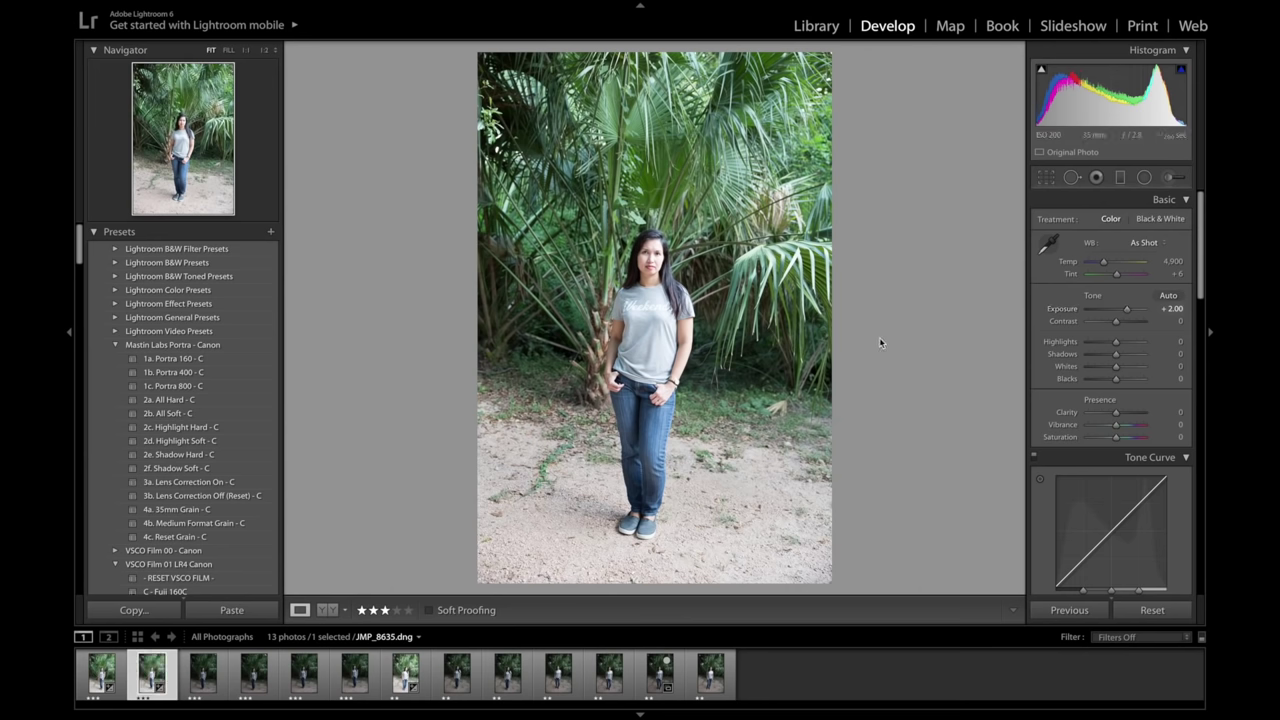
pyautogui.click(657, 262)
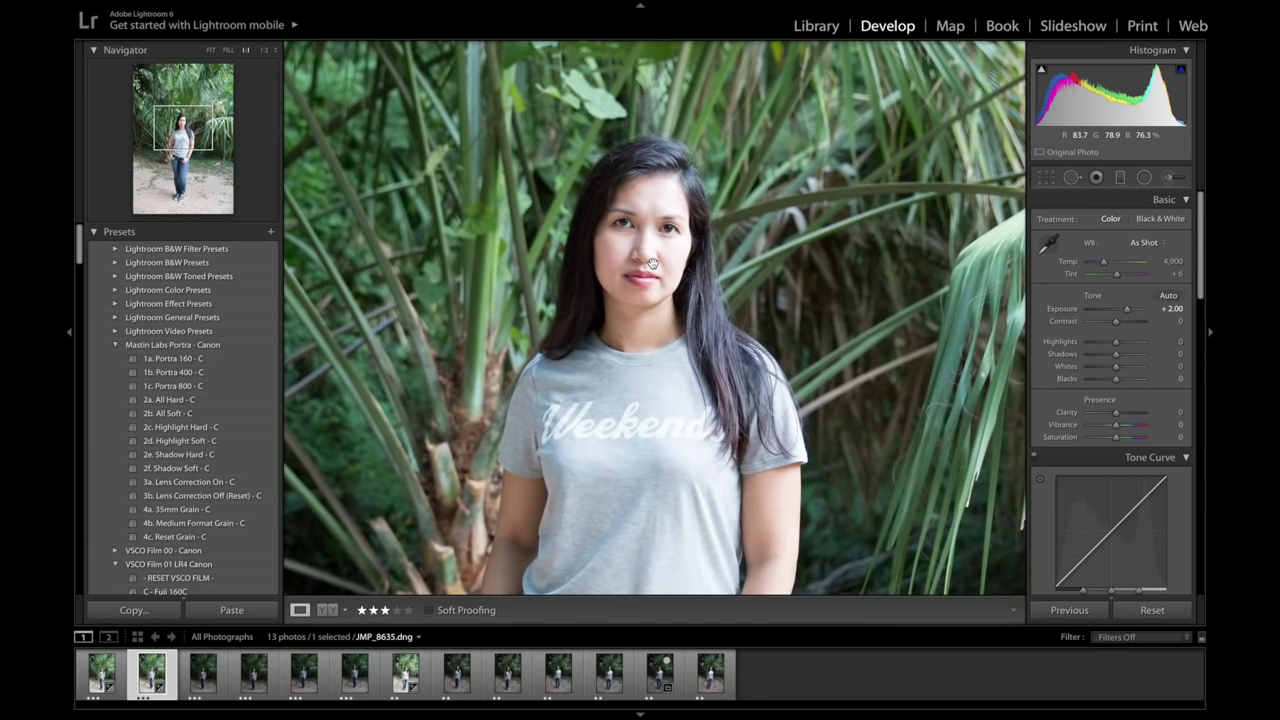
pyautogui.moveTo(652, 263); pyautogui.dragTo(522, 243)
pyautogui.scroll(-5, 652, 263)
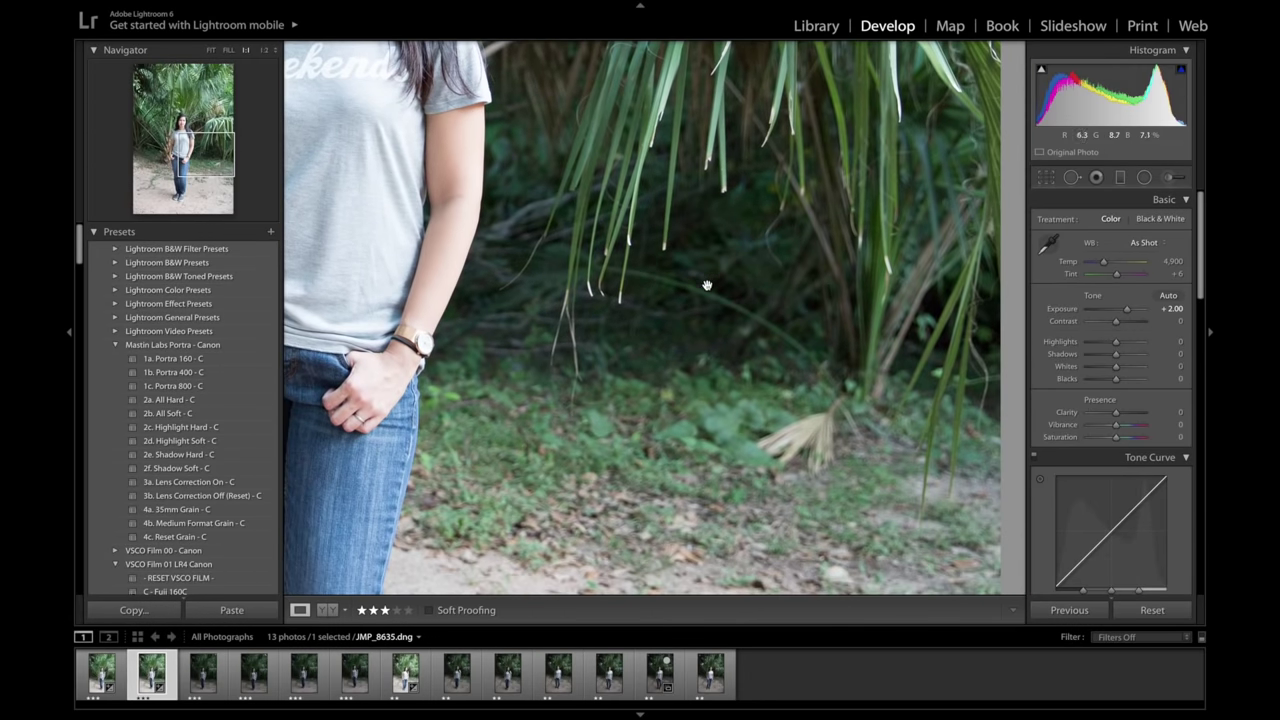
# Give IMG_0078 +2.00 exposure from fit view, inspect it at 1:1, then open JMP_8636.
pyautogui.click(458, 676)
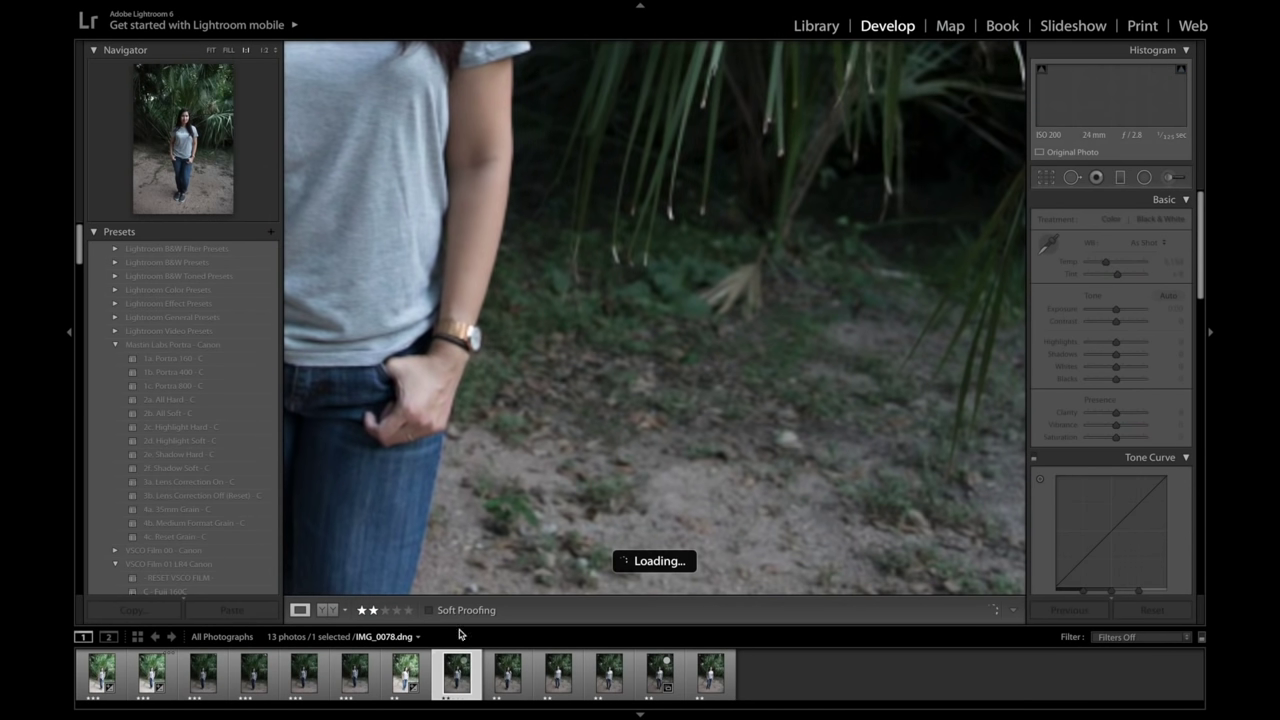
pyautogui.click(493, 345)
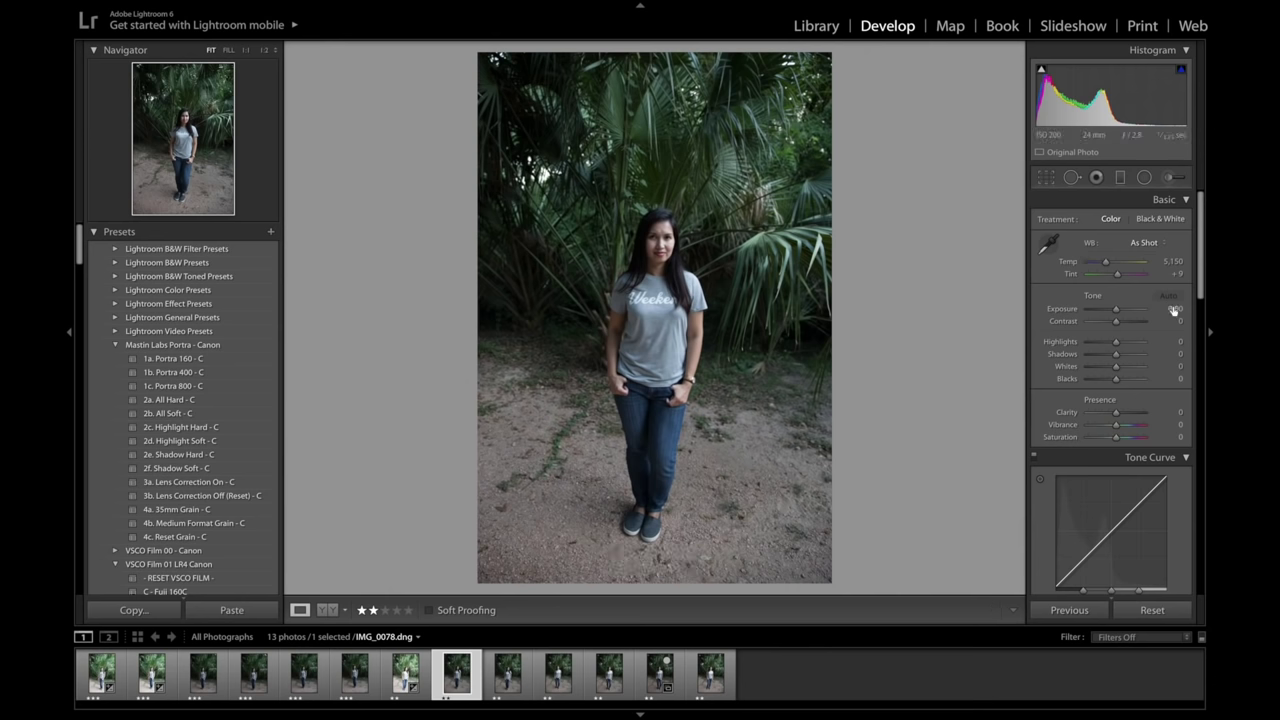
pyautogui.click(1174, 308)
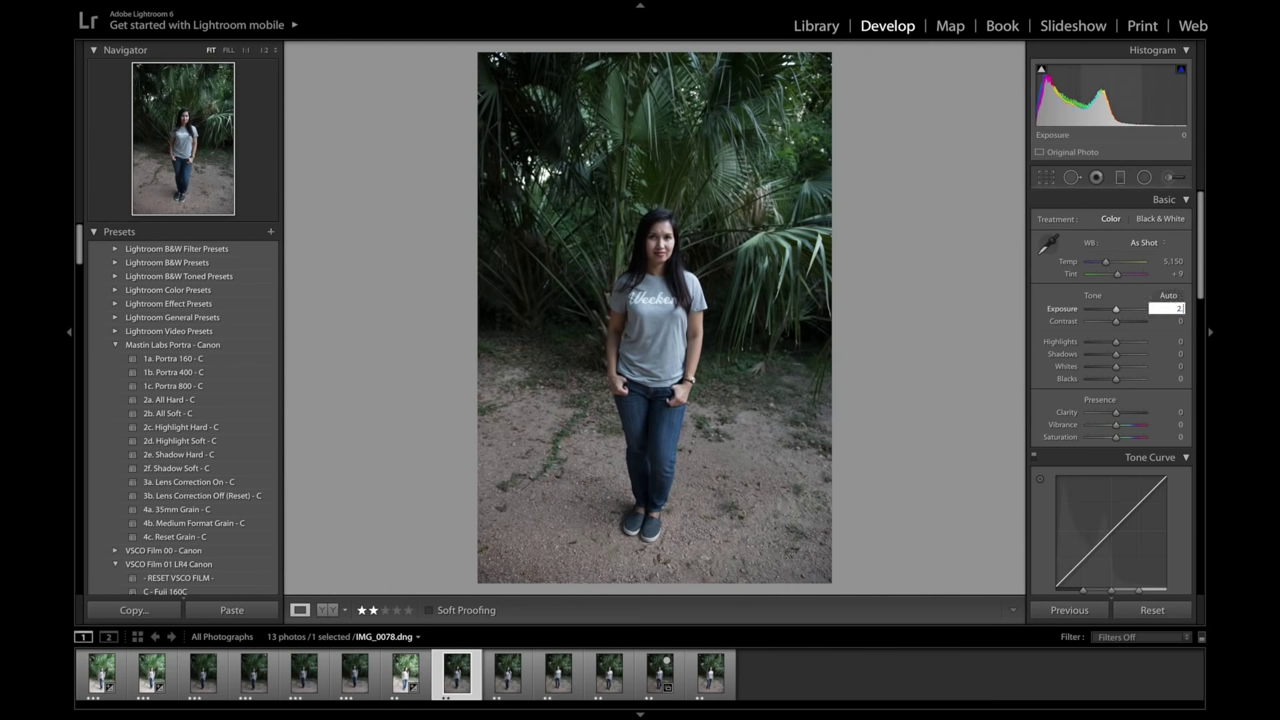
pyautogui.press('Return')
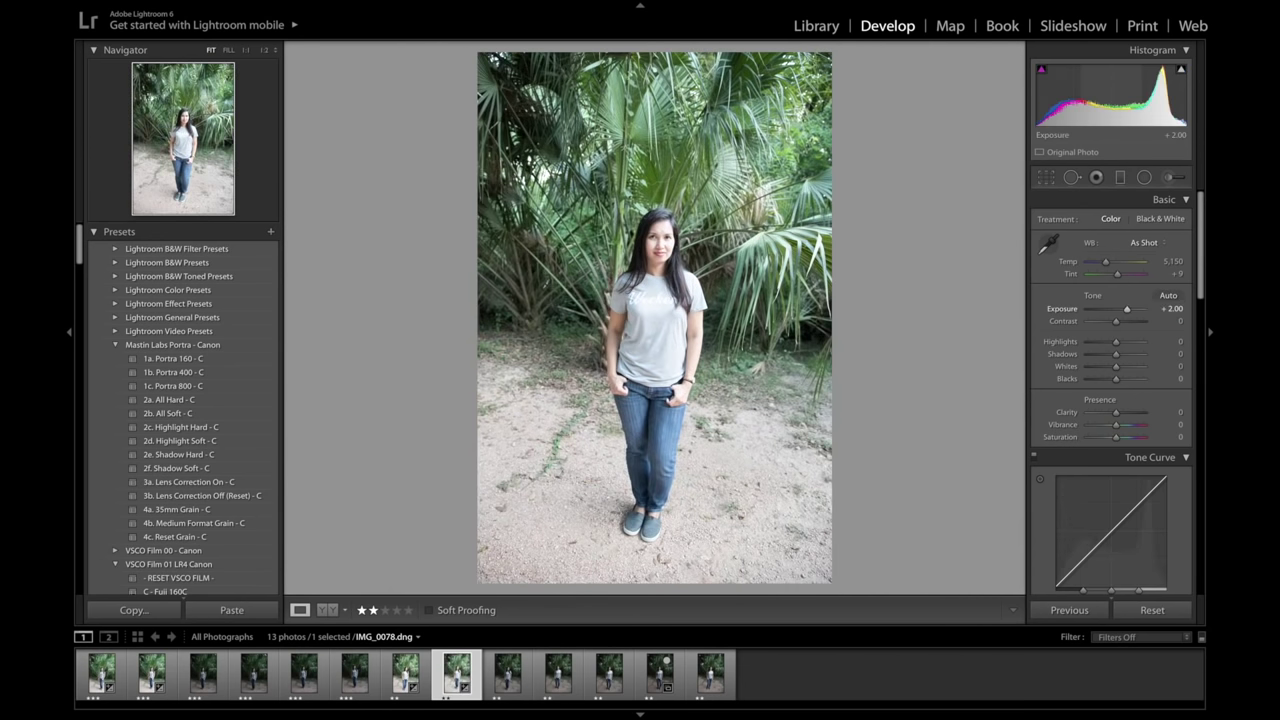
pyautogui.click(790, 327)
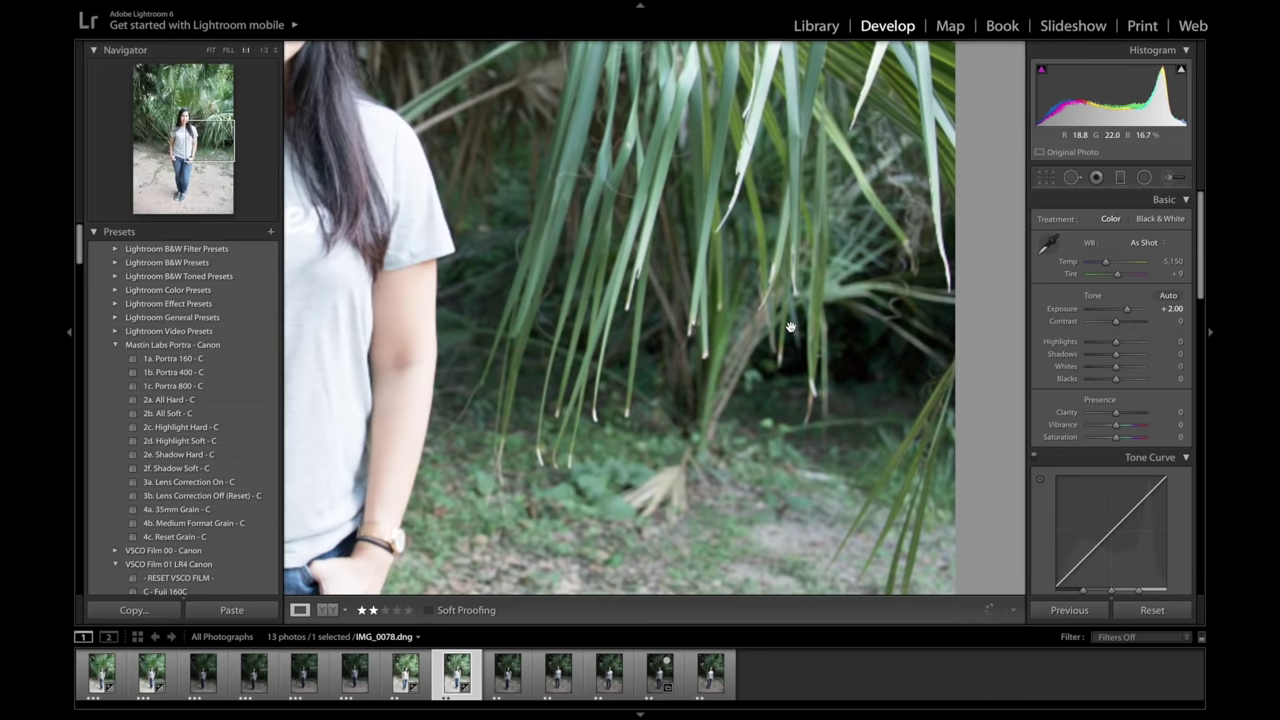
pyautogui.scroll(-3, 790, 327)
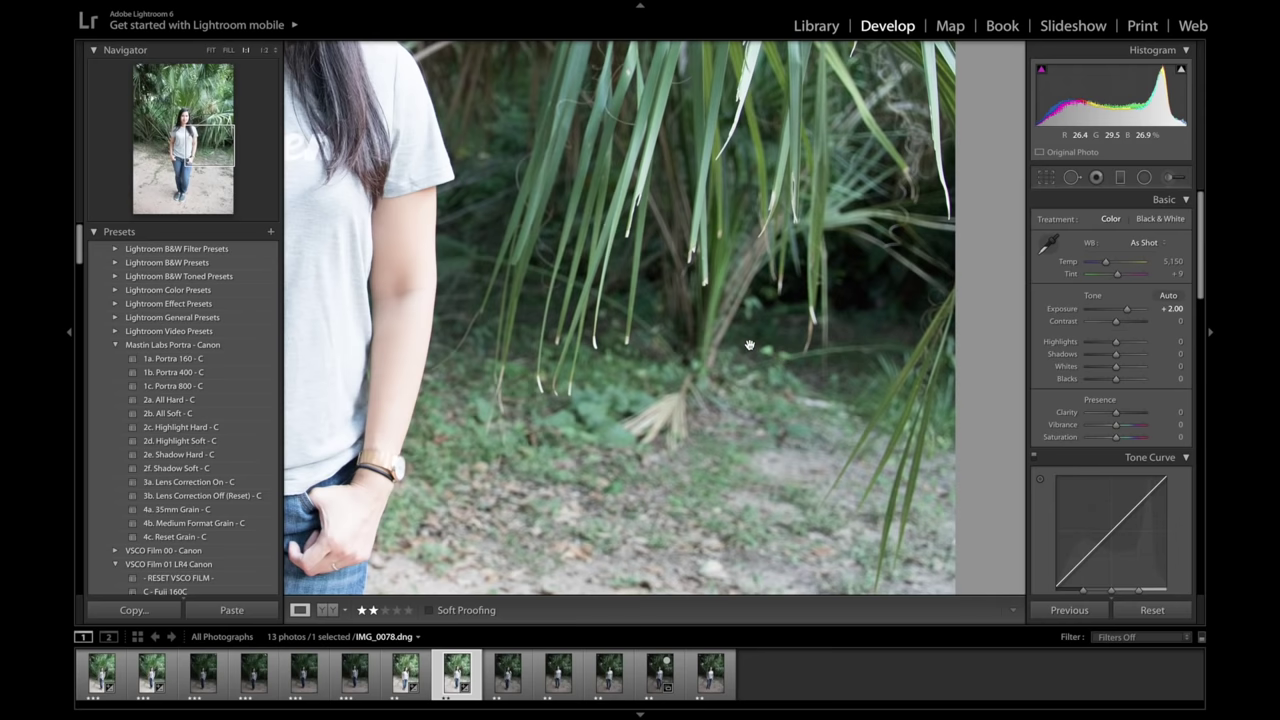
pyautogui.hscroll(-5, 748, 345)
pyautogui.scroll(5, 748, 345)
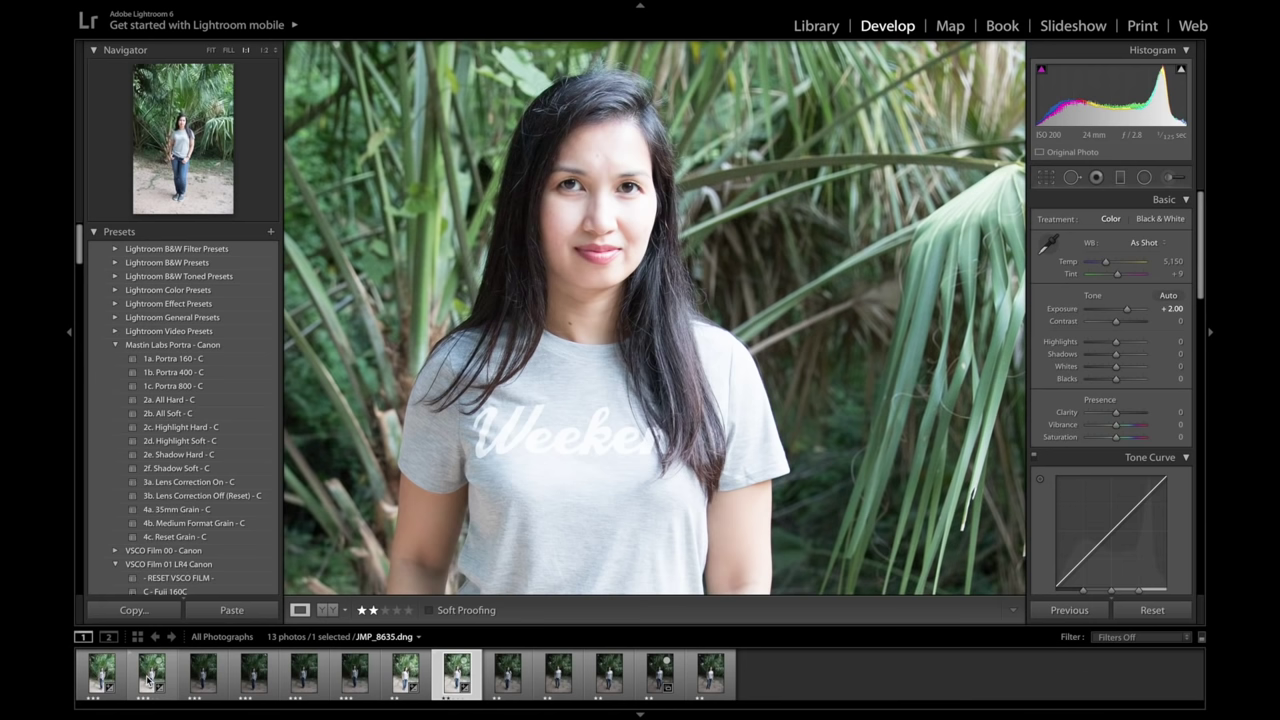
pyautogui.click(150, 676)
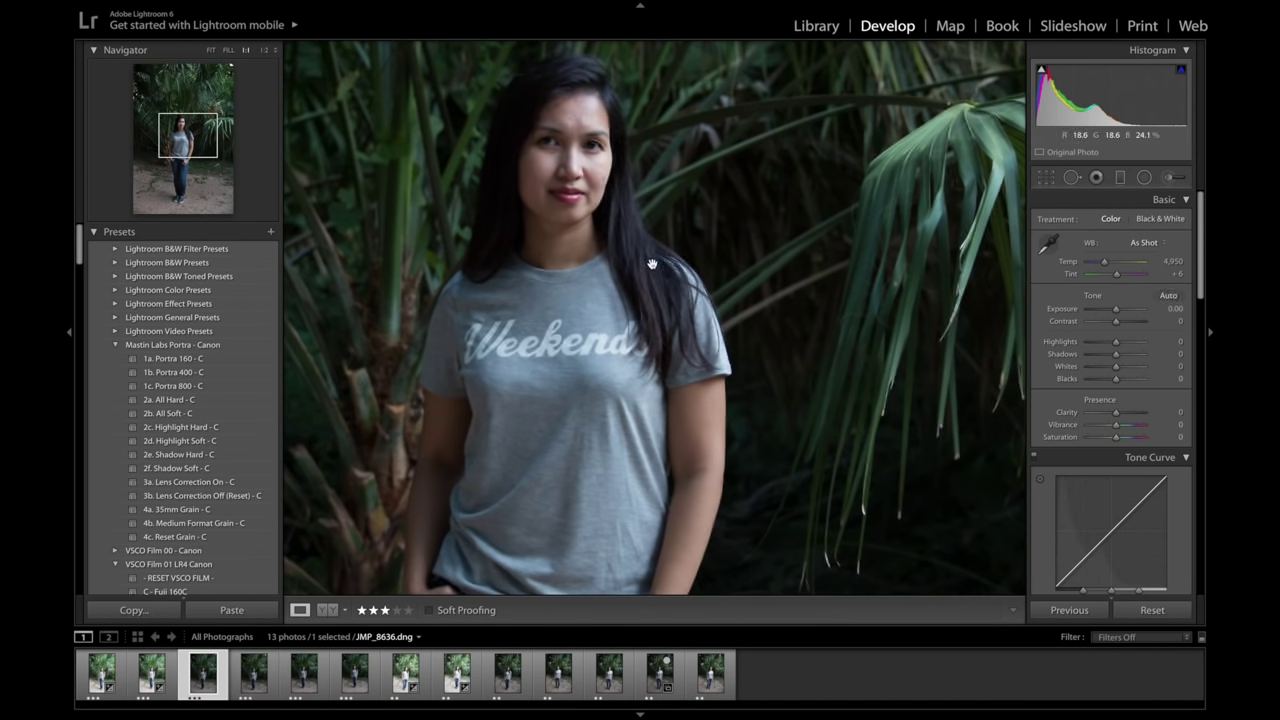
# Set JMP_8636 to 2.00 exposure, pan at 1:1, and compare before/after side by side.
pyautogui.moveTo(651, 263); pyautogui.dragTo(693, 307)
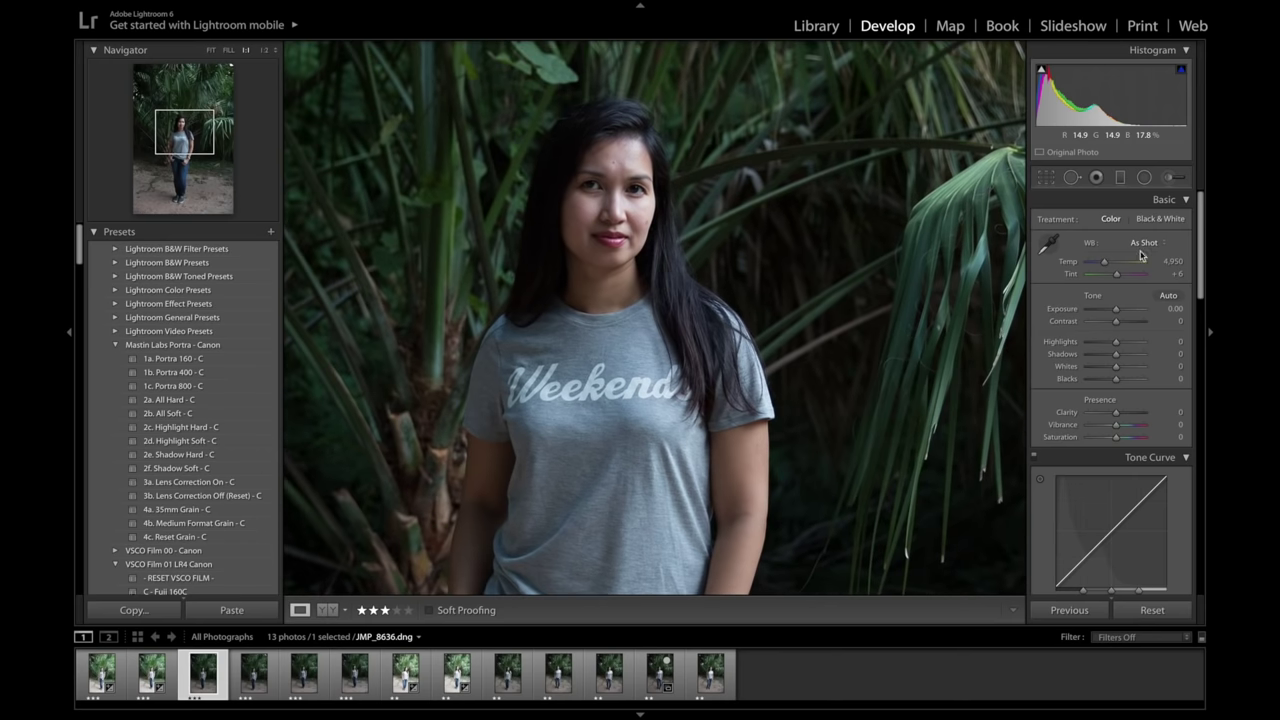
pyautogui.click(1175, 308)
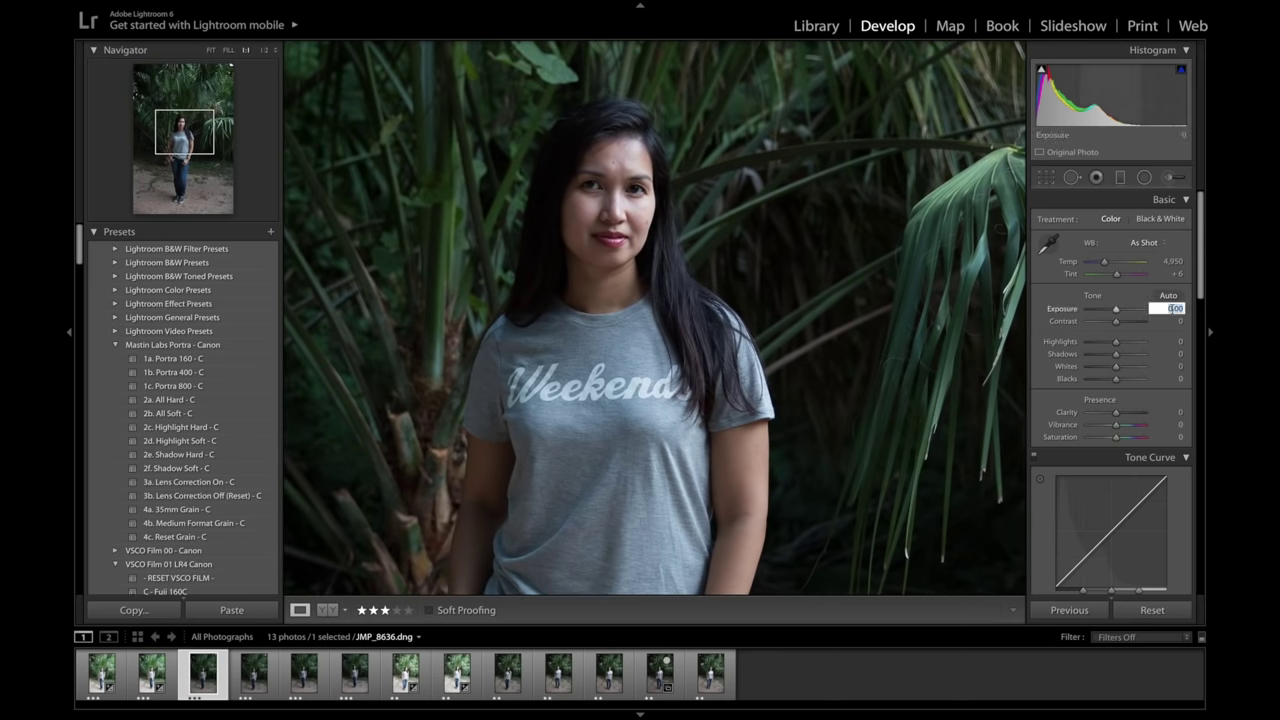
pyautogui.press('Return')
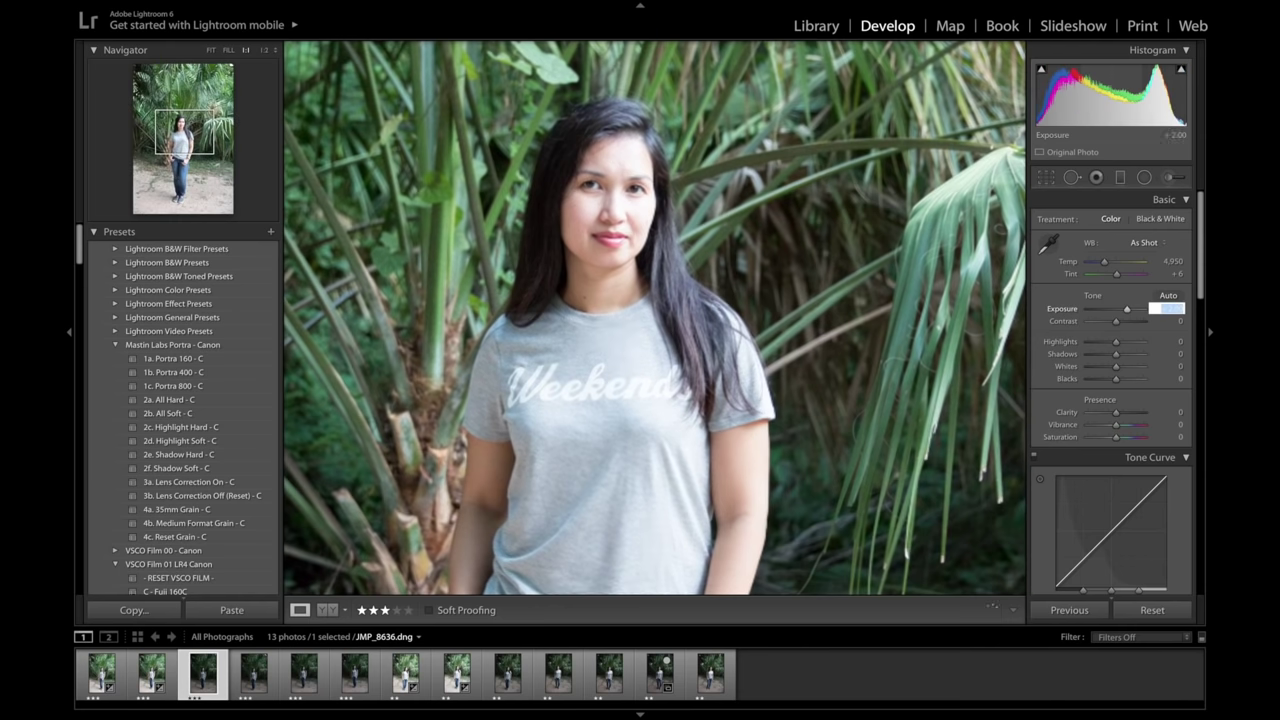
pyautogui.scroll(-2, 1110, 400)
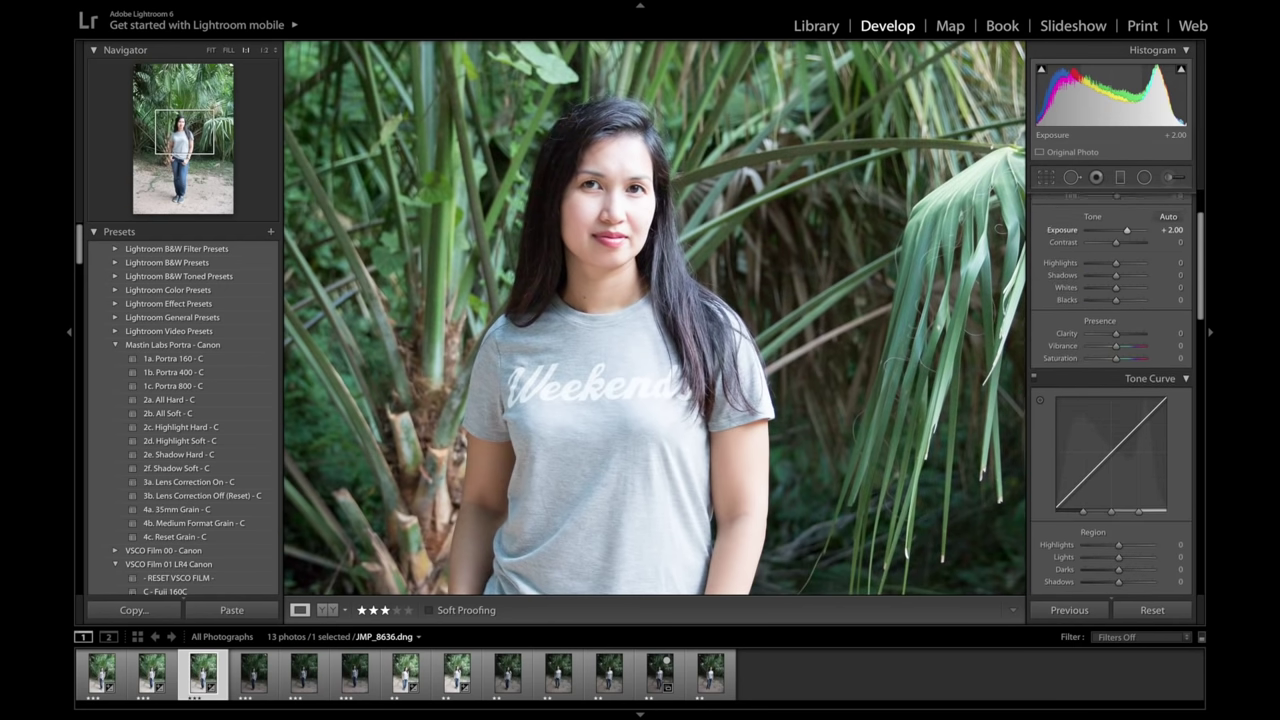
pyautogui.scroll(-2, 918, 408)
pyautogui.scroll(-4, 918, 408)
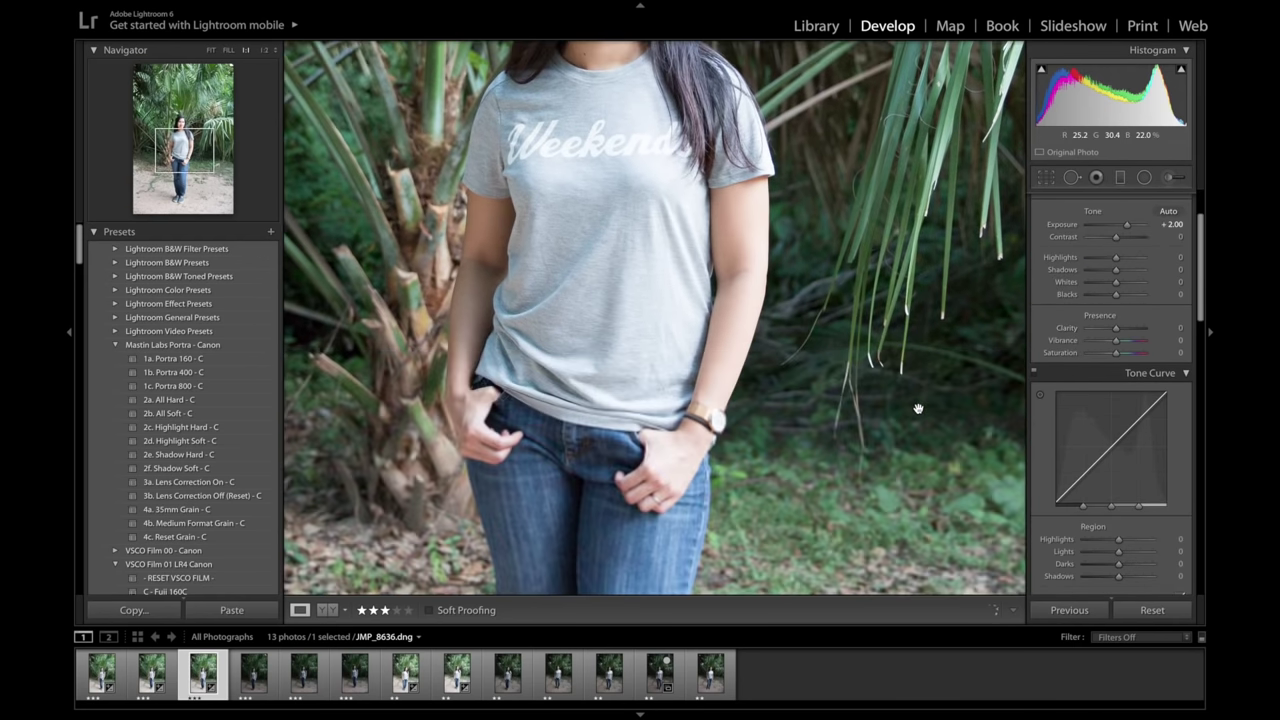
pyautogui.hscroll(3, 918, 408)
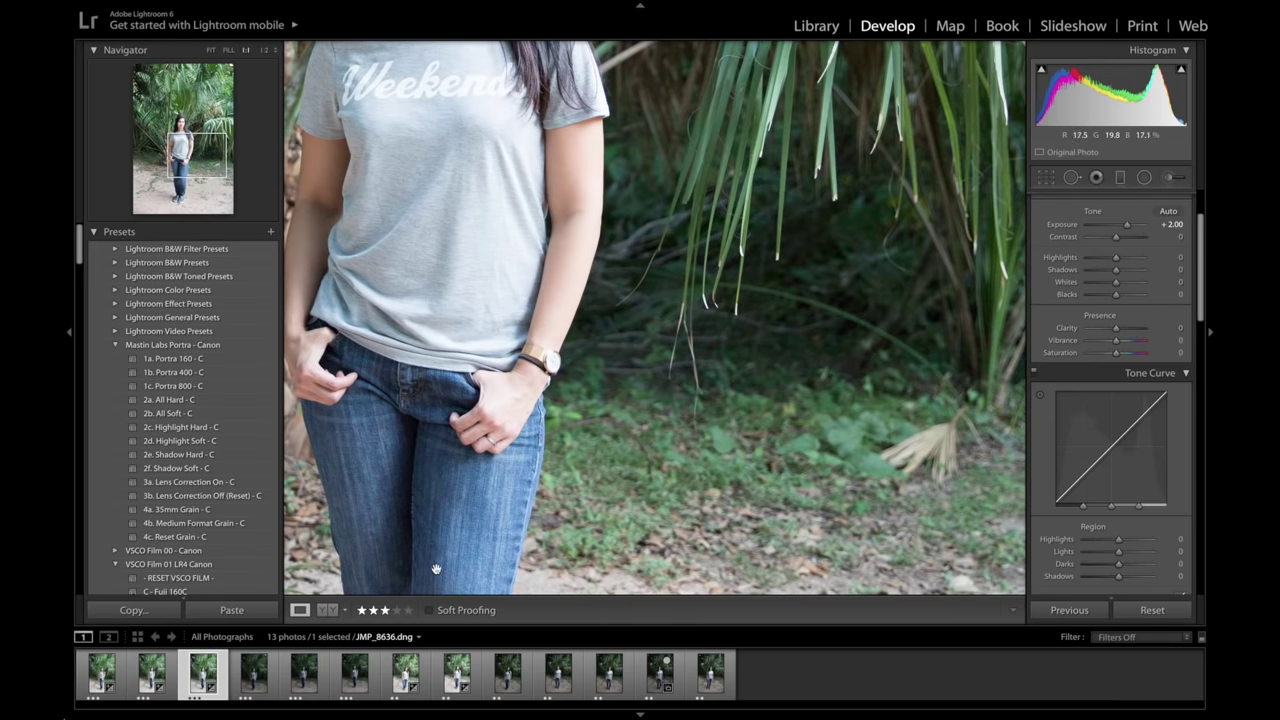
pyautogui.click(325, 610)
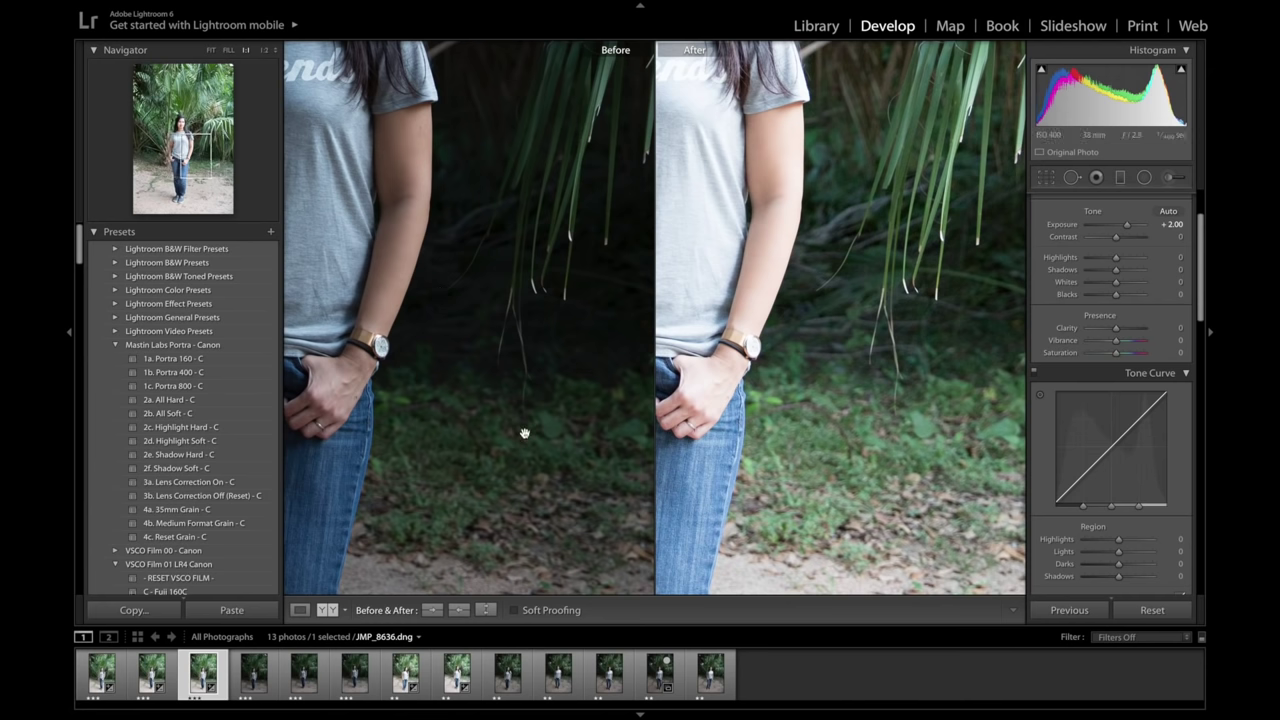
pyautogui.click(300, 610)
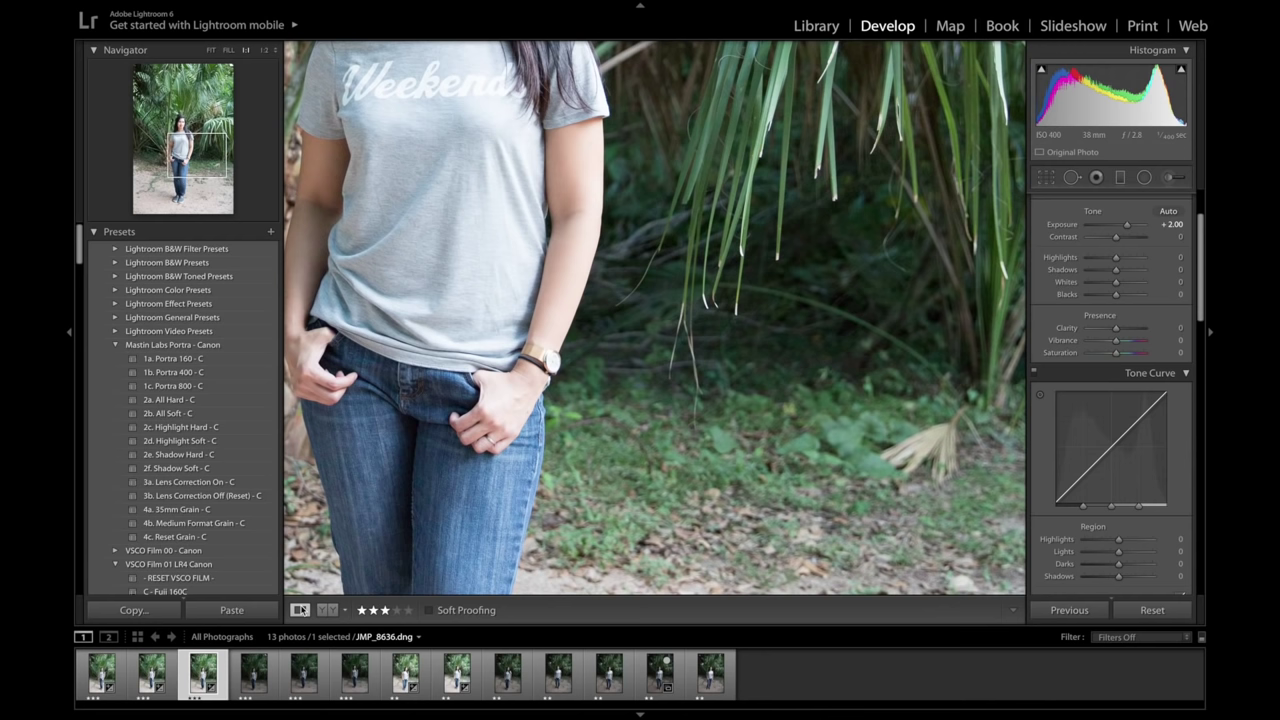
# Set IMG_0079's exposure to 2.00 and pan around it at 1:1.
pyautogui.click(503, 683)
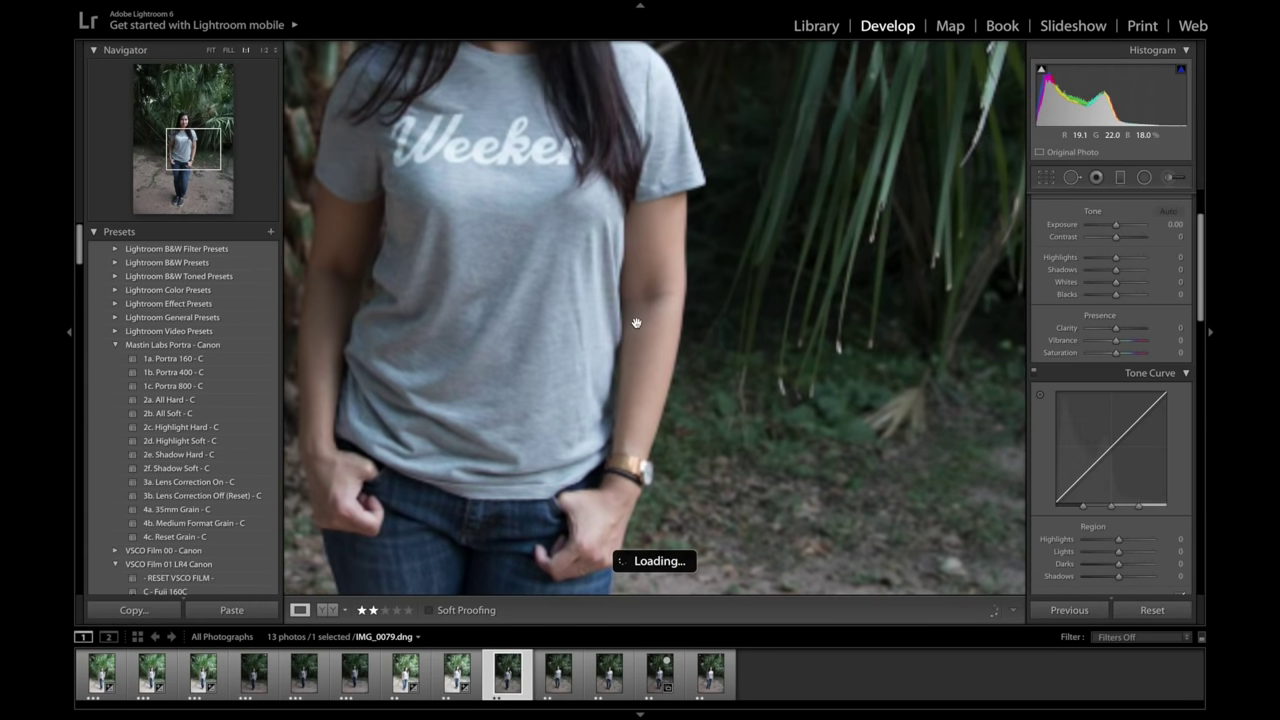
pyautogui.scroll(4, 636, 323)
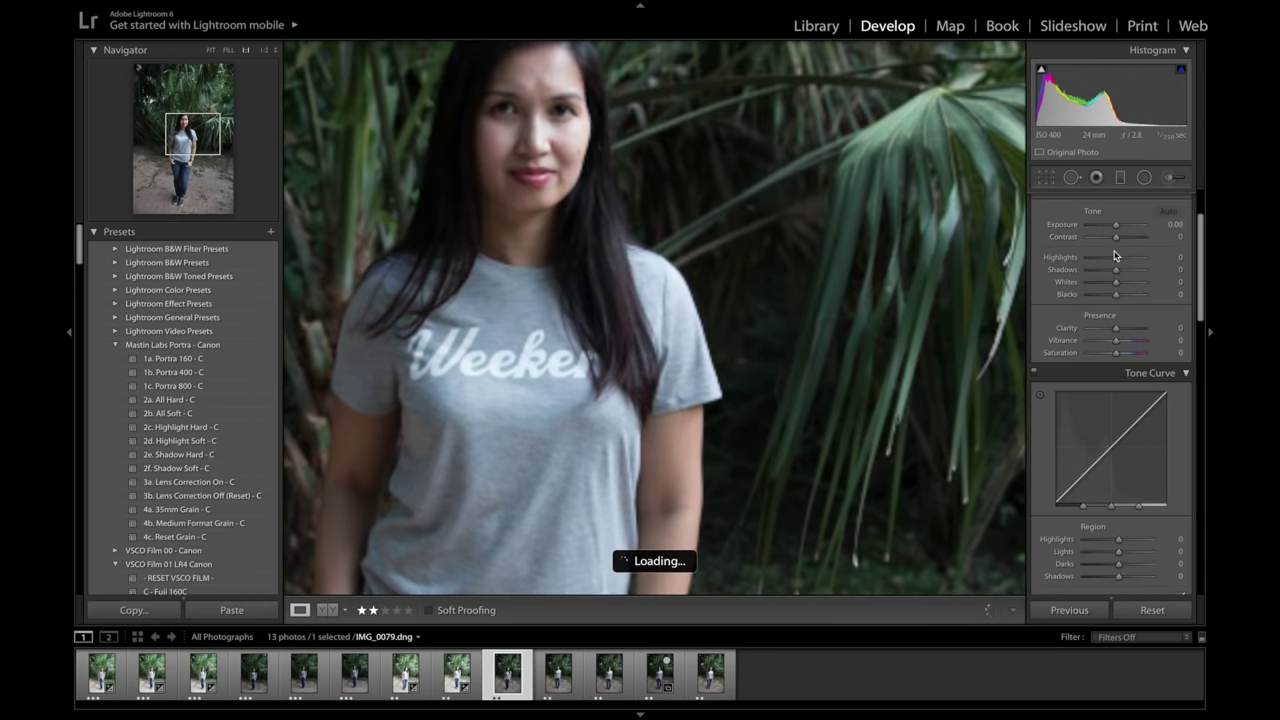
pyautogui.click(1176, 225)
pyautogui.write('2')
pyautogui.press('Return')
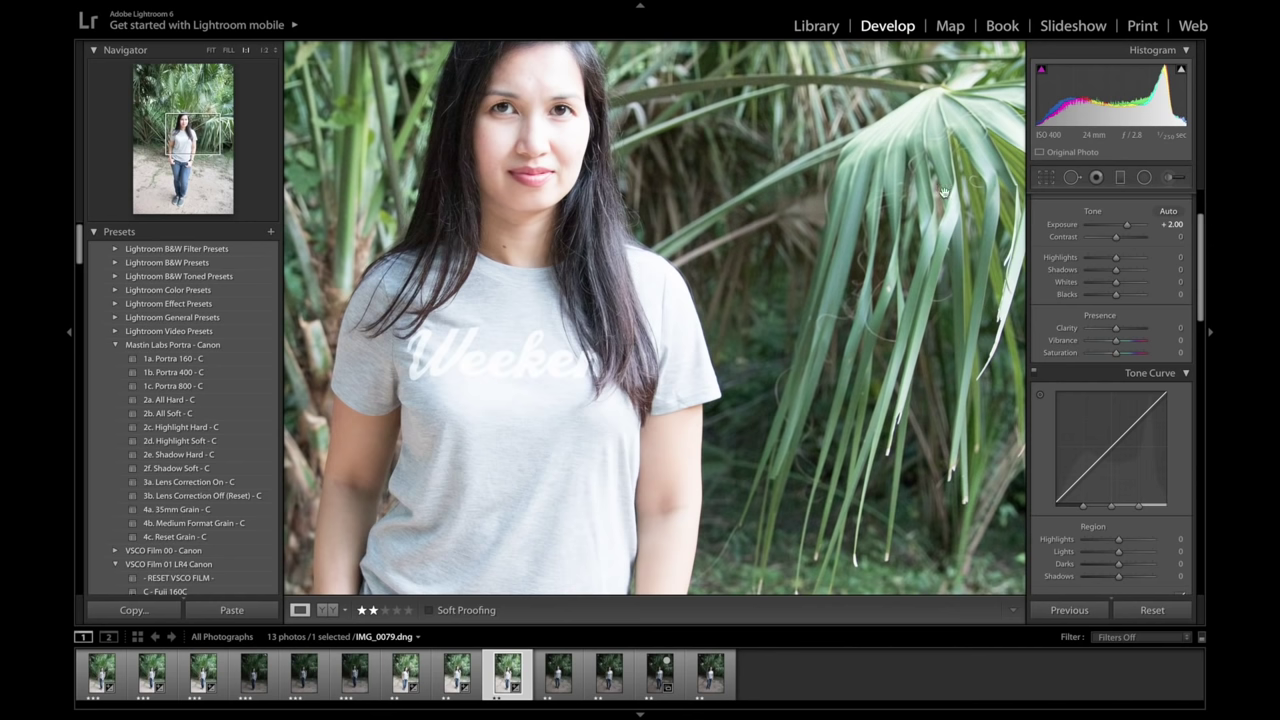
pyautogui.scroll(-5, 884, 288)
pyautogui.hscroll(2, 882, 291)
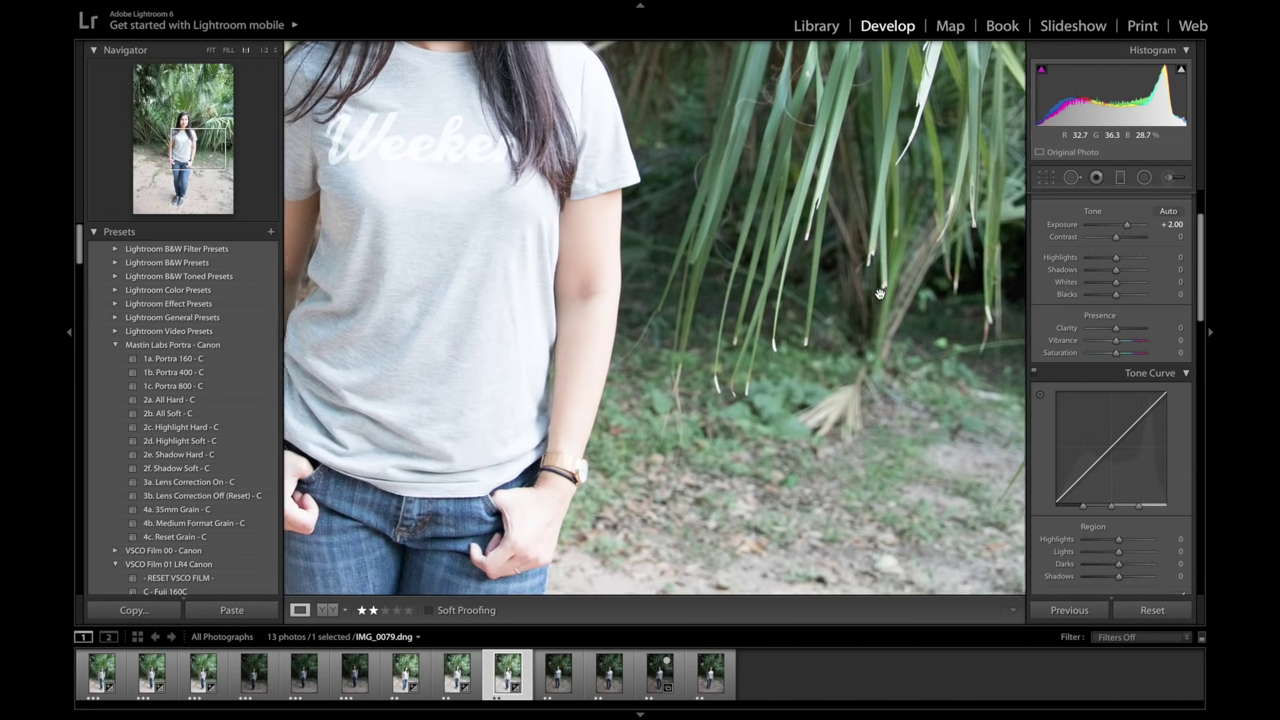
pyautogui.hscroll(4, 879, 293)
pyautogui.scroll(-2, 879, 293)
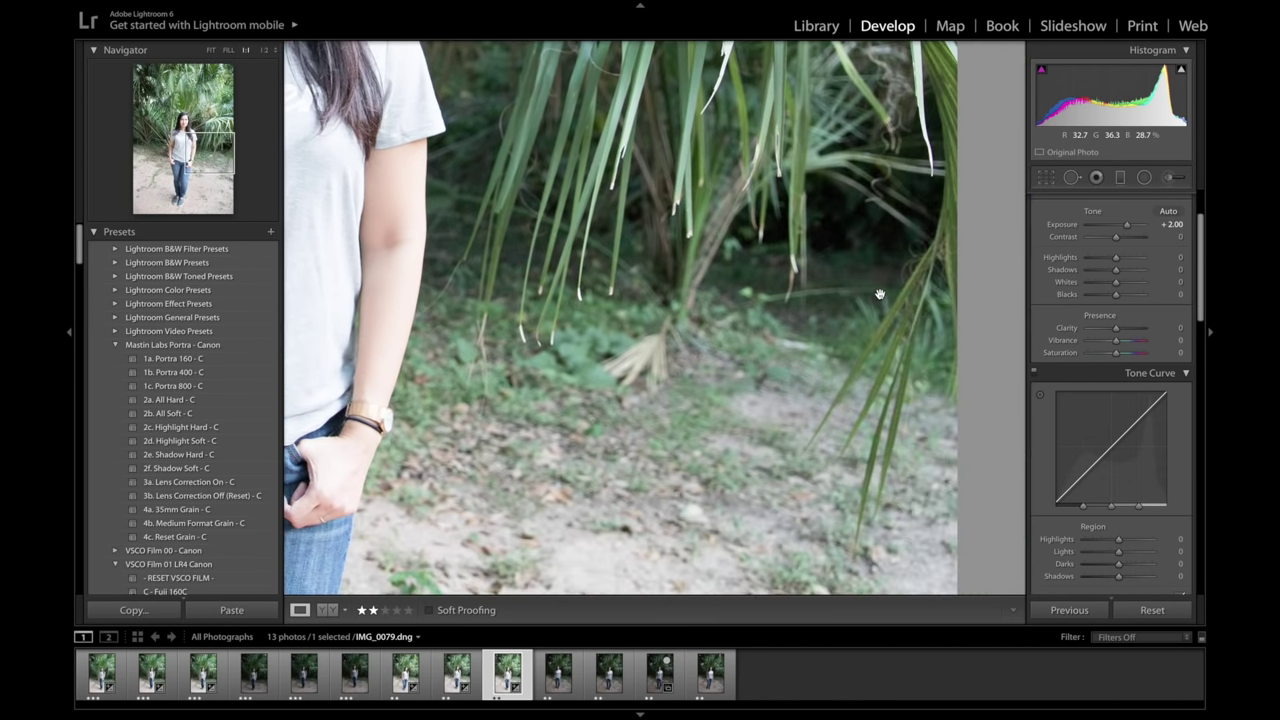
pyautogui.hscroll(-2, 879, 293)
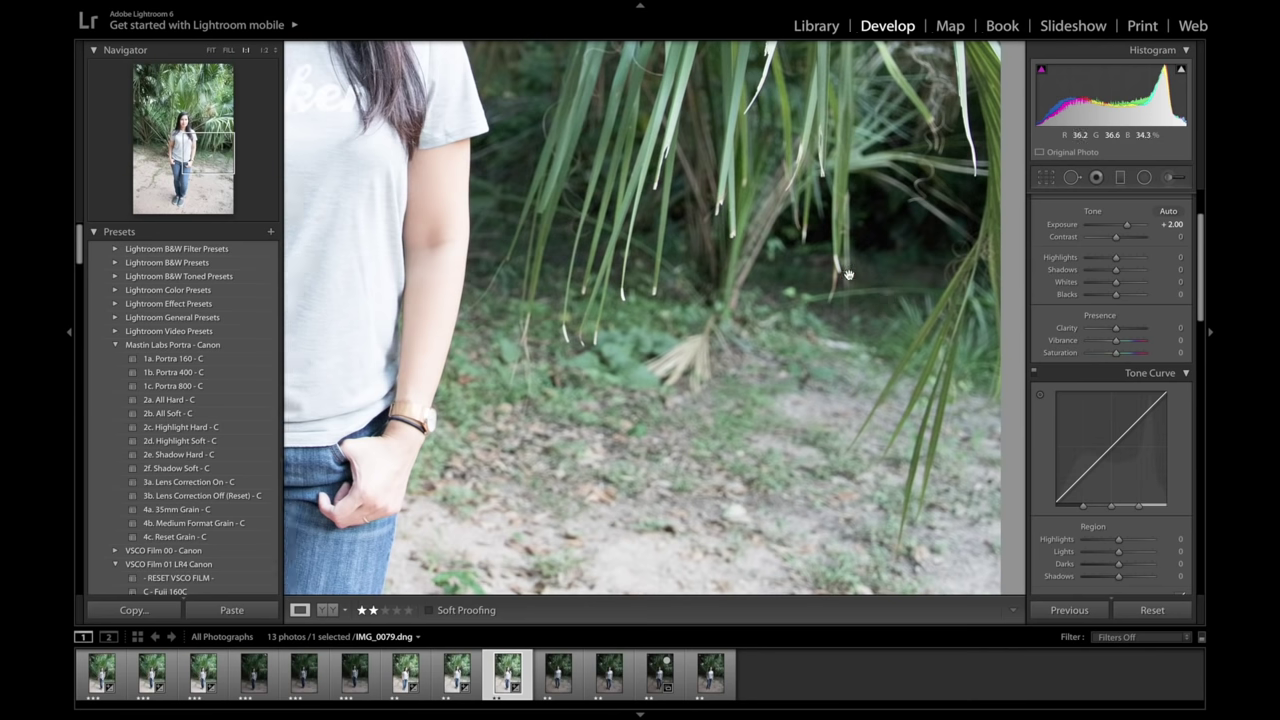
# Compare IMG_0079 in side-by-side and split before/after views, then return to Loupe.
pyautogui.click(327, 610)
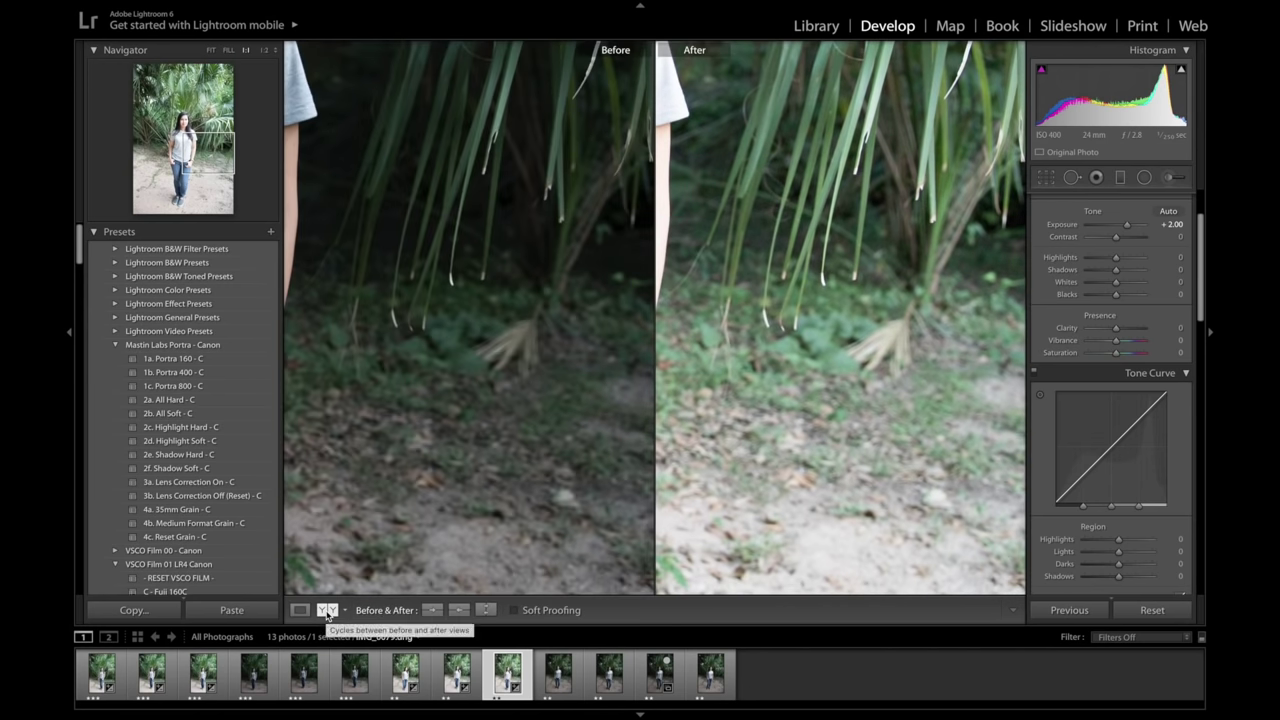
pyautogui.click(327, 610)
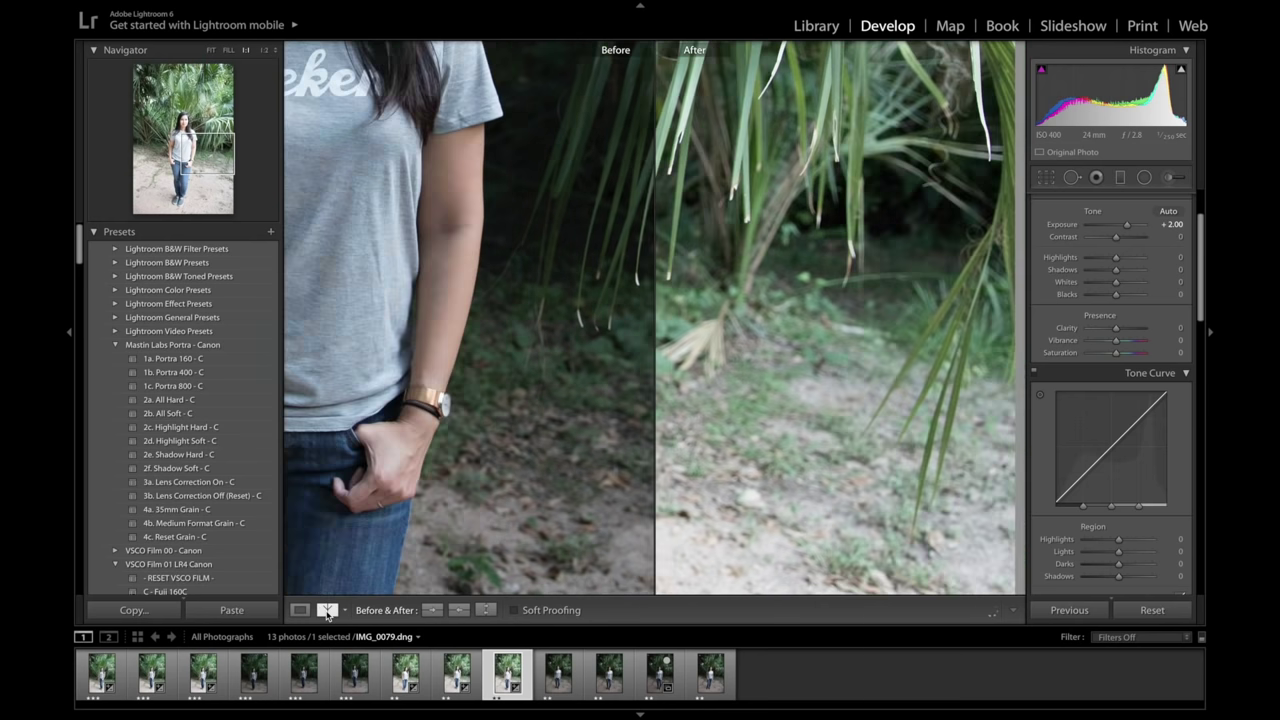
pyautogui.click(300, 610)
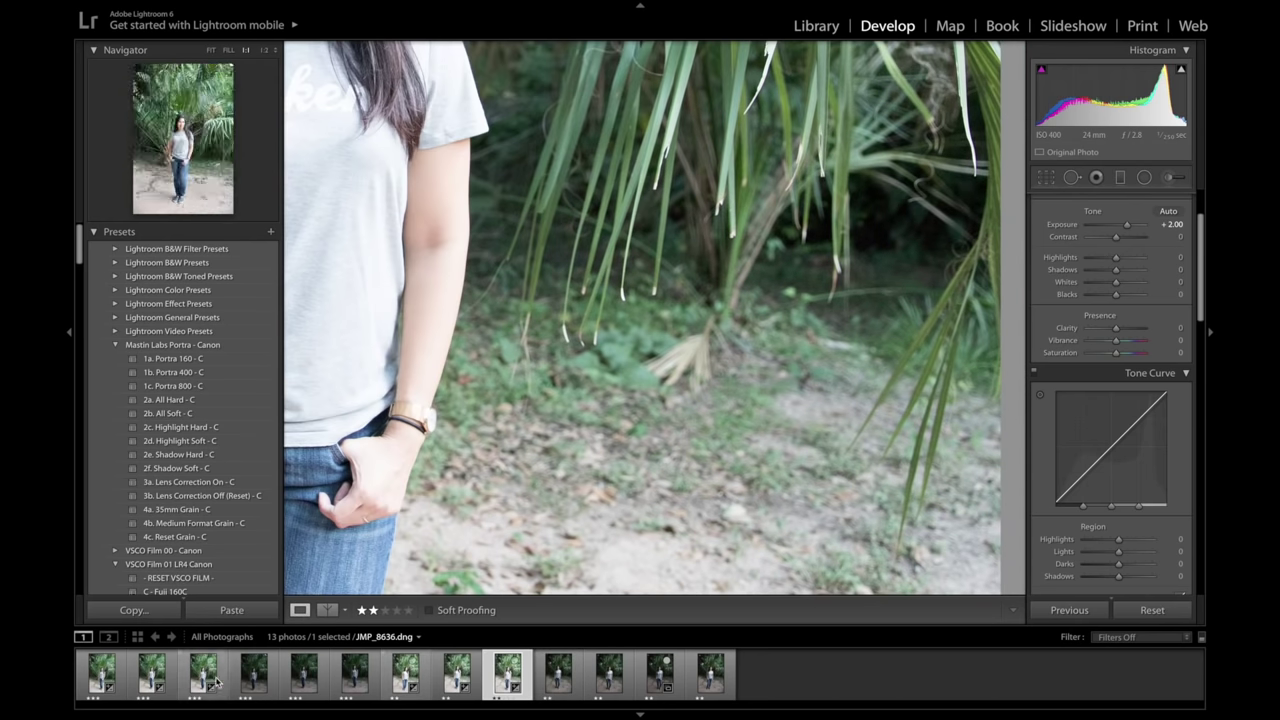
# Set JMP_8637 to +2.00 exposure, check it at 1:1, and return to fit view.
pyautogui.press('Left')
pyautogui.press('Left')
pyautogui.press('Left')
pyautogui.press('Left')
pyautogui.press('Left')
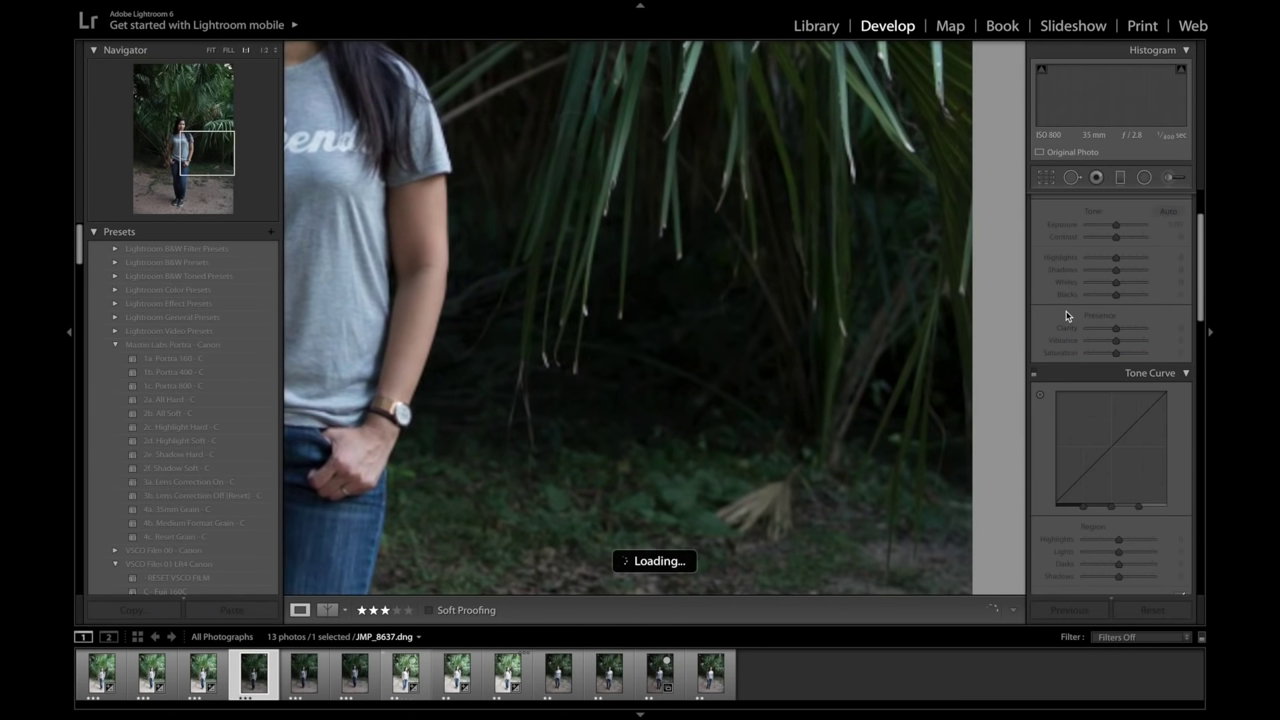
pyautogui.click(743, 291)
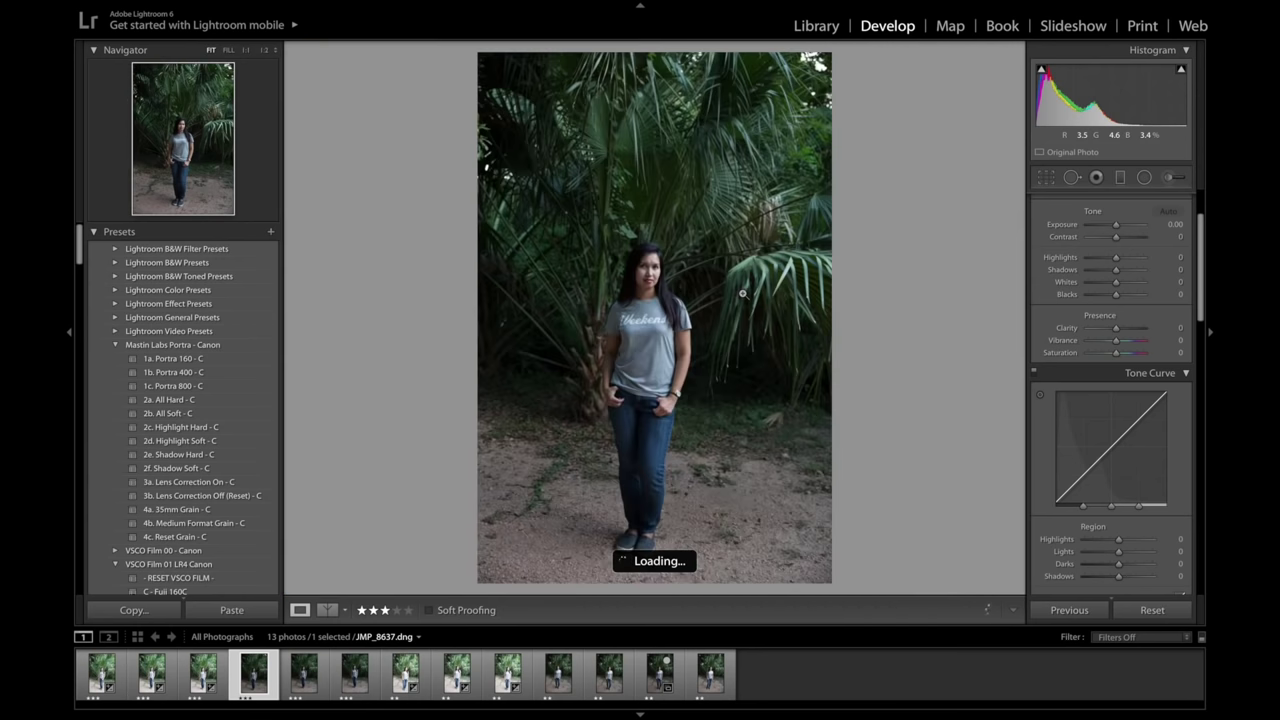
pyautogui.click(1177, 224)
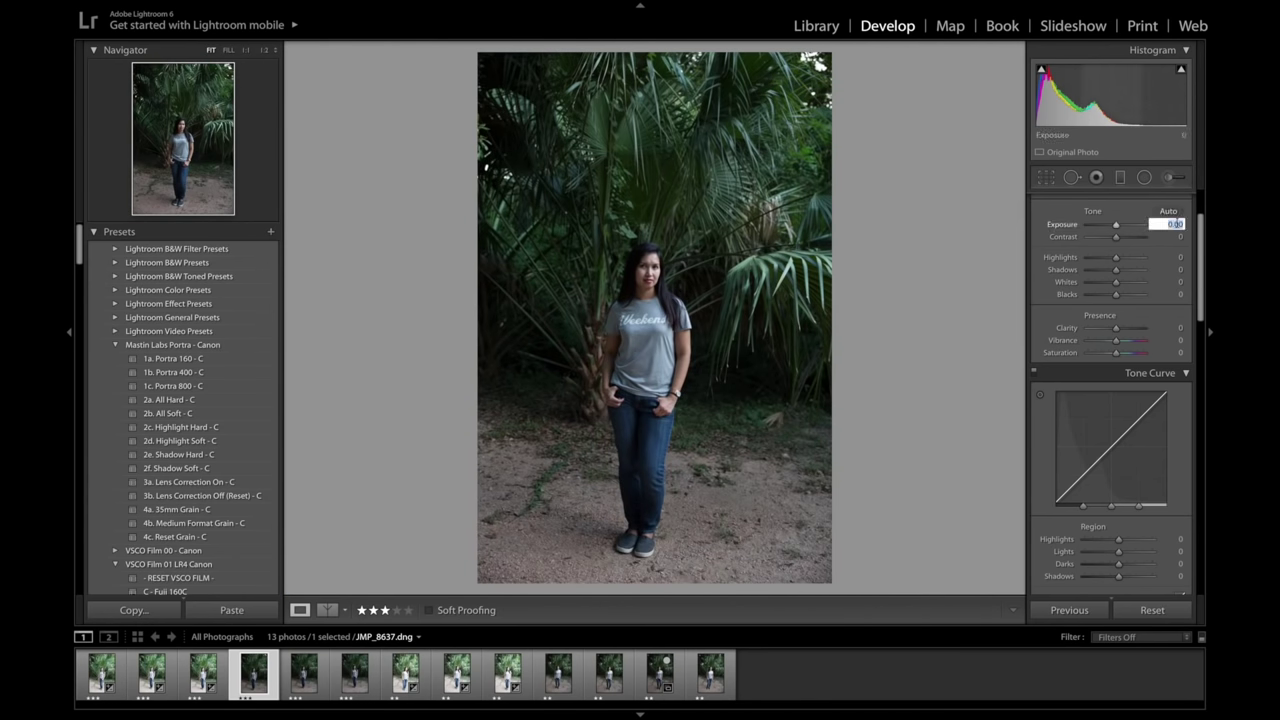
pyautogui.write('2')
pyautogui.press('Return')
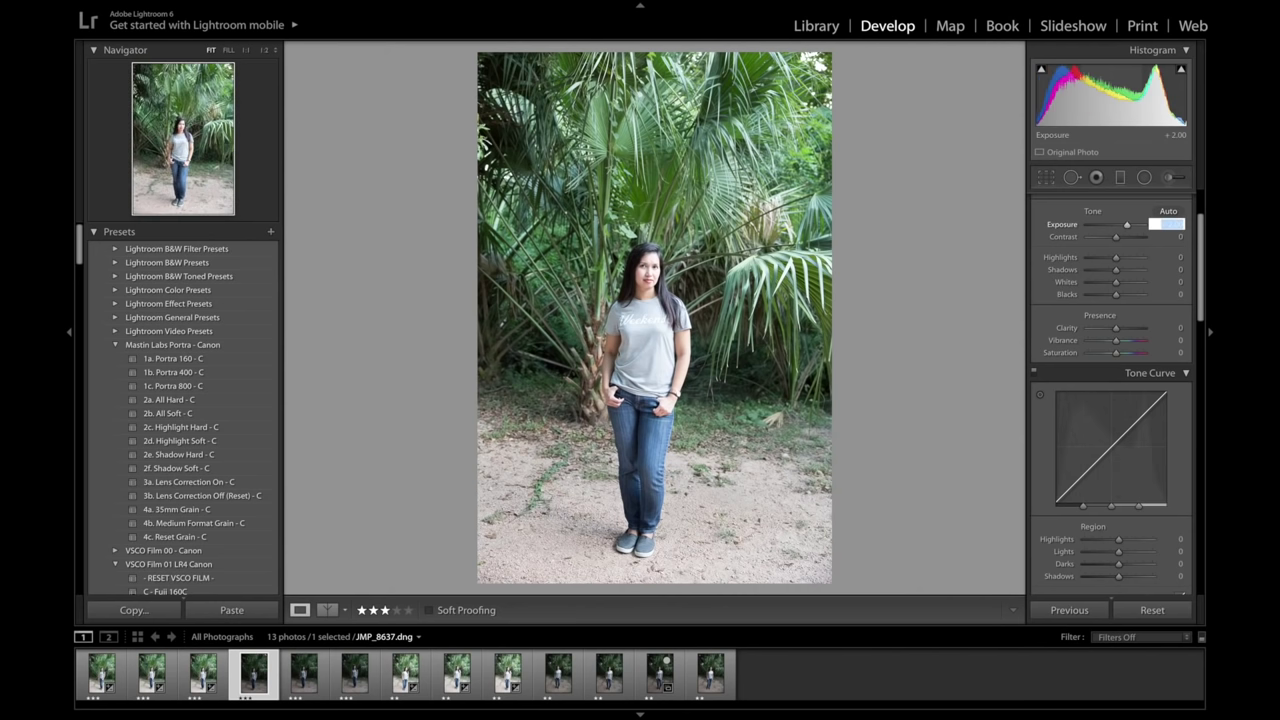
pyautogui.click(773, 375)
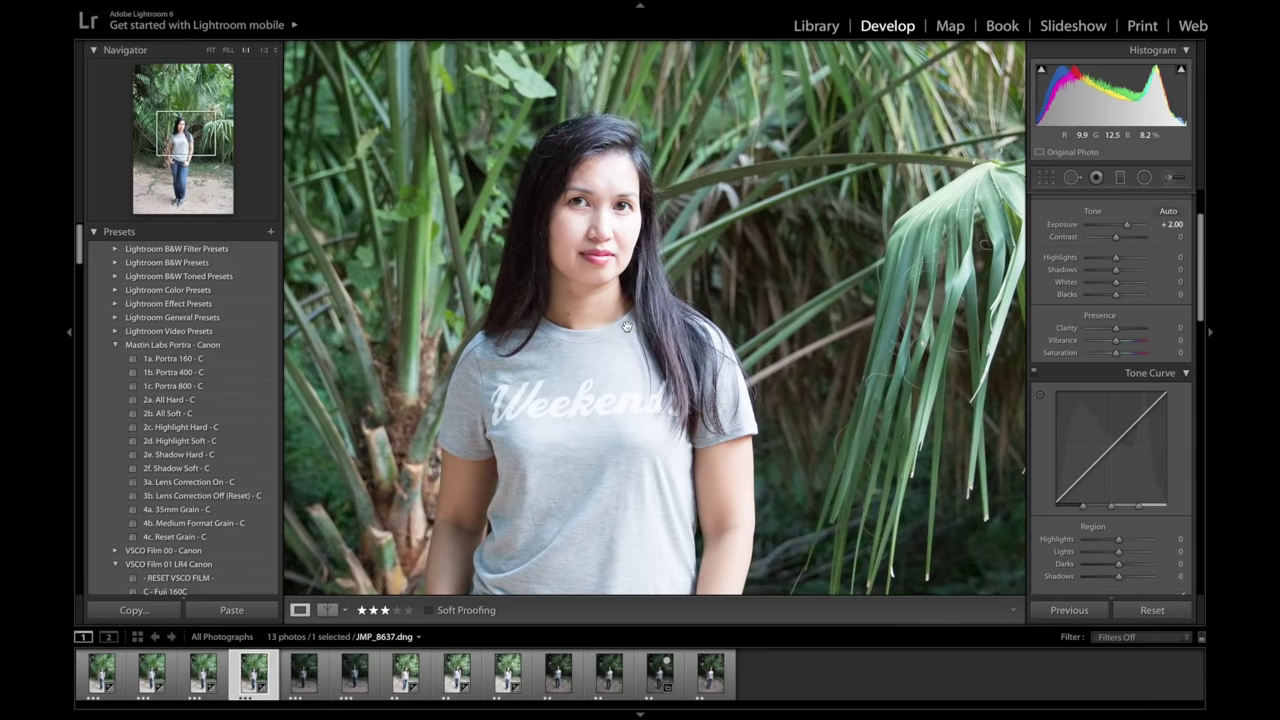
pyautogui.click(627, 327)
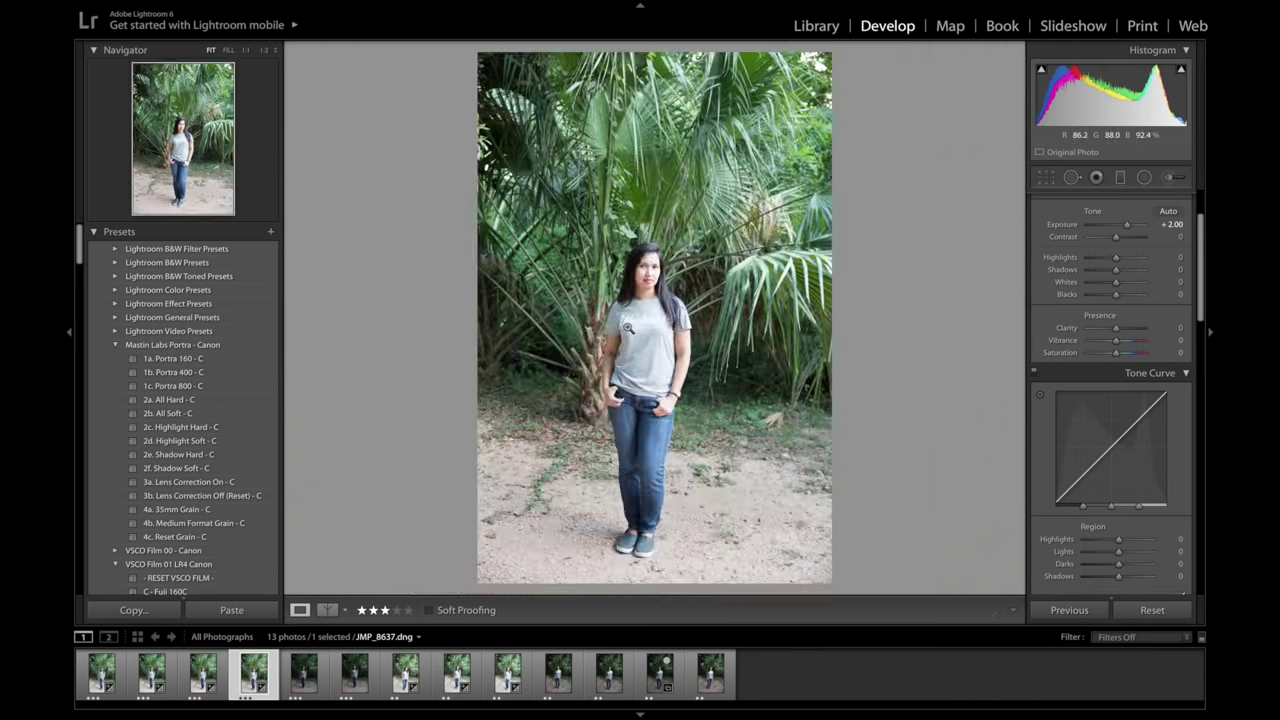
# Set IMG_0081's exposure to exactly +2.00, view it at 1:1, and compare with the matching JMP portrait.
pyautogui.click(558, 678)
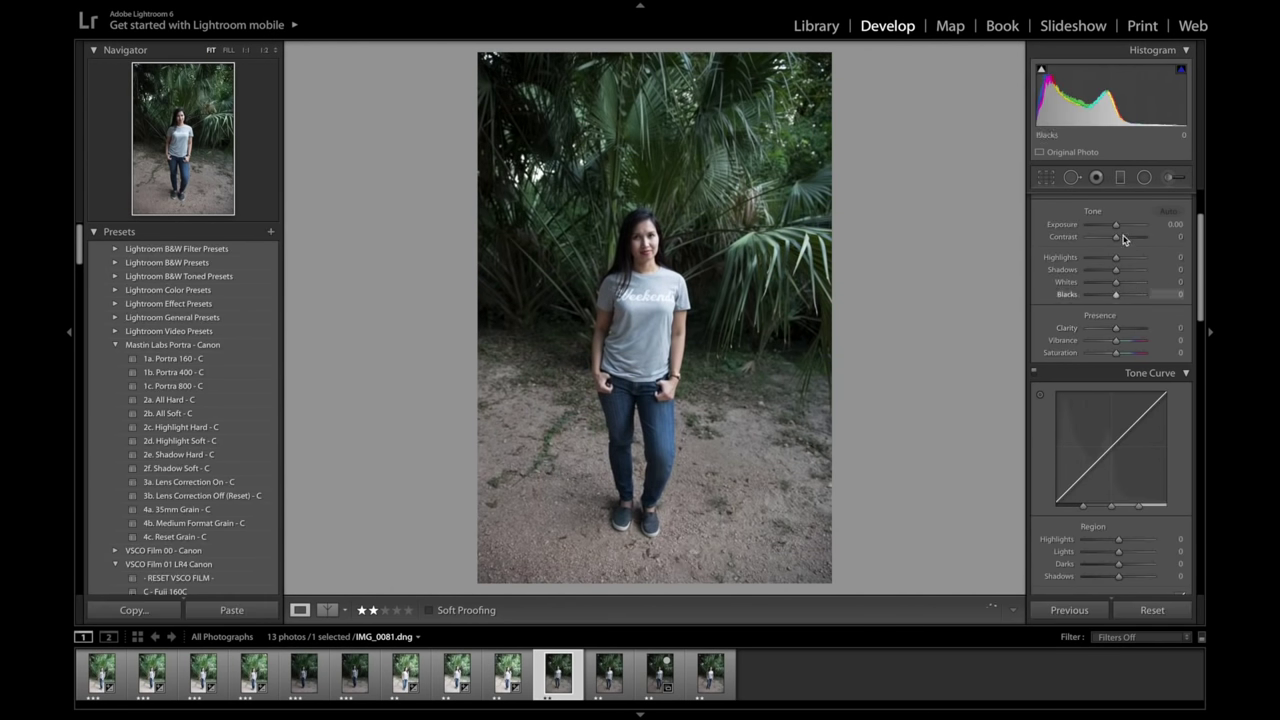
pyautogui.moveTo(1117, 225); pyautogui.dragTo(1123, 228)
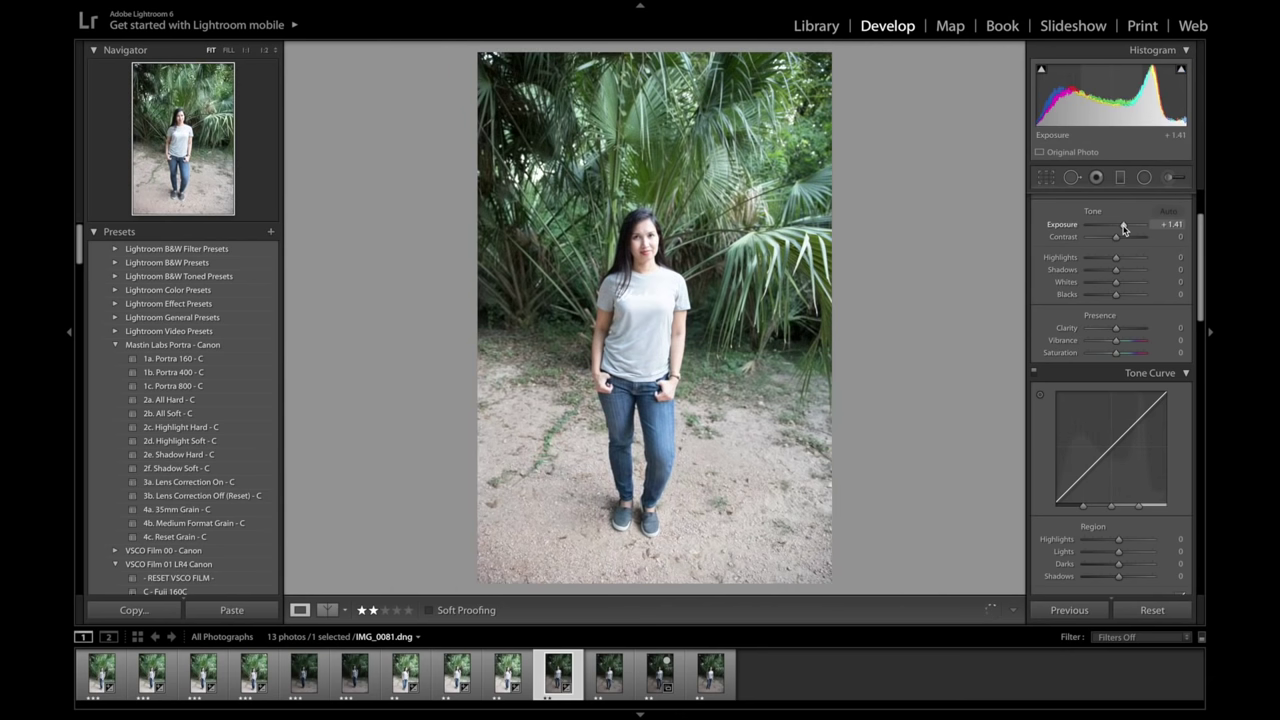
pyautogui.click(1172, 225)
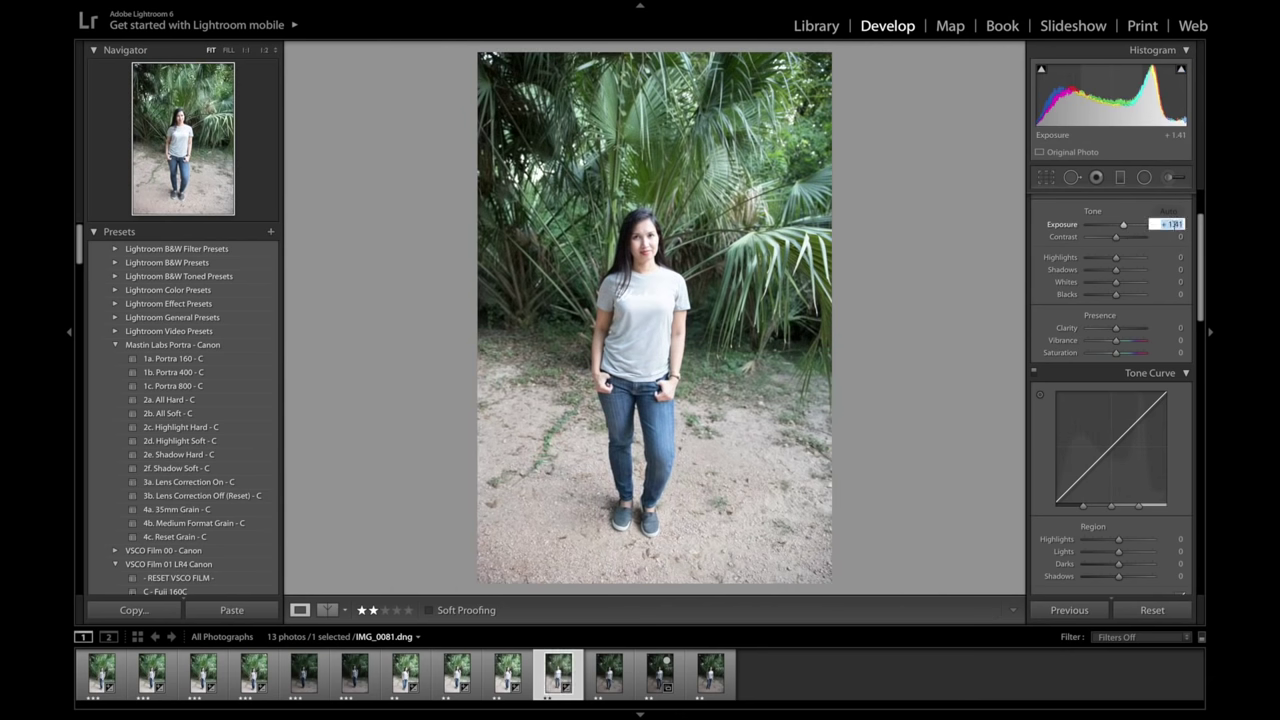
pyautogui.write('2')
pyautogui.press('Return')
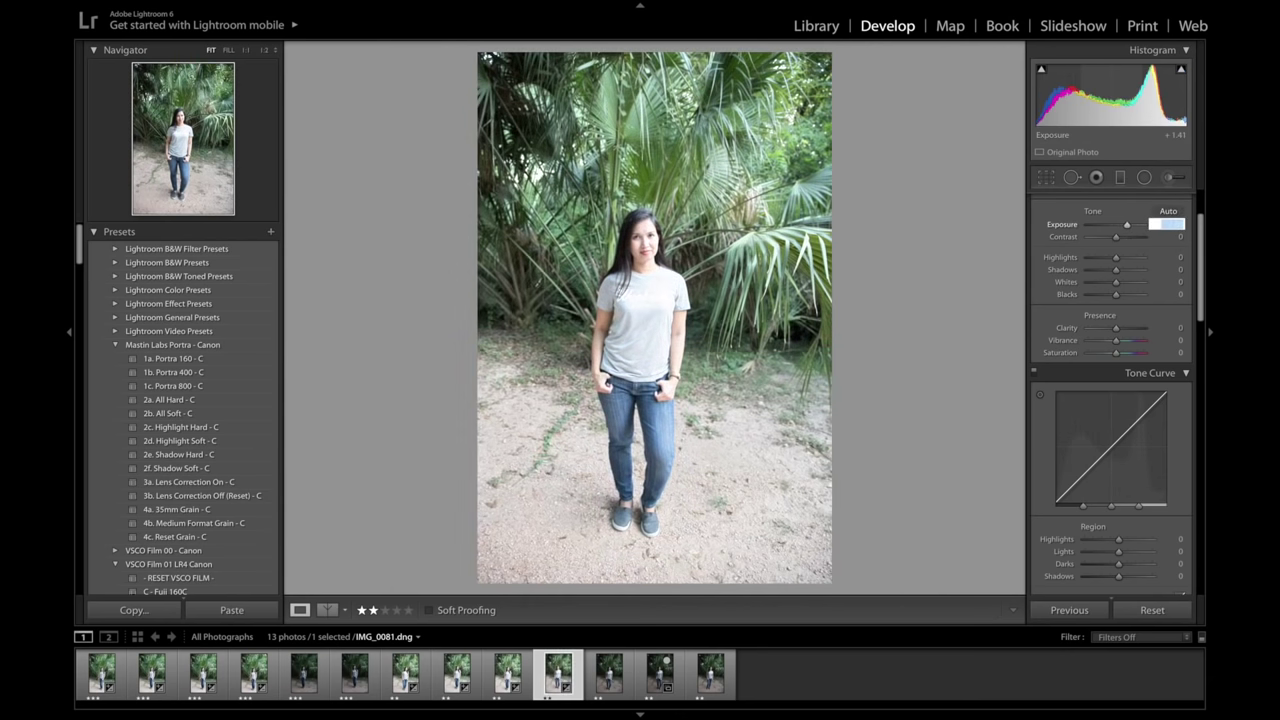
pyautogui.click(789, 326)
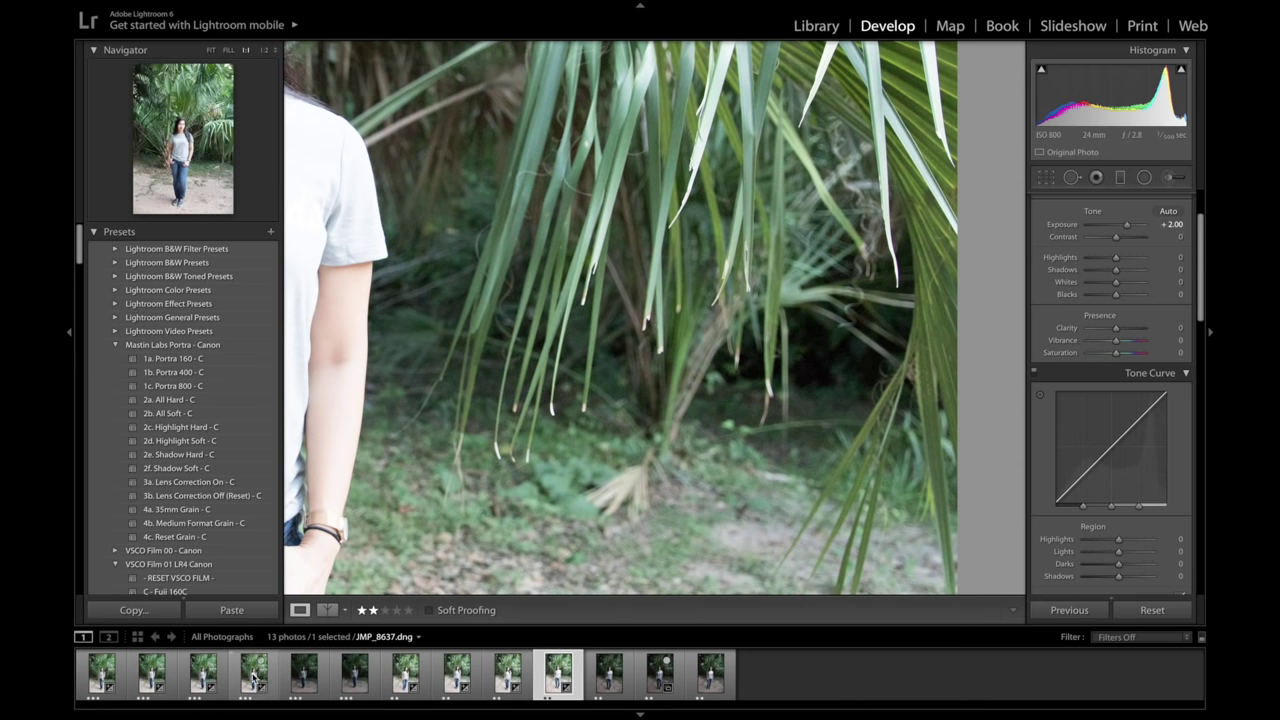
pyautogui.click(253, 678)
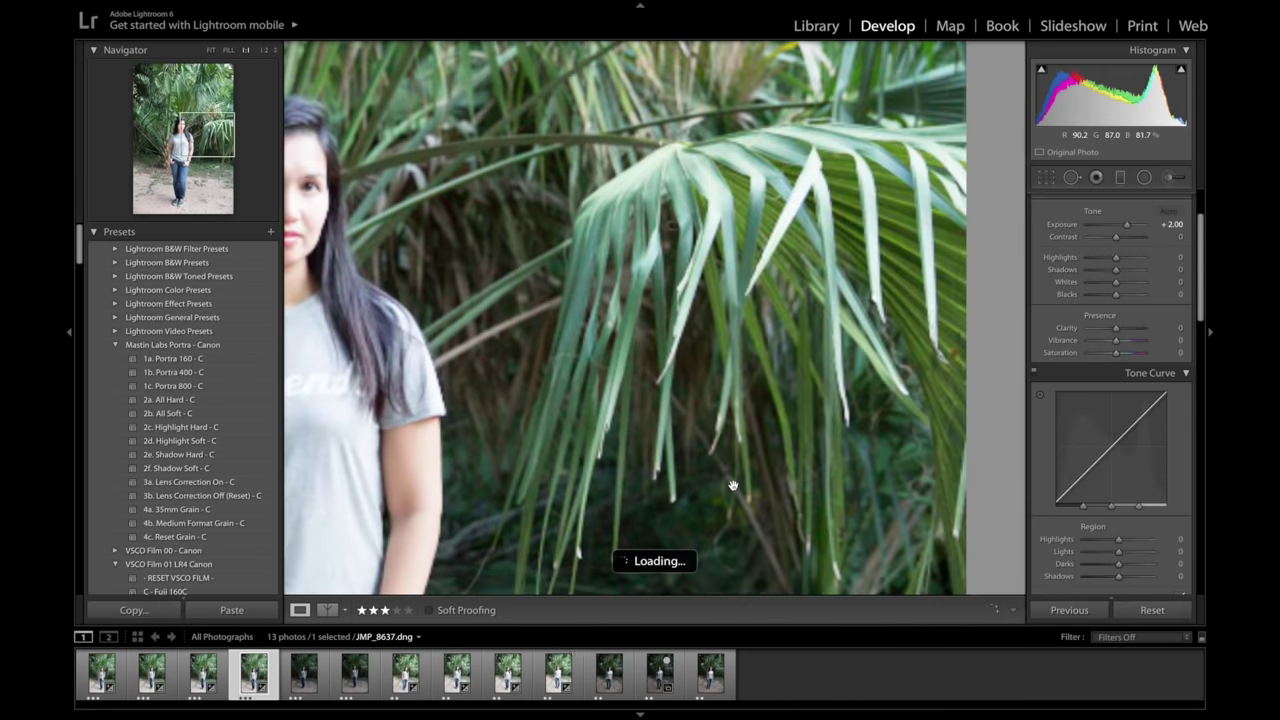
pyautogui.scroll(-5, 732, 485)
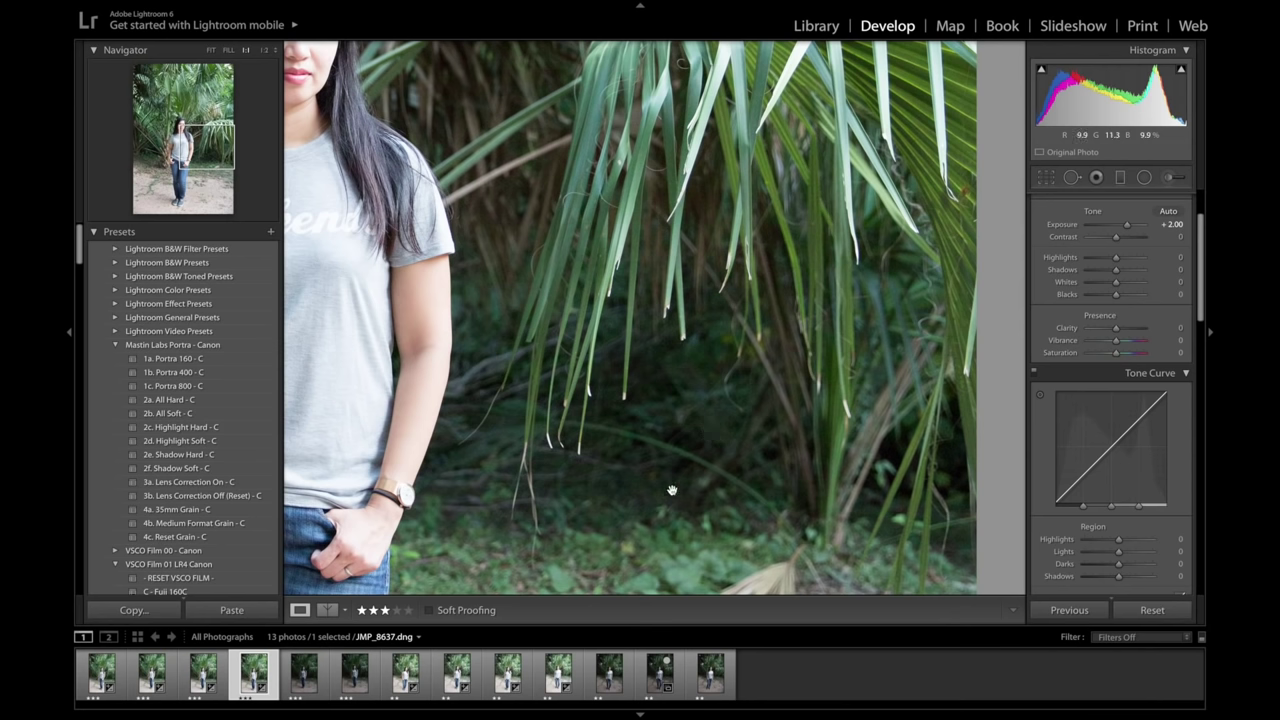
# Open JMP_8638 in fit view, enter +2.00 exposure, and zoom to 1:1.
pyautogui.click(307, 681)
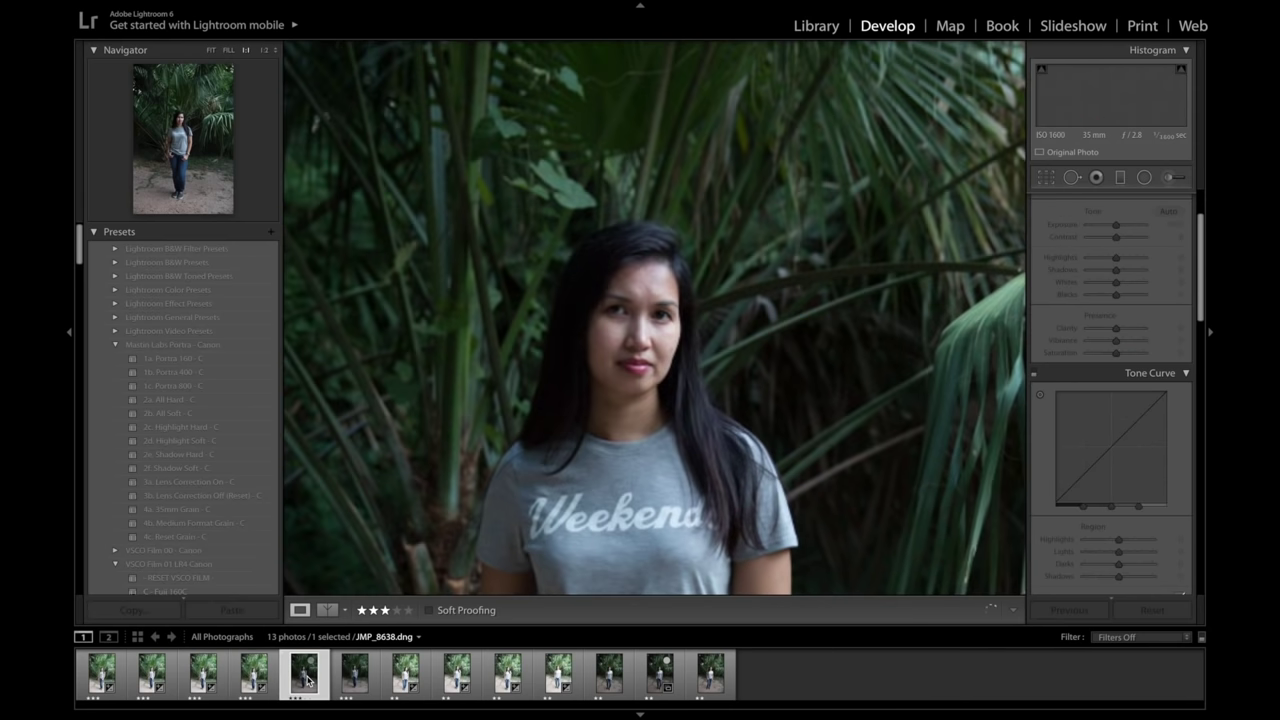
pyautogui.click(666, 402)
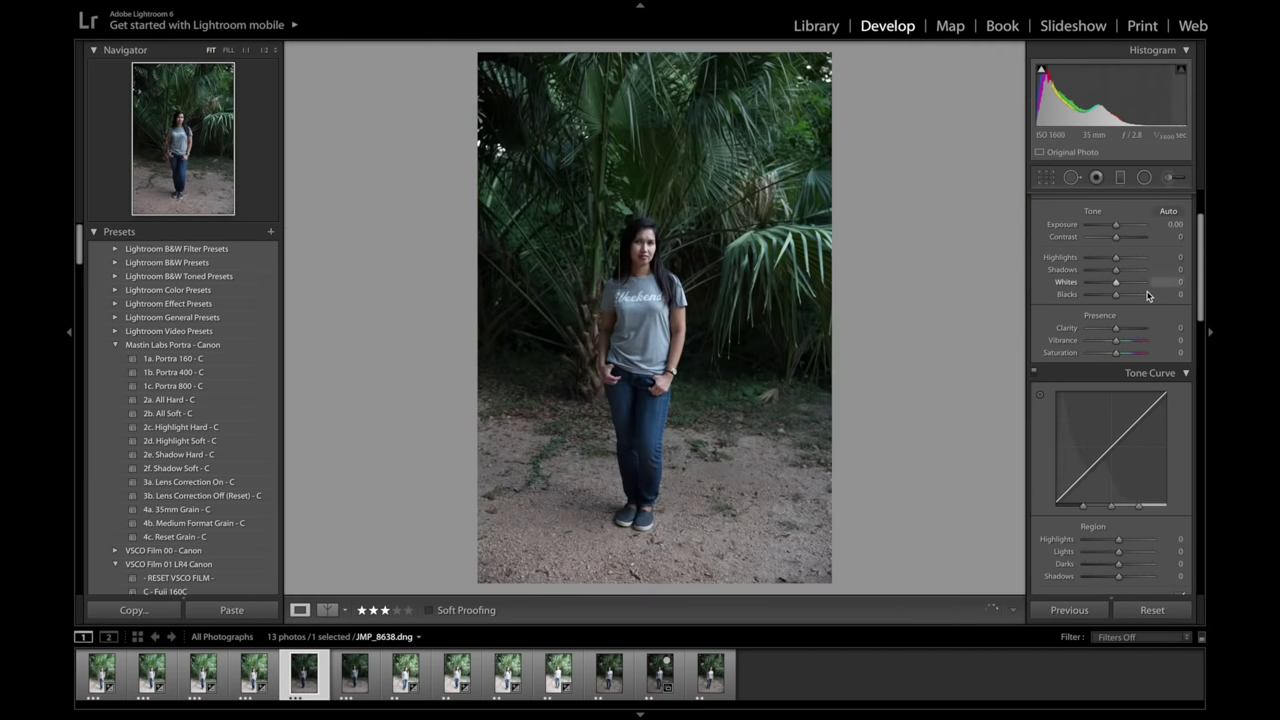
pyautogui.click(1174, 225)
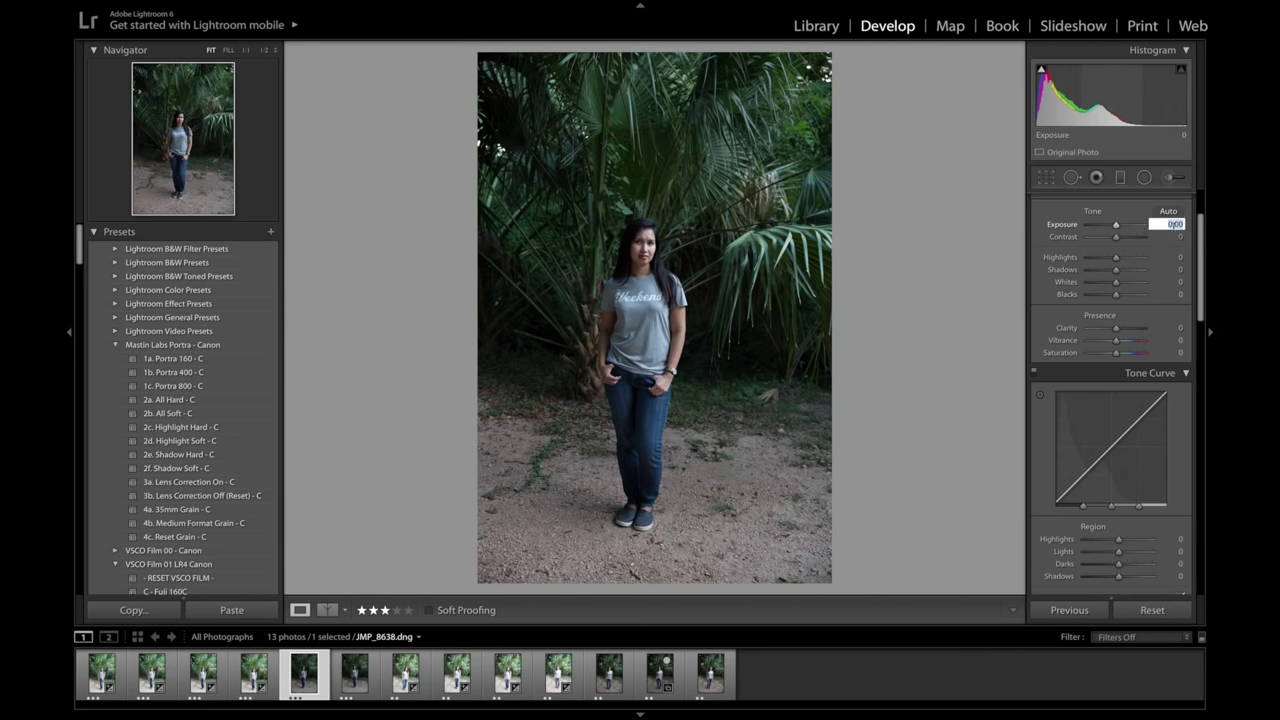
pyautogui.write('2')
pyautogui.press('Return')
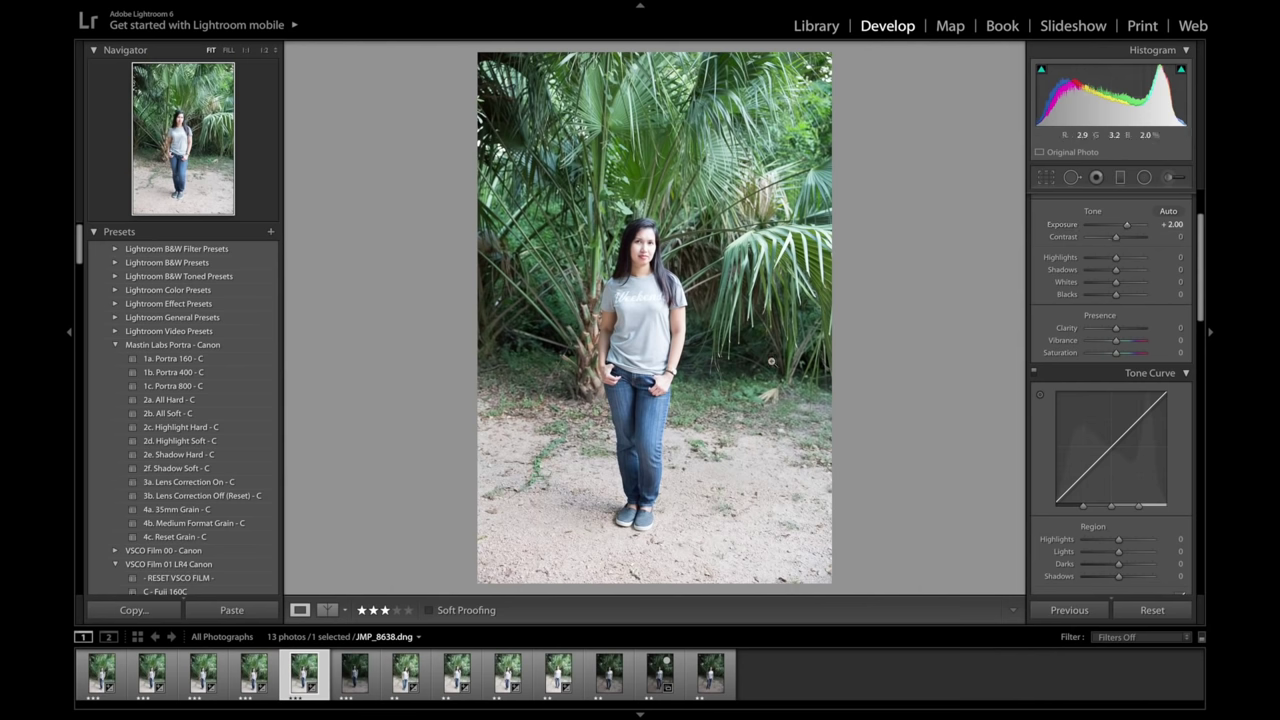
pyautogui.click(763, 351)
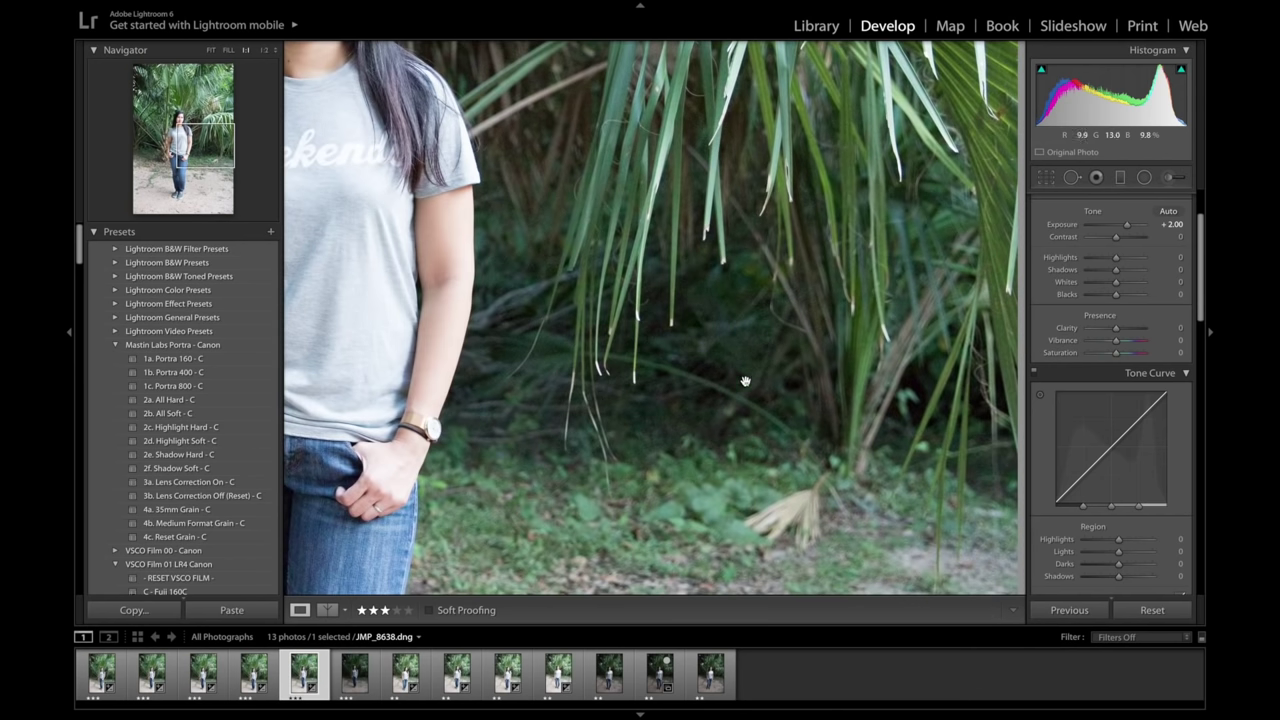
# Set IMG_0082 to +2.00 exposure from fit view, then centre her face at 1:1.
pyautogui.click(614, 680)
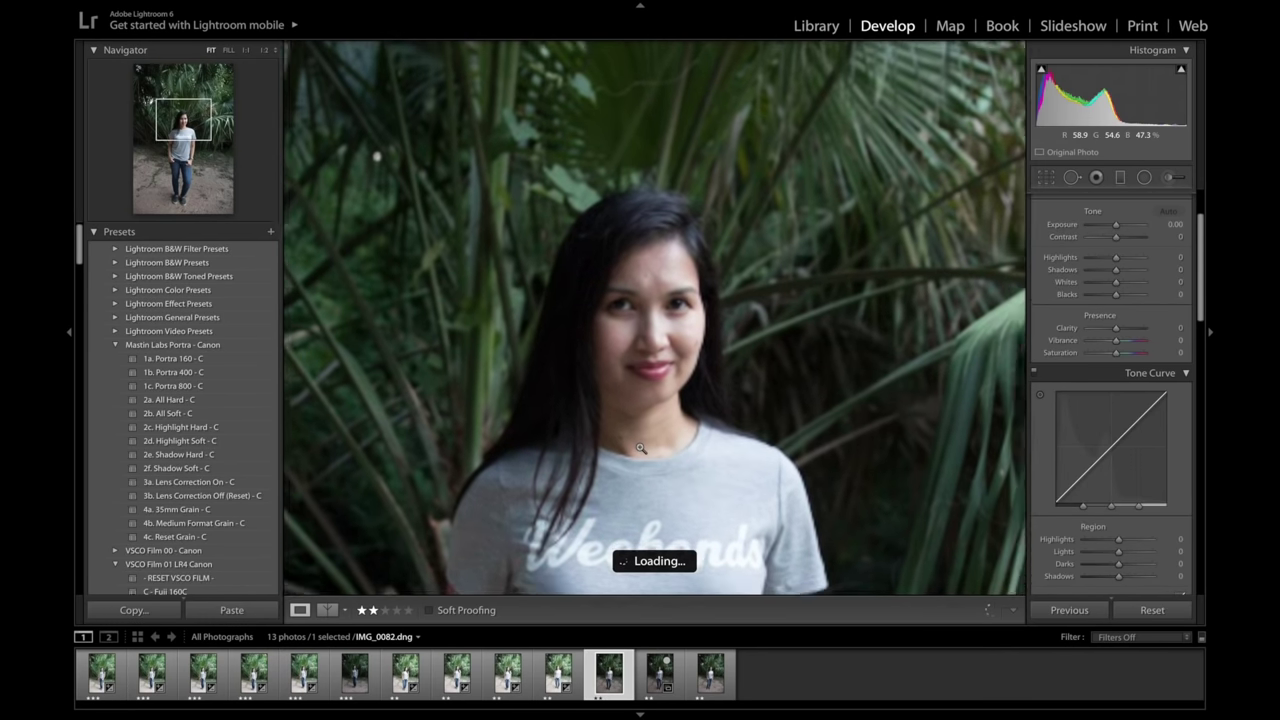
pyautogui.click(640, 450)
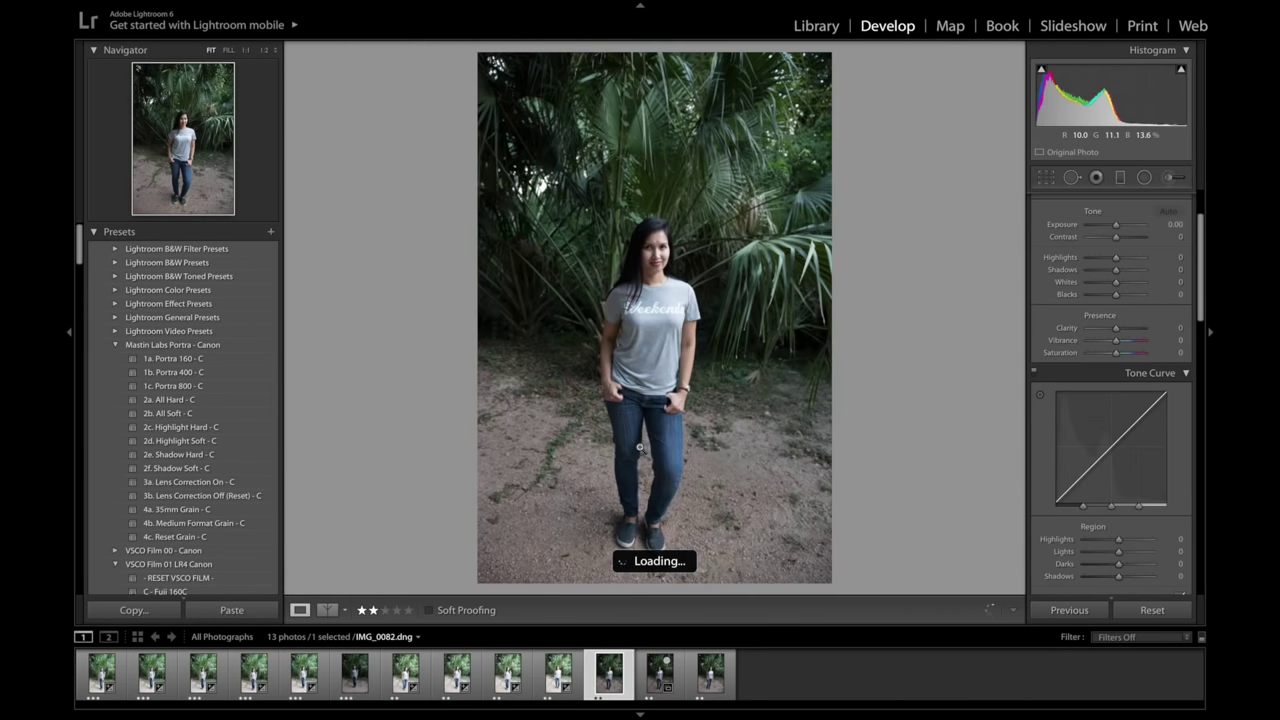
pyautogui.click(1175, 225)
pyautogui.write('2')
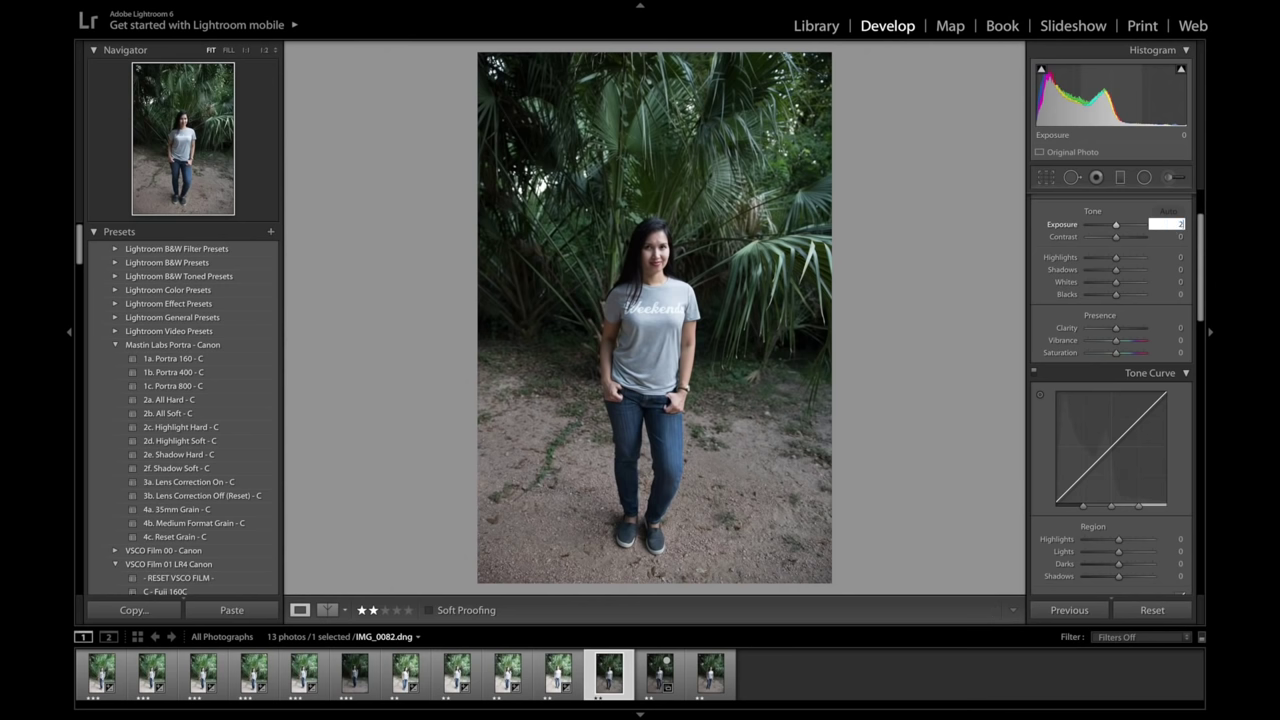
pyautogui.press('Return')
pyautogui.press('Return')
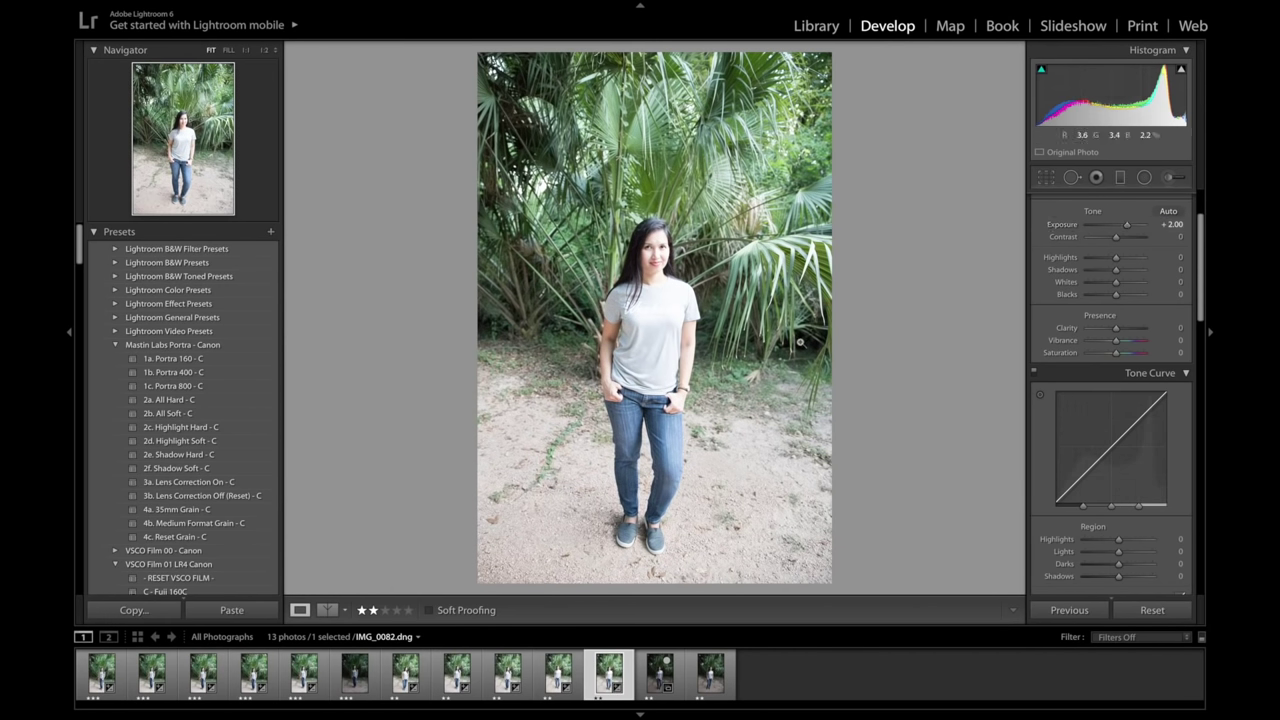
pyautogui.click(787, 340)
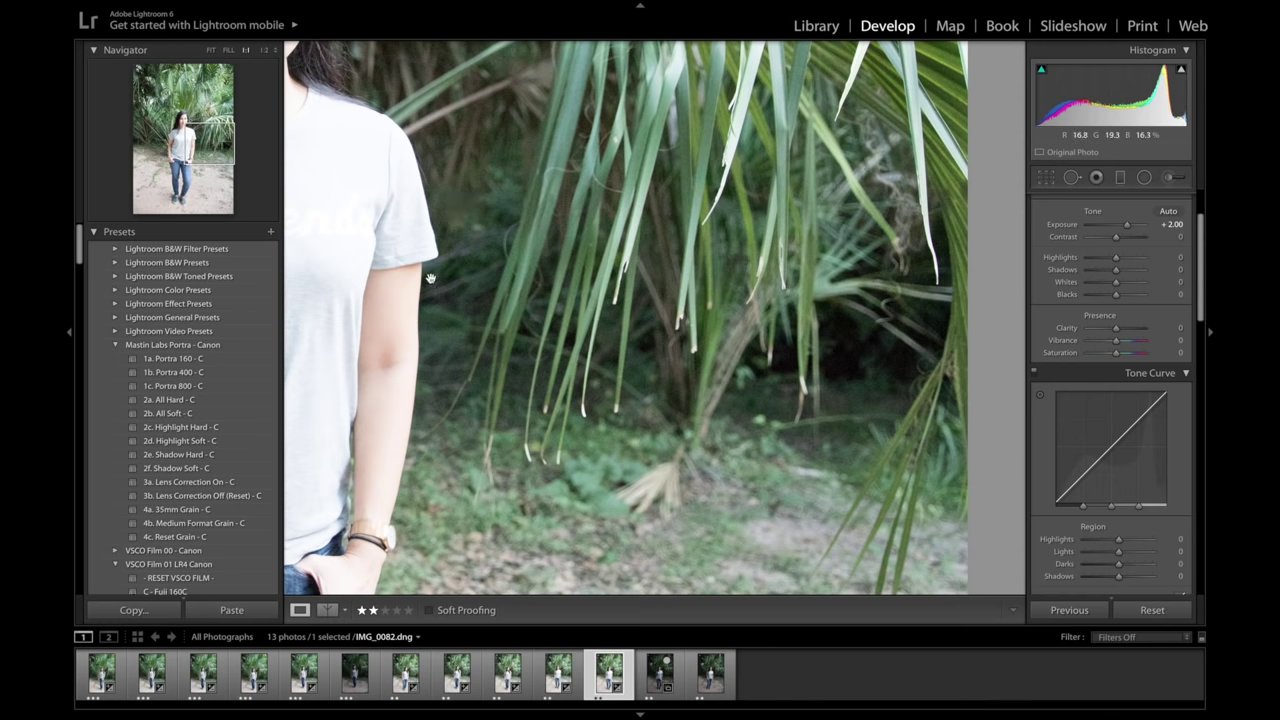
pyautogui.moveTo(443, 220); pyautogui.dragTo(605, 401)
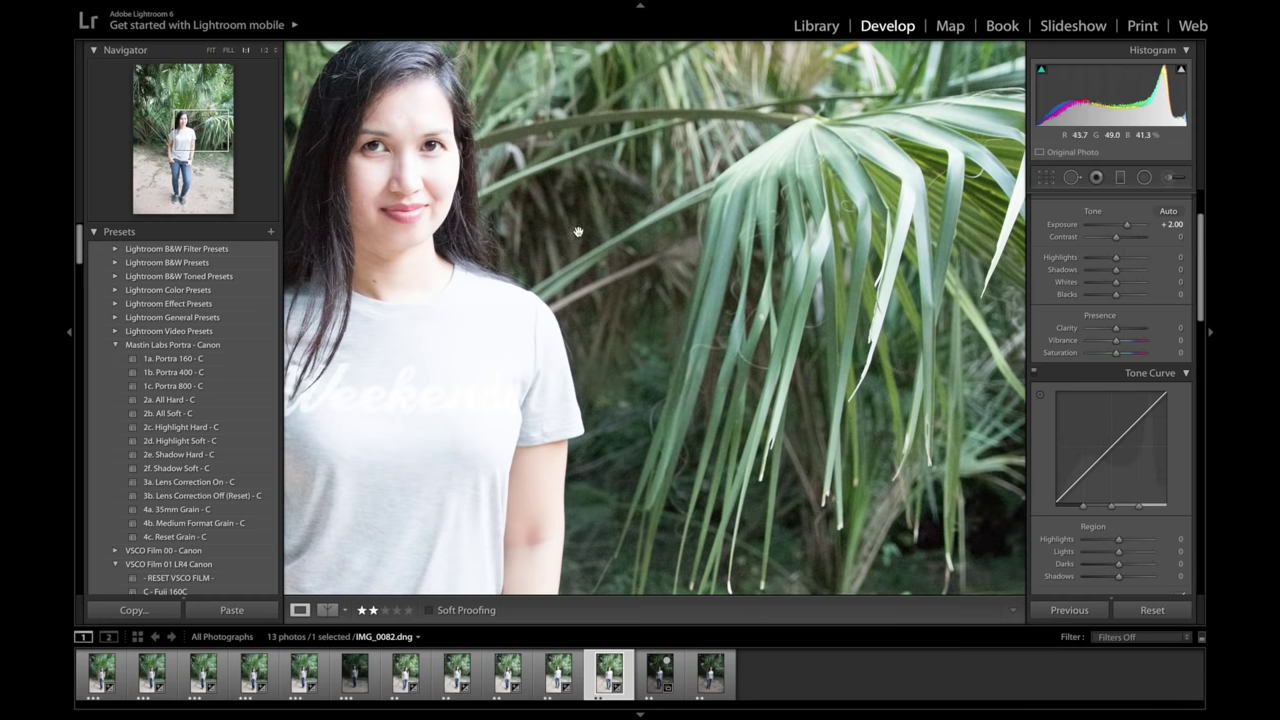
pyautogui.moveTo(575, 217); pyautogui.dragTo(839, 303)
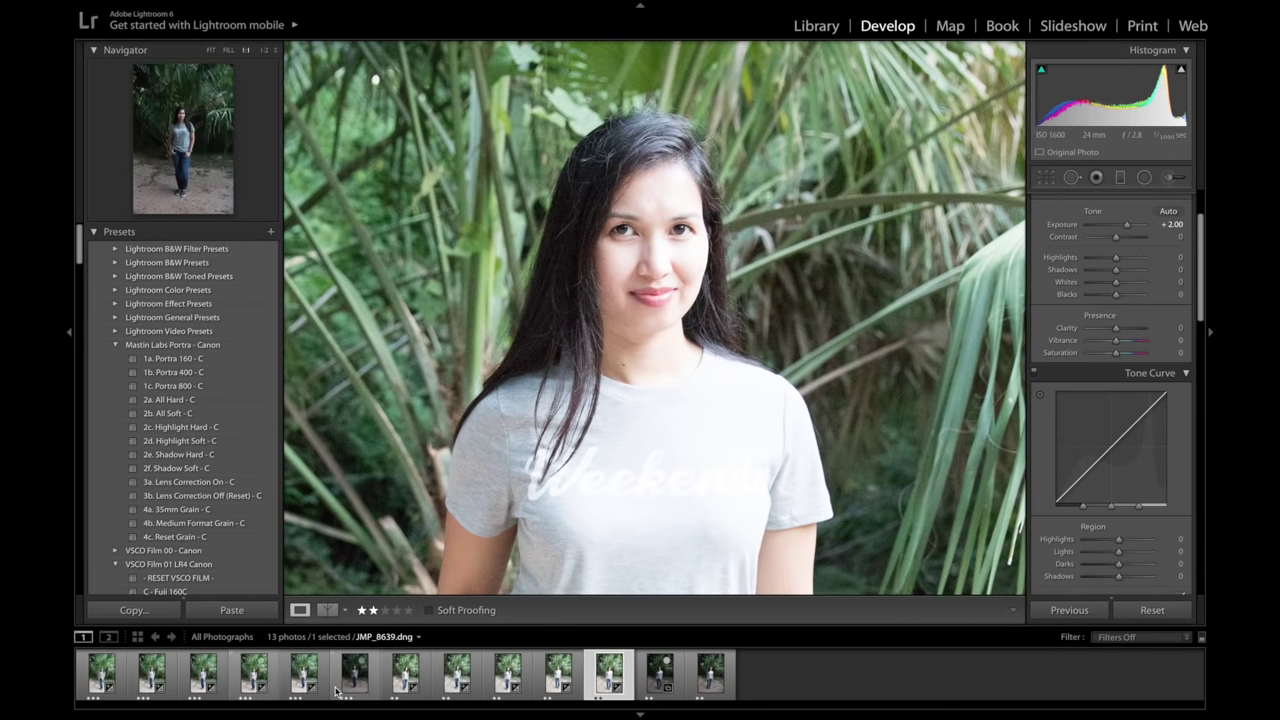
# Set IMG_0083's exposure to 2.00 and pan its 1:1 view from face to hands.
pyautogui.click(658, 676)
pyautogui.click(658, 676)
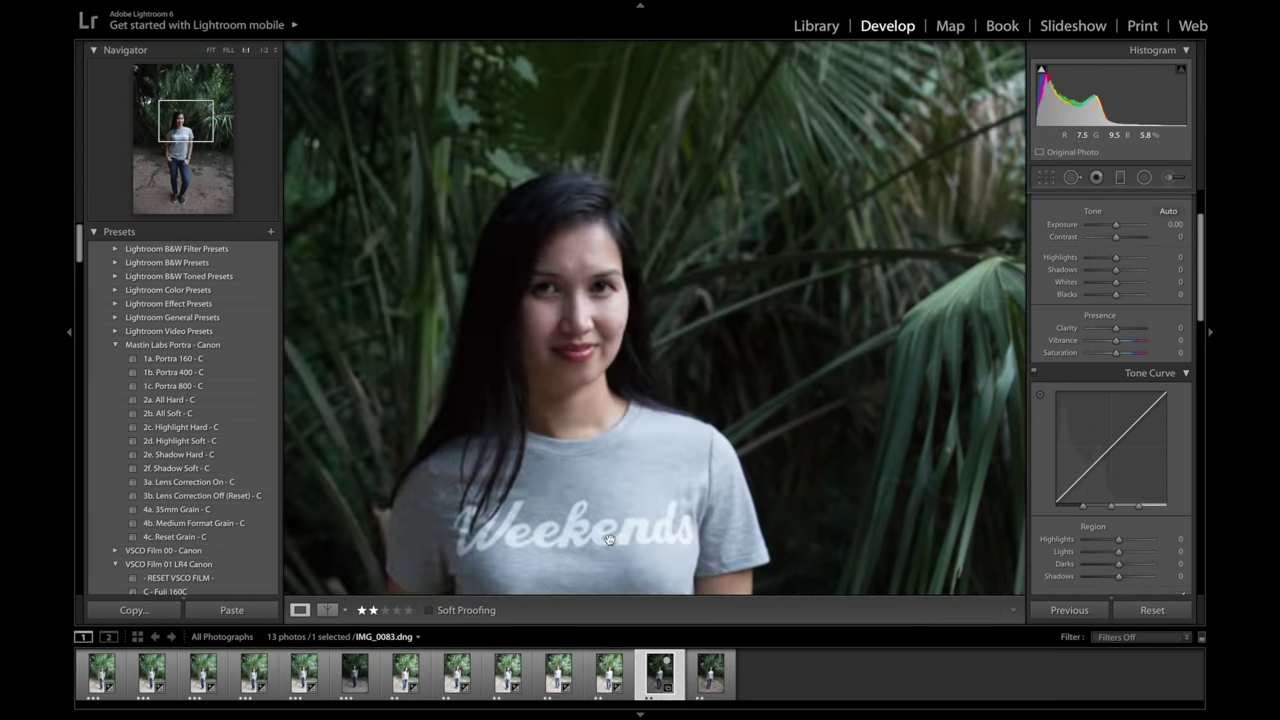
pyautogui.scroll(3, 1102, 337)
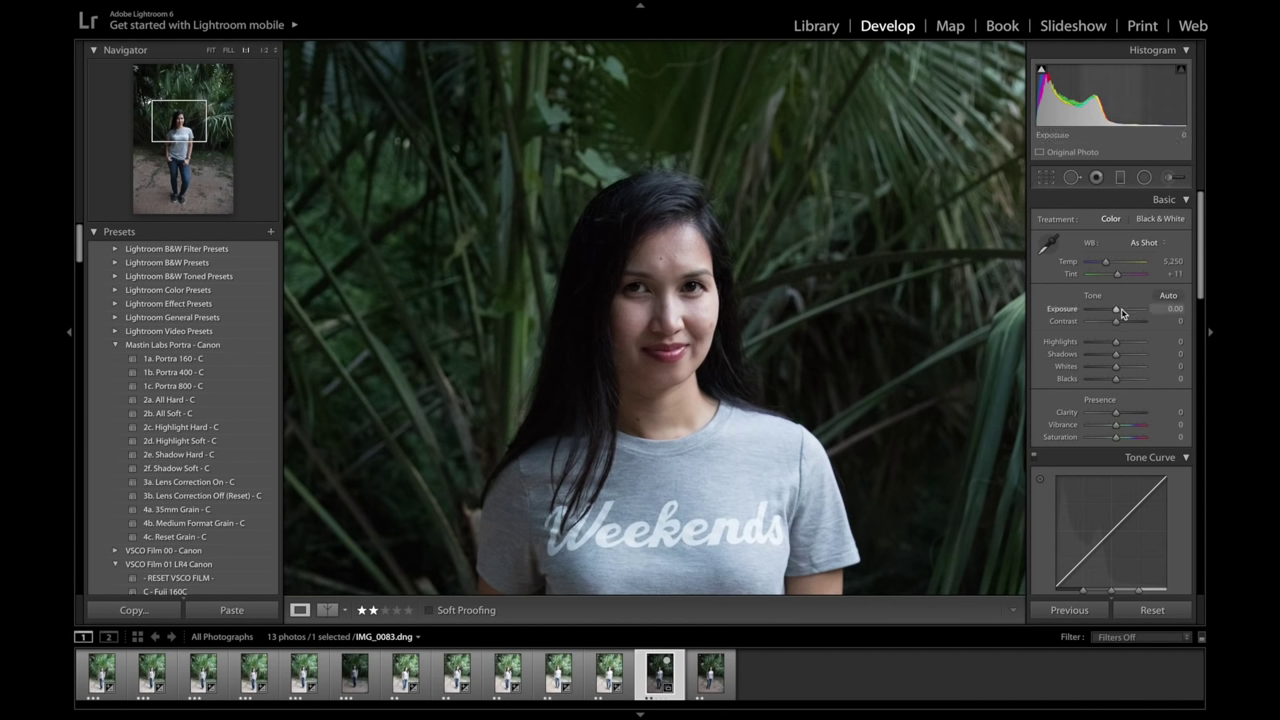
pyautogui.click(1176, 309)
pyautogui.write('2.00')
pyautogui.press('Return')
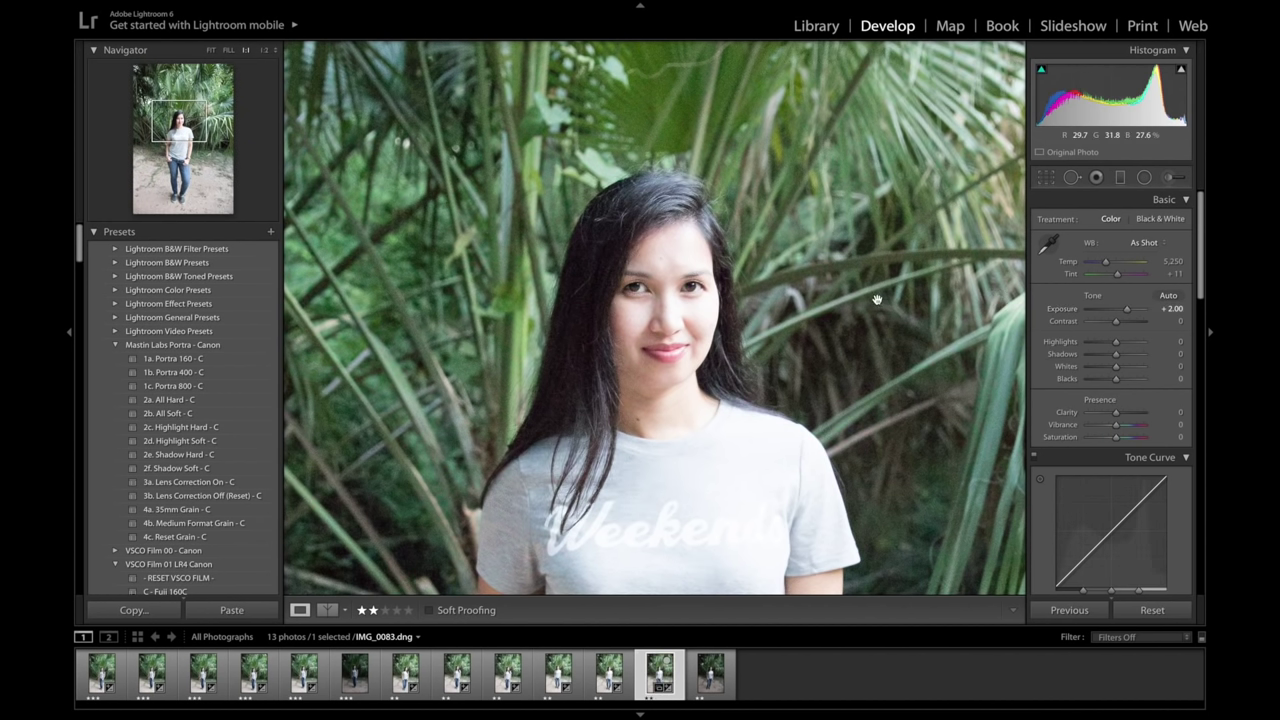
pyautogui.scroll(-3, 876, 300)
pyautogui.scroll(-3, 876, 300)
pyautogui.hscroll(5, 876, 300)
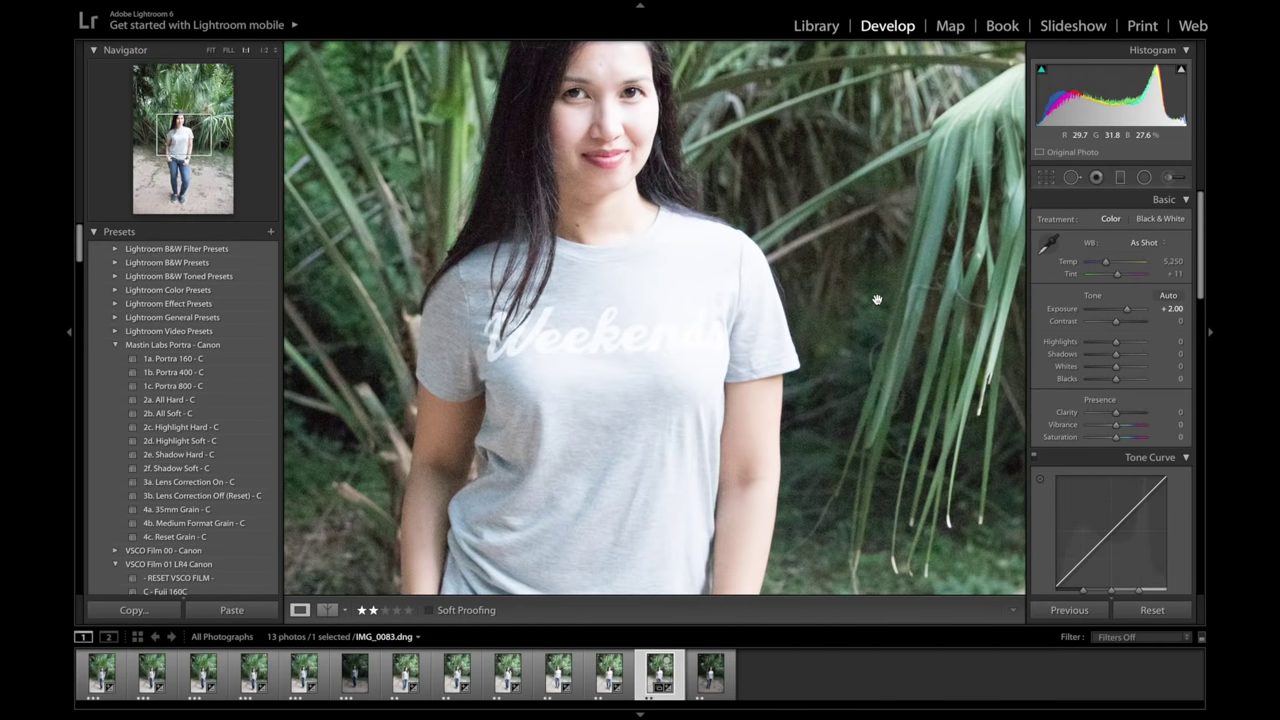
pyautogui.scroll(-3, 876, 300)
pyautogui.hscroll(4, 876, 300)
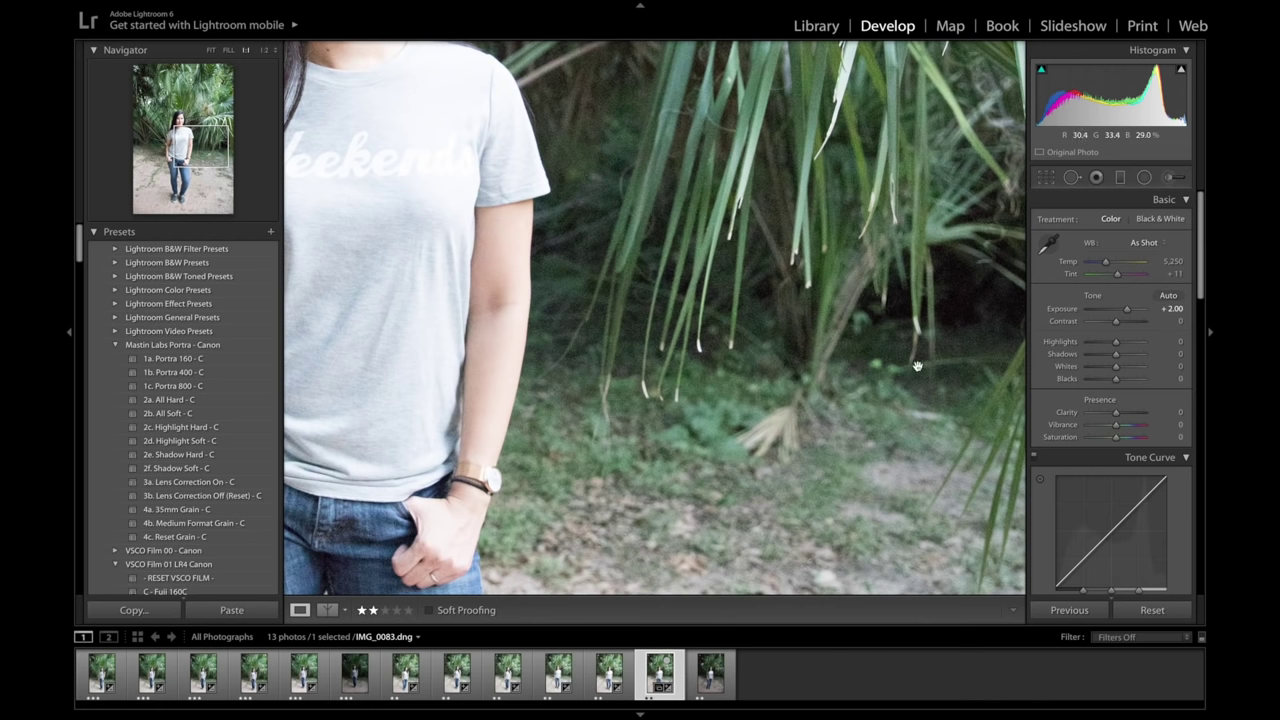
pyautogui.click(355, 676)
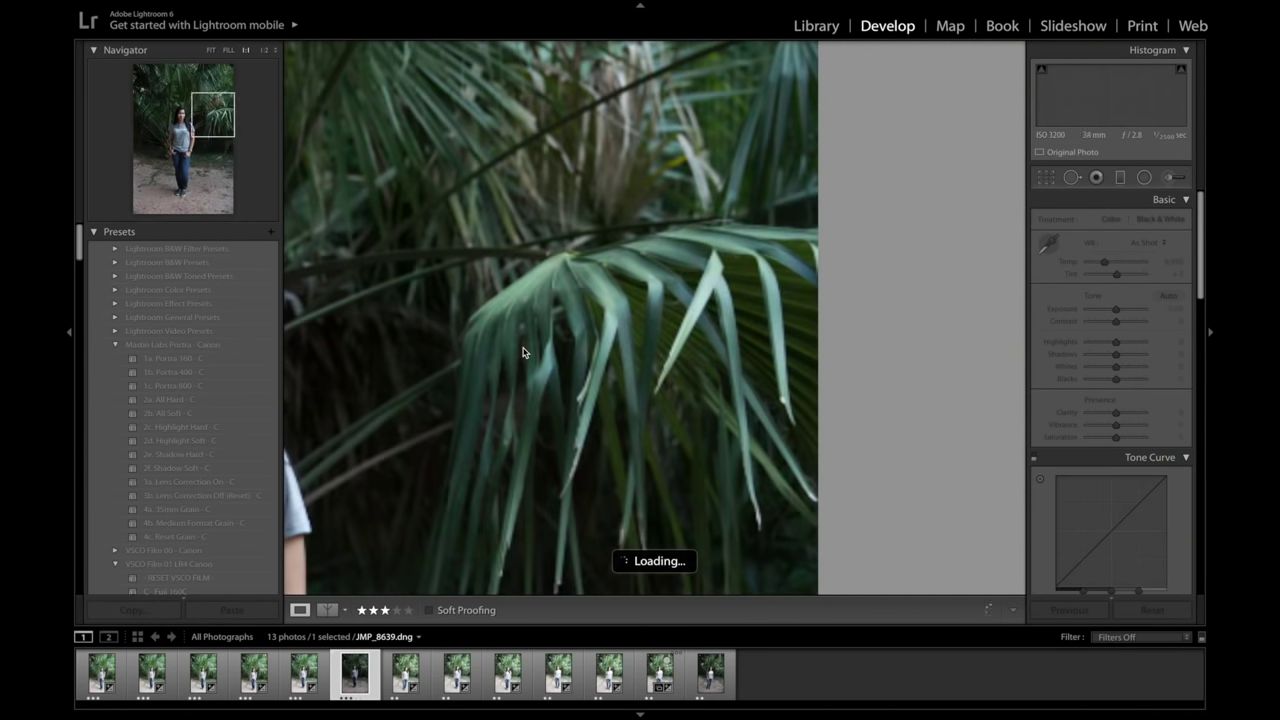
pyautogui.click(522, 352)
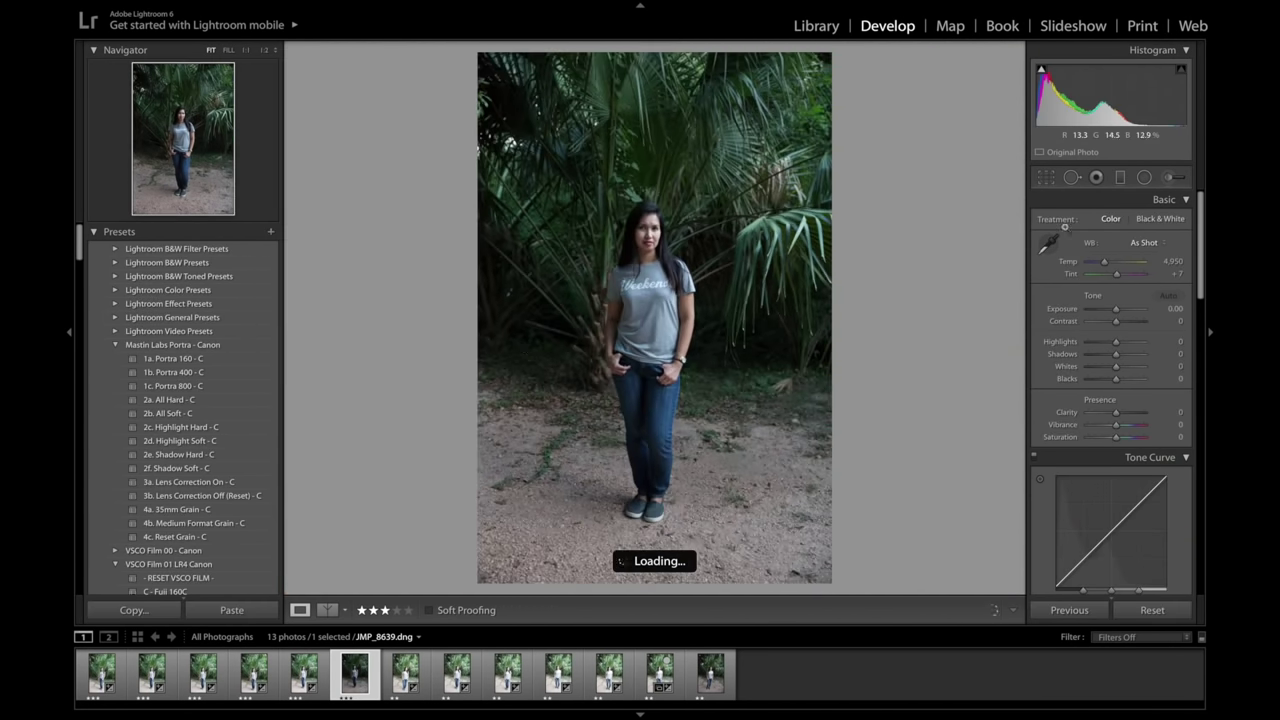
pyautogui.click(657, 233)
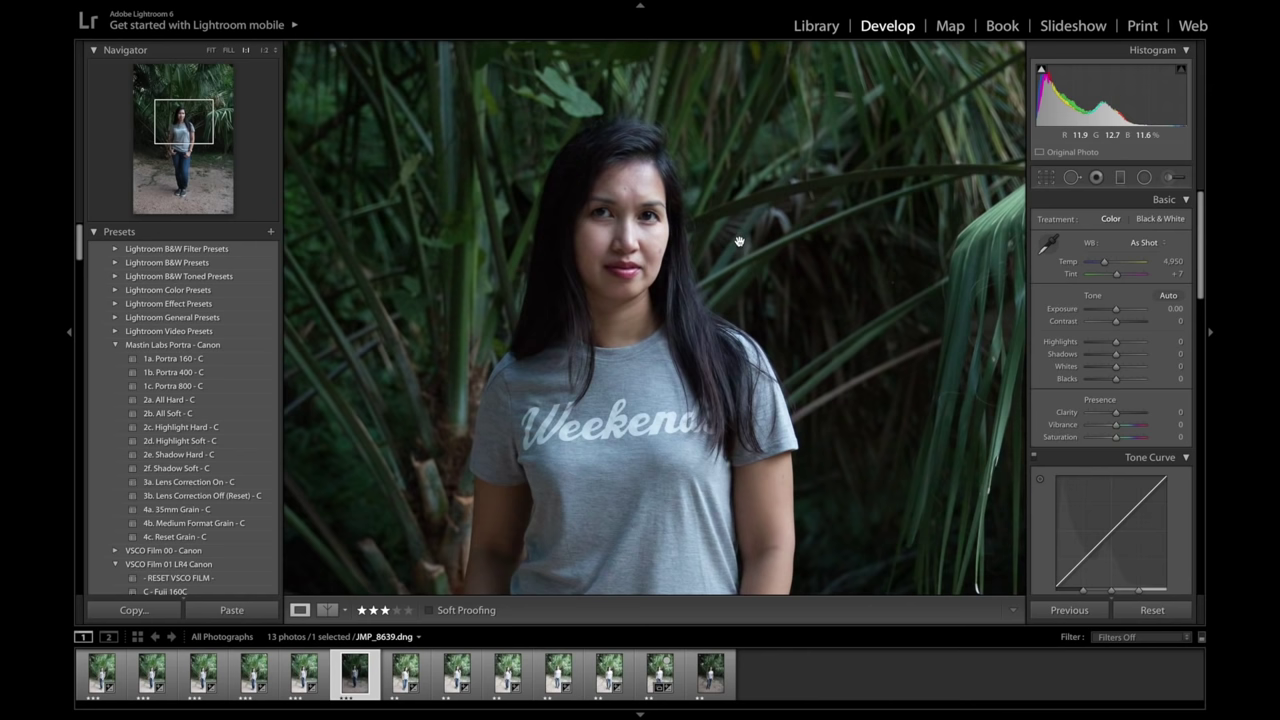
pyautogui.moveTo(742, 230); pyautogui.dragTo(665, 311)
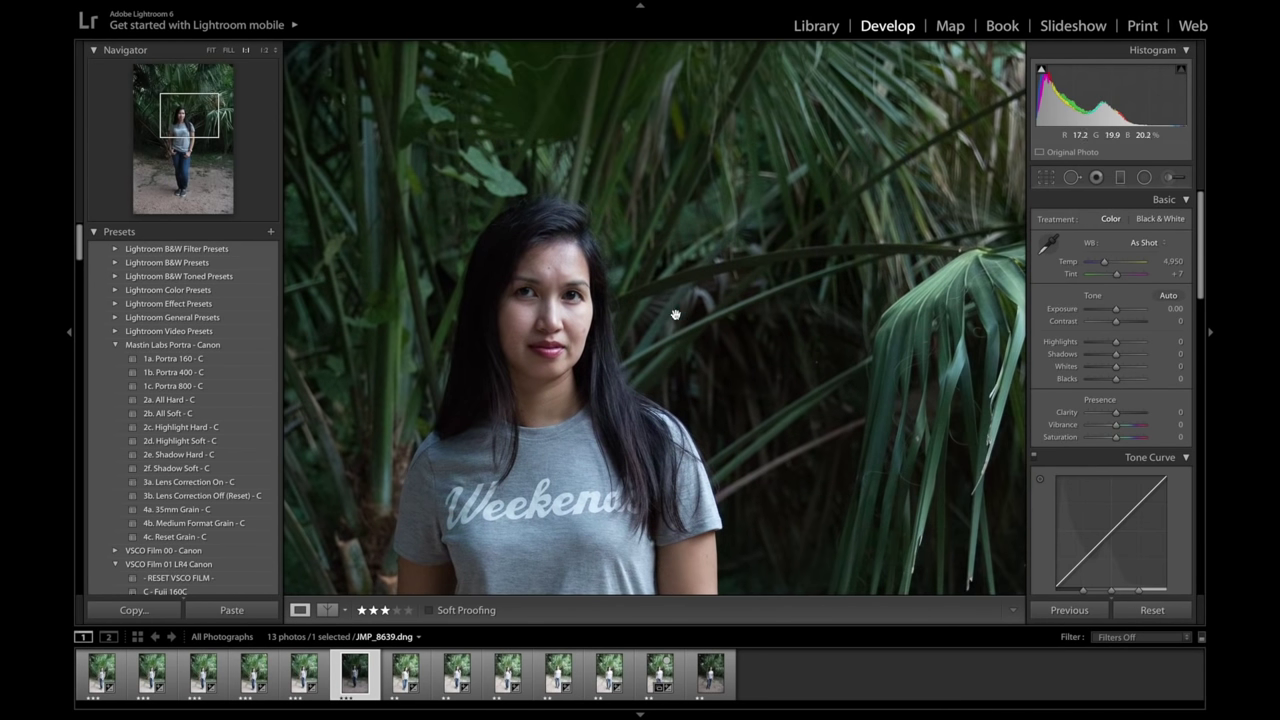
pyautogui.moveTo(711, 349); pyautogui.dragTo(601, 198)
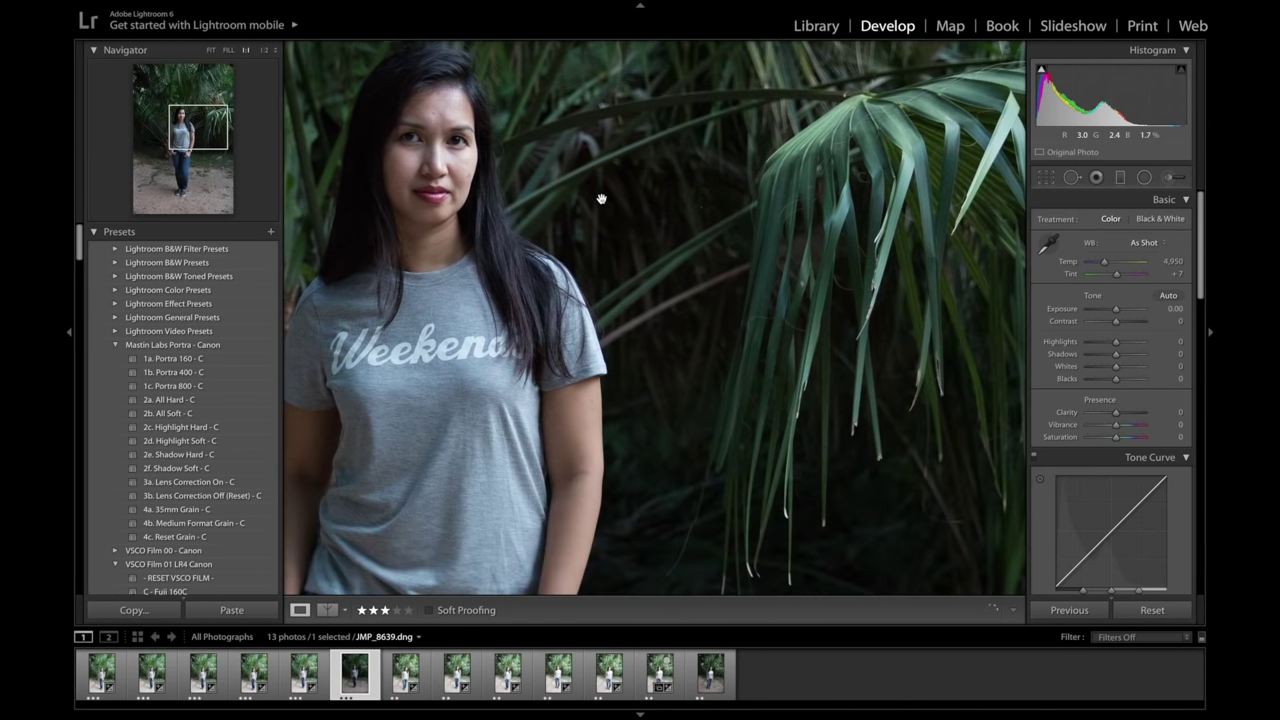
pyautogui.scroll(-3, 601, 198)
pyautogui.hscroll(-4, 601, 198)
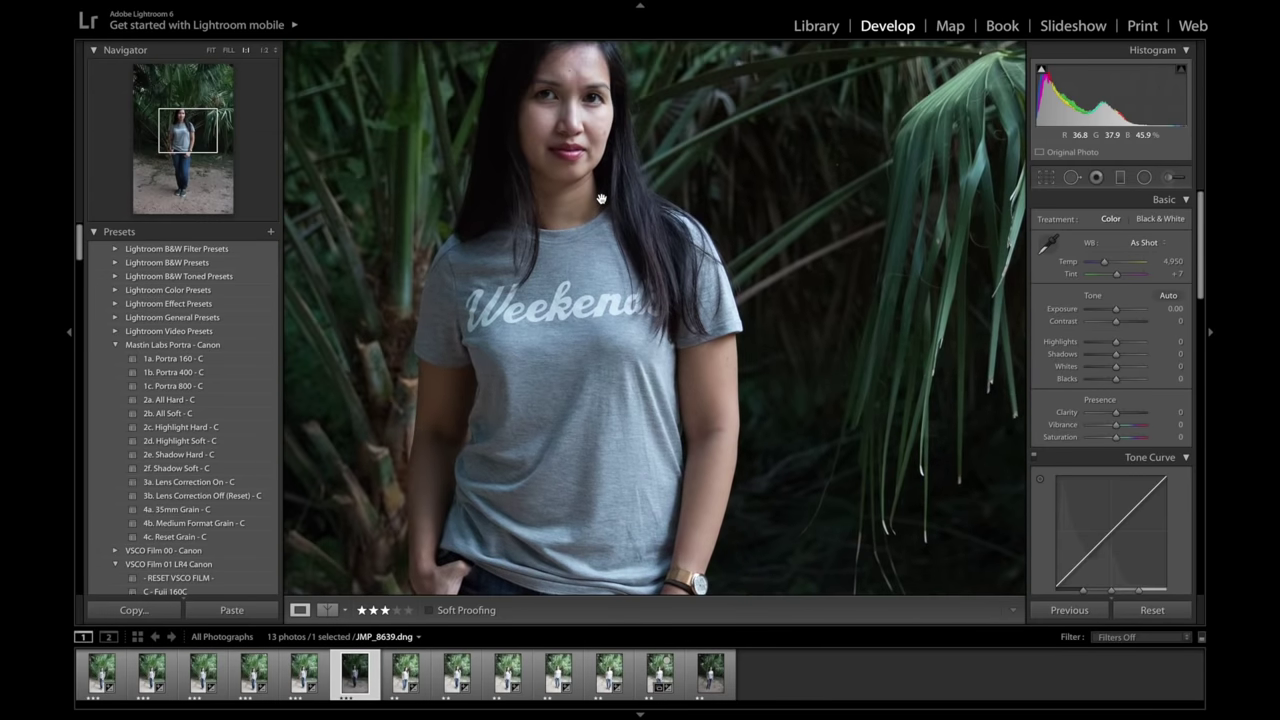
pyautogui.scroll(2, 601, 198)
pyautogui.hscroll(-1, 601, 198)
pyautogui.scroll(2, 601, 198)
pyautogui.hscroll(-1, 601, 198)
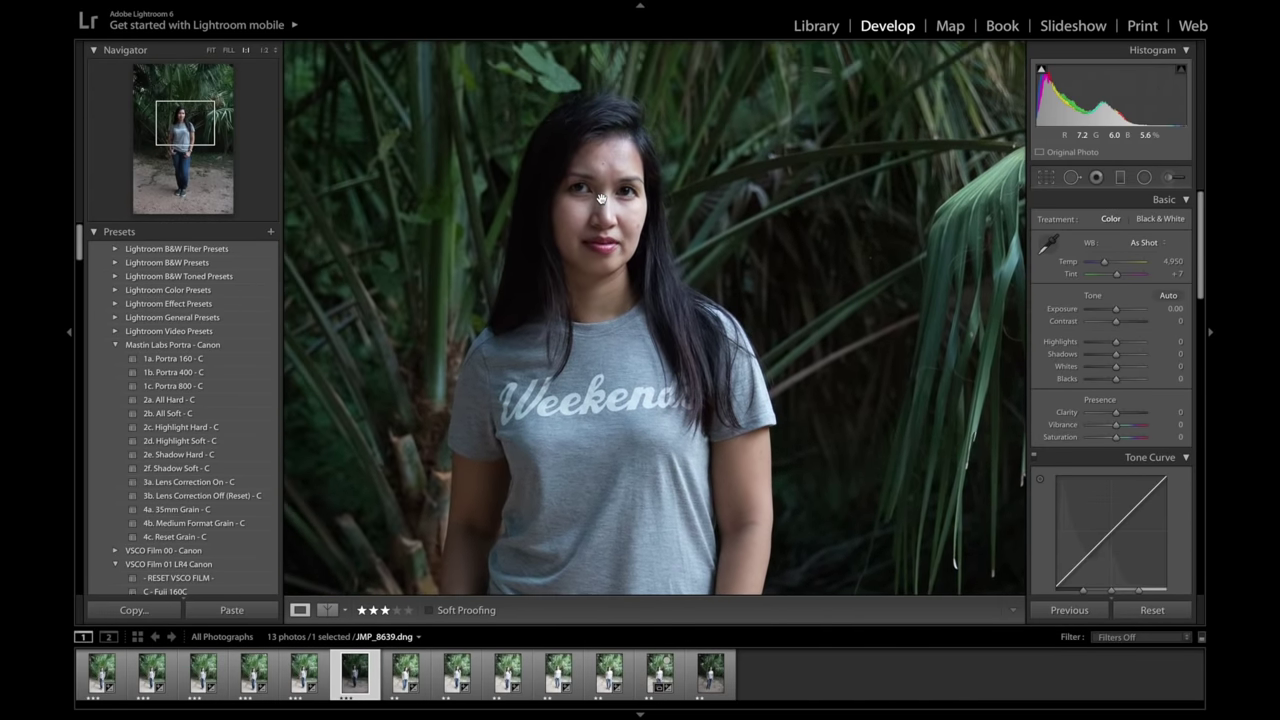
# Switch to IMG_0083, pan to her face at 1:1, and reset its +2.00 exposure to 0.00.
pyautogui.click(660, 676)
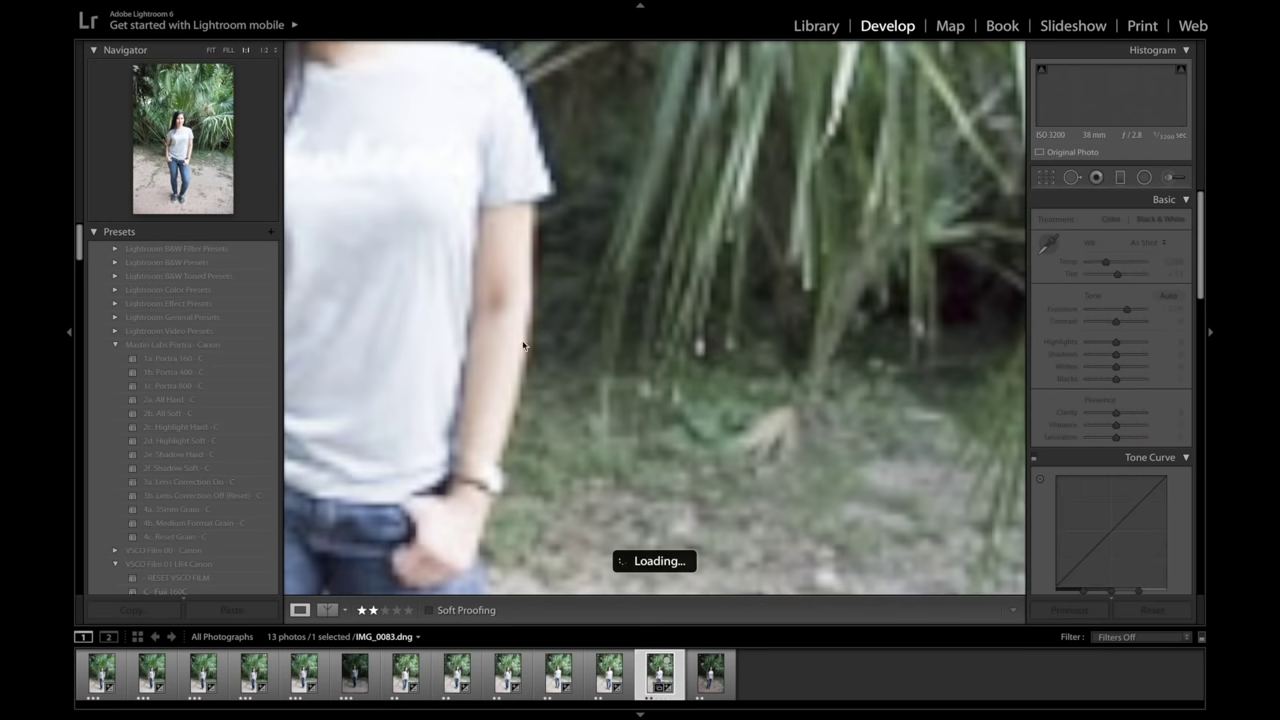
pyautogui.scroll(5, 480, 282)
pyautogui.hscroll(-2, 480, 282)
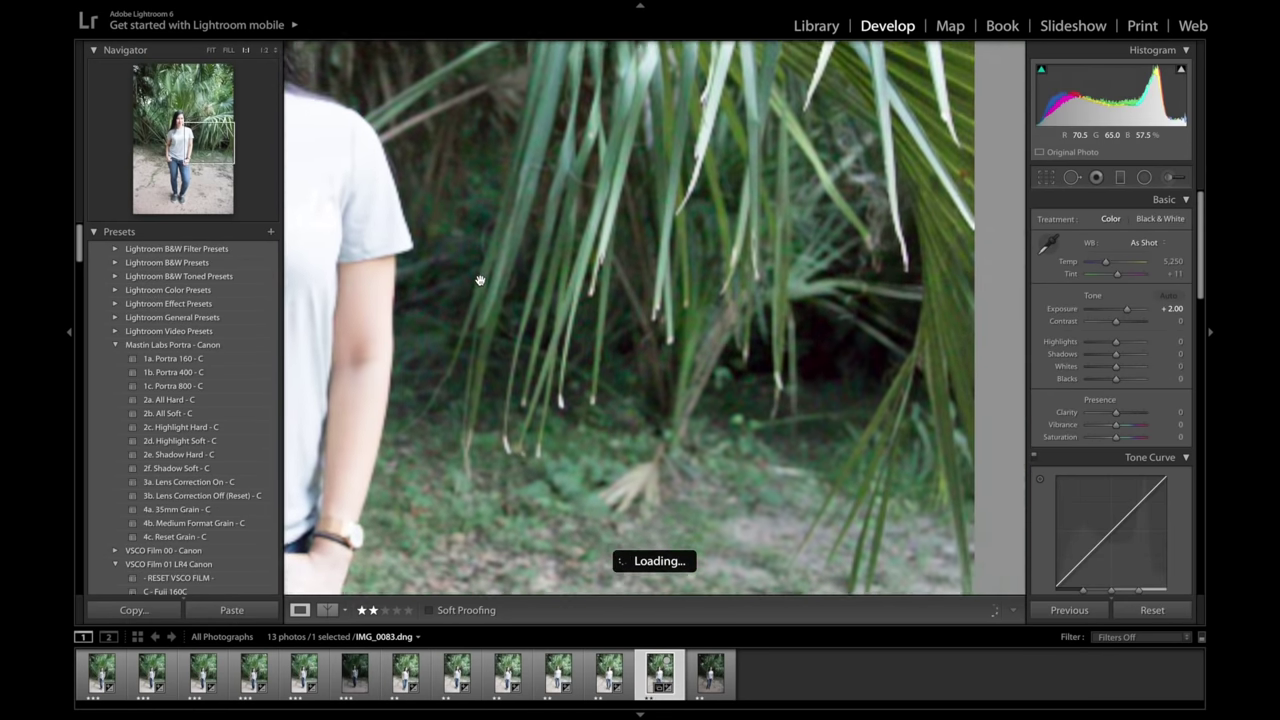
pyautogui.scroll(2, 480, 282)
pyautogui.hscroll(-1, 480, 282)
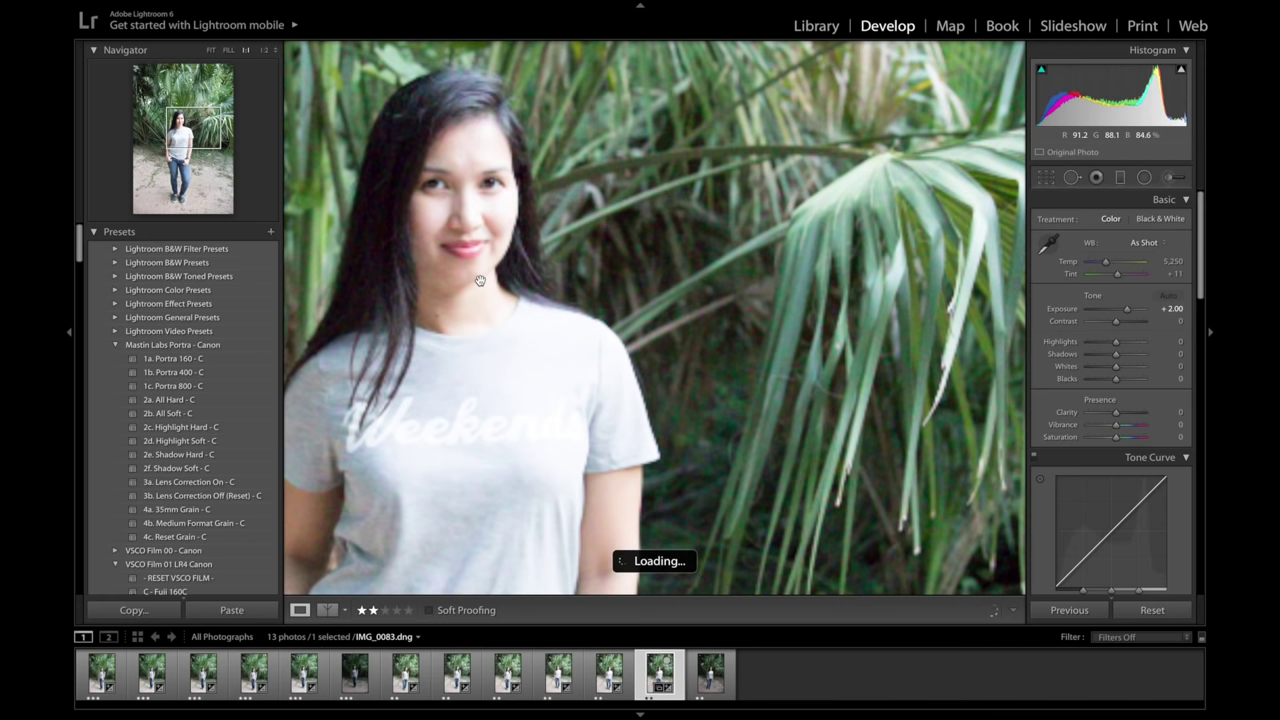
pyautogui.scroll(4, 480, 282)
pyautogui.hscroll(-8, 480, 282)
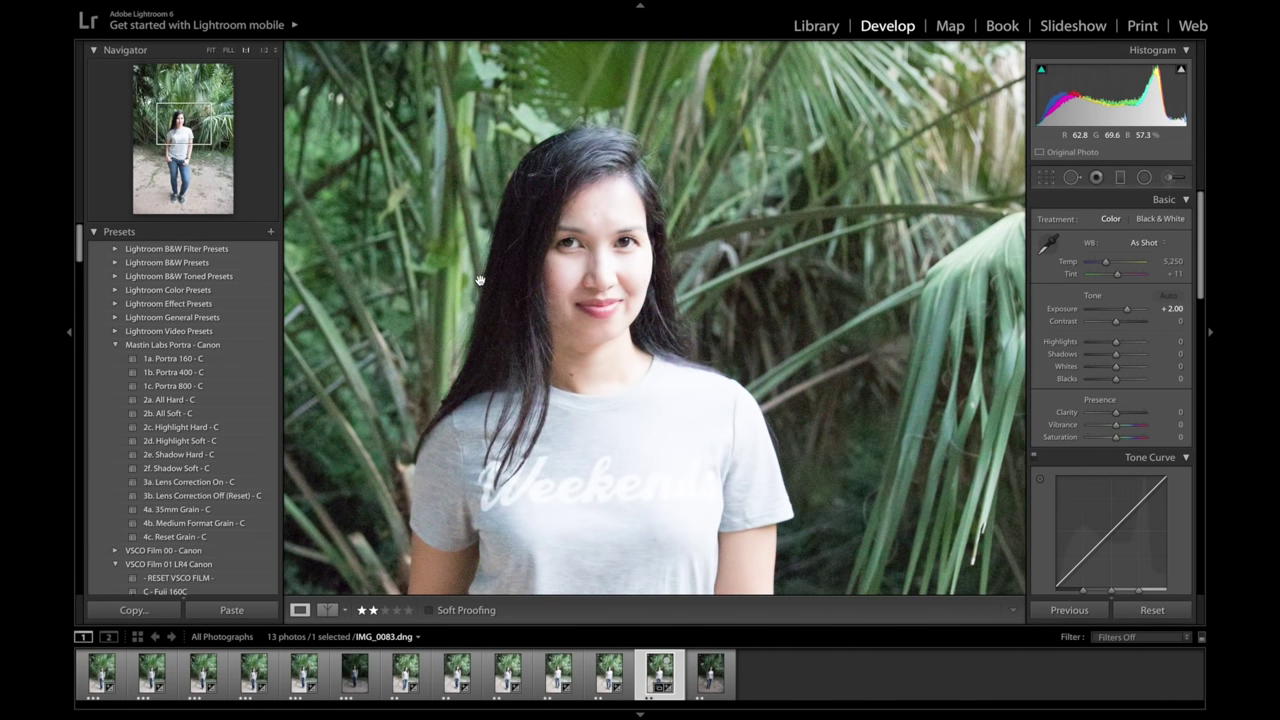
pyautogui.click(1150, 616)
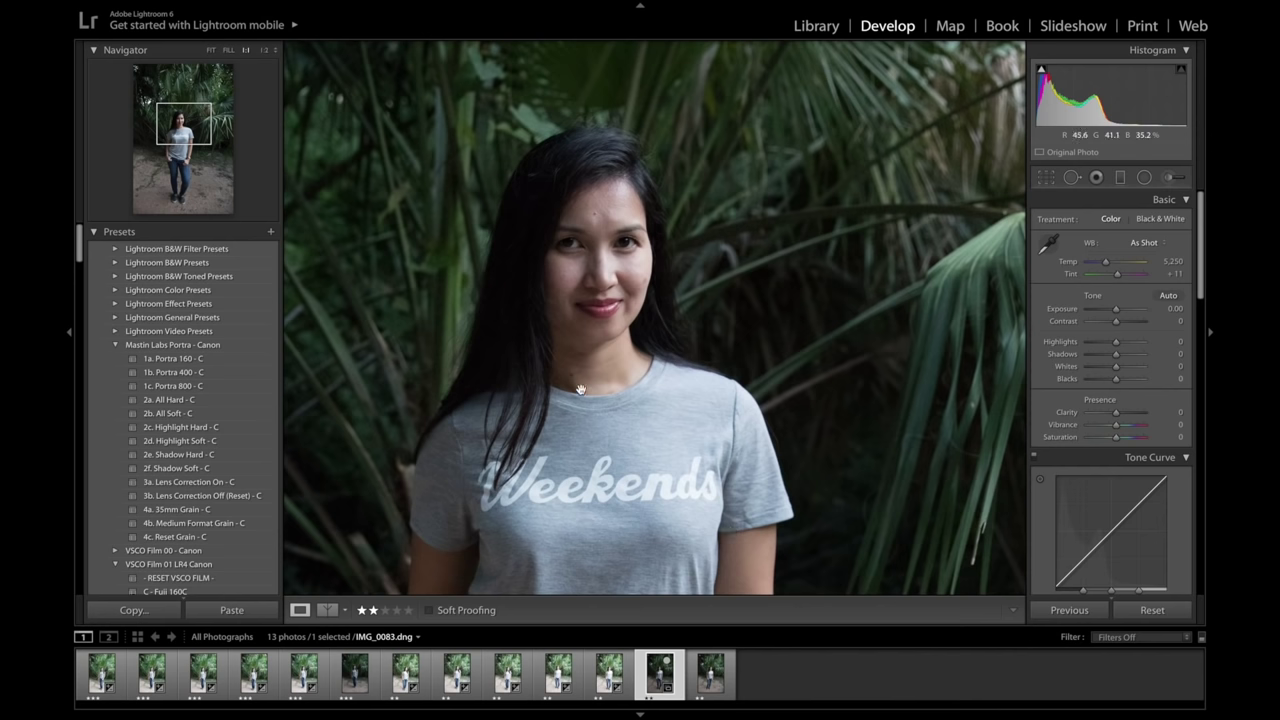
pyautogui.hscroll(-3, 580, 389)
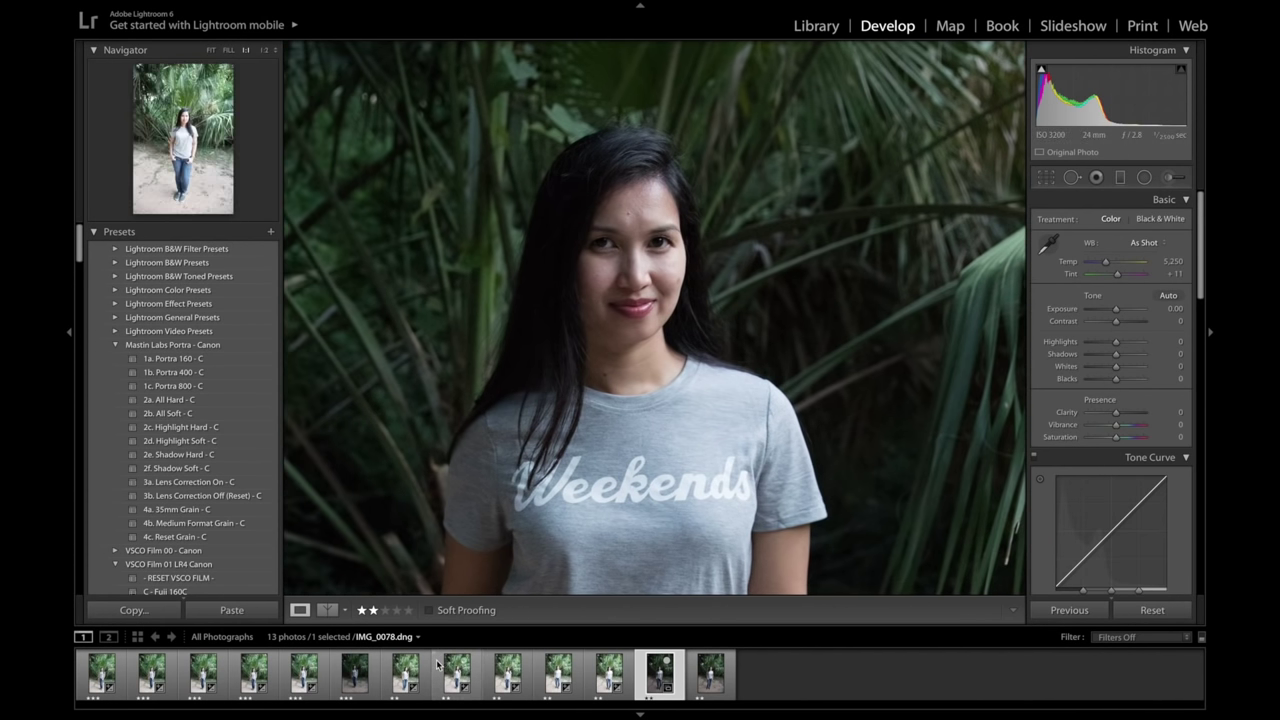
pyautogui.click(351, 683)
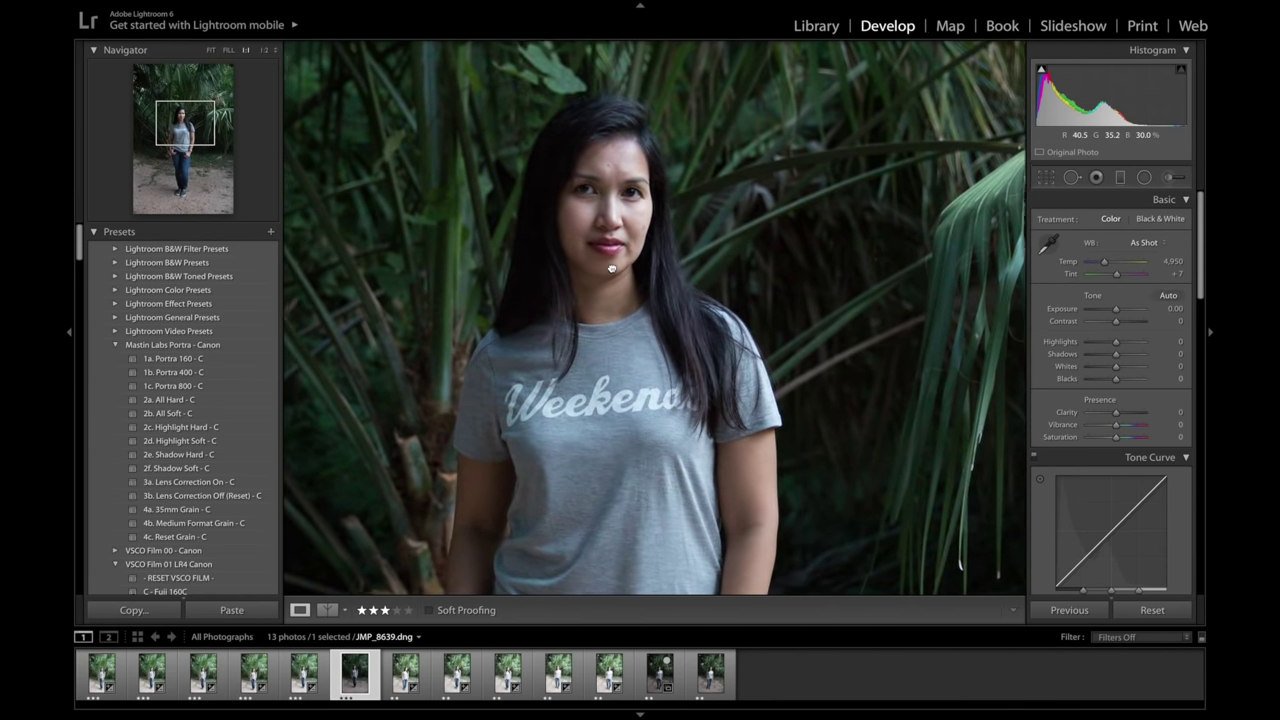
pyautogui.moveTo(611, 268); pyautogui.dragTo(626, 291)
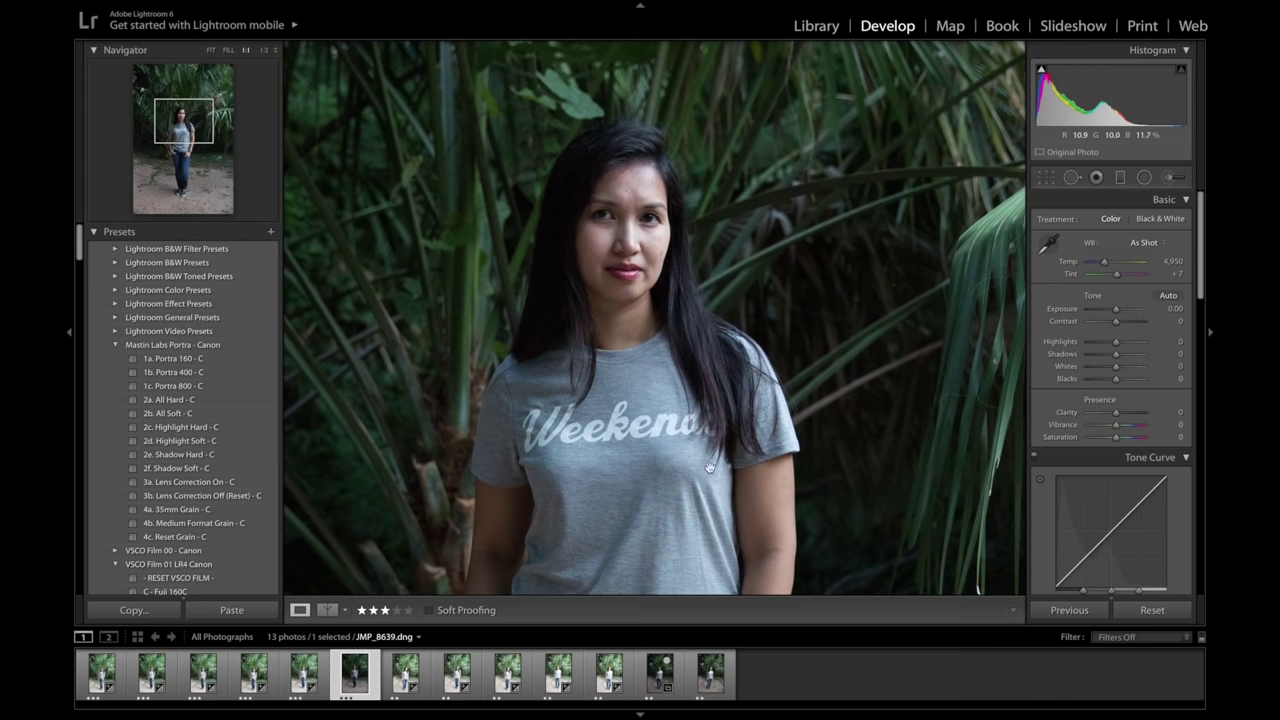
pyautogui.click(660, 680)
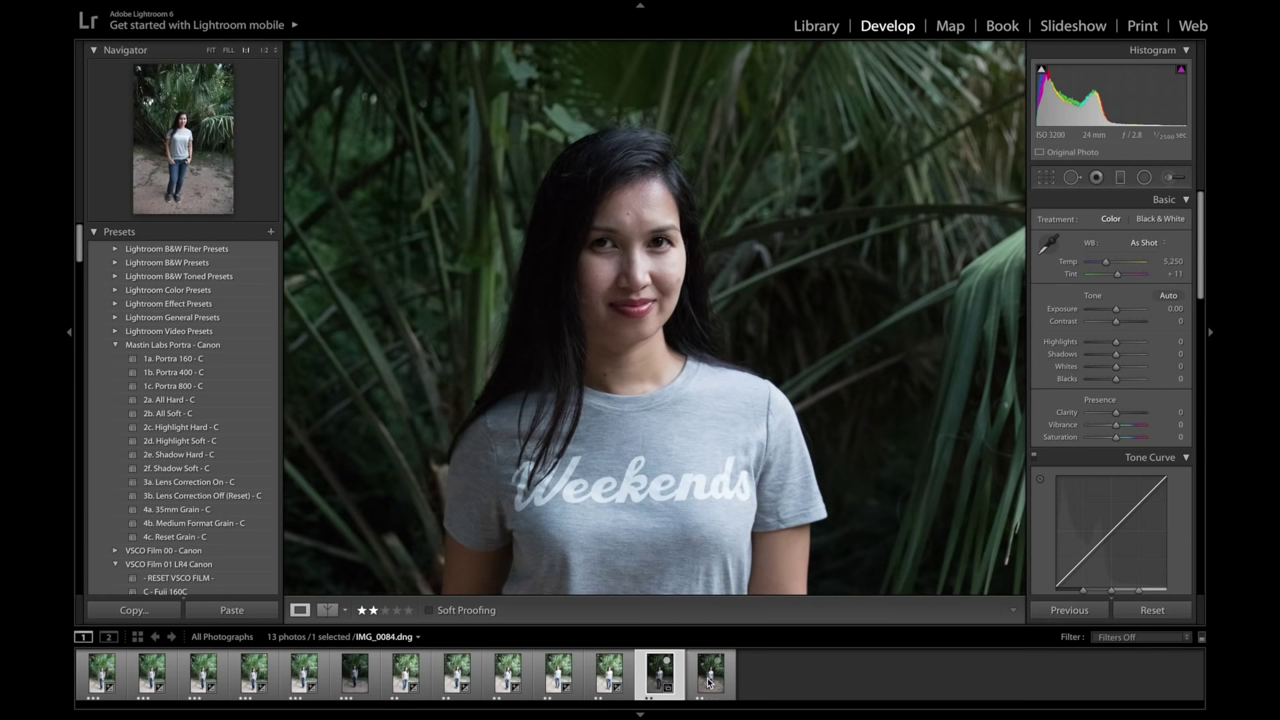
# Open IMG_0084 in Fit view, then zoom to 1:1 around her shirt.
pyautogui.click(709, 676)
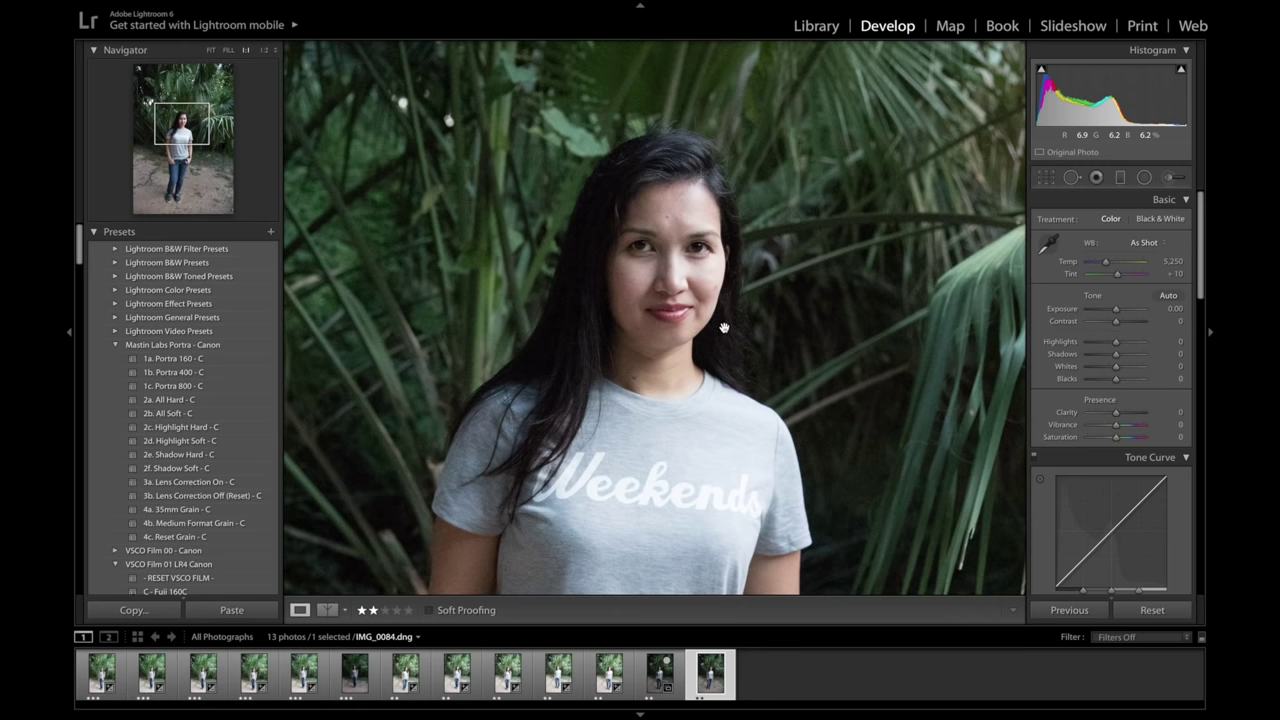
pyautogui.click(723, 327)
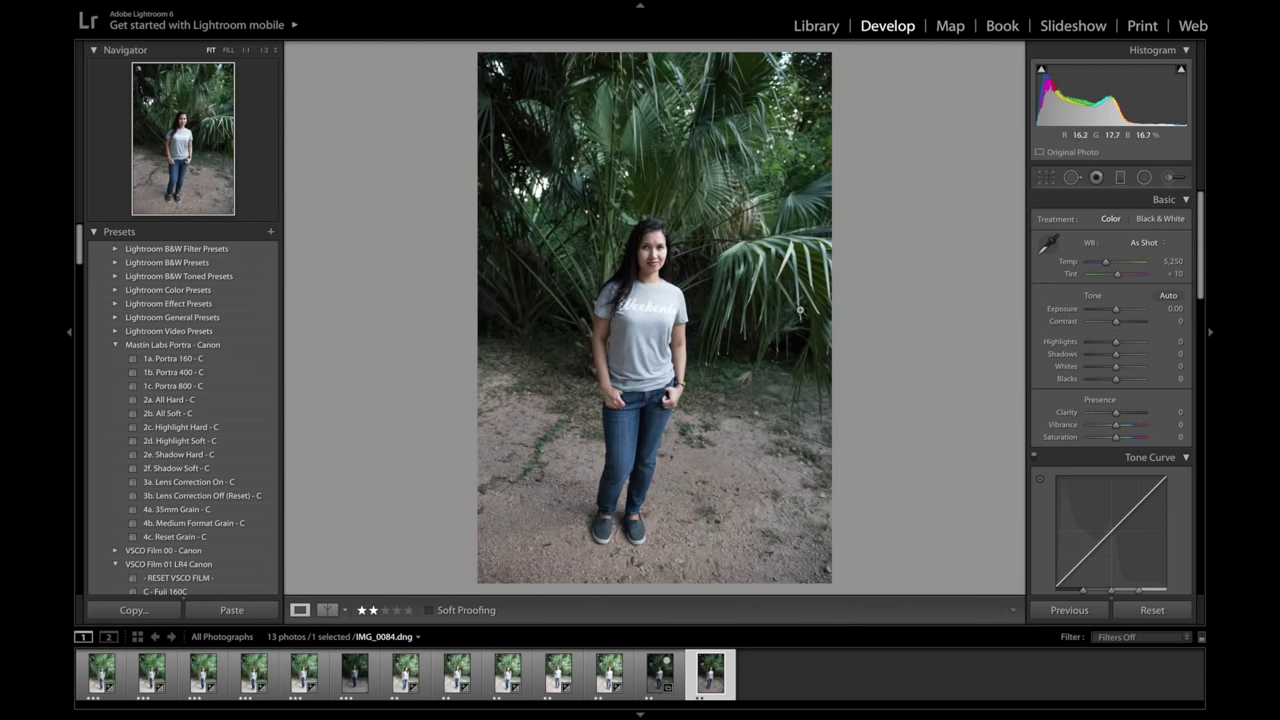
pyautogui.click(659, 298)
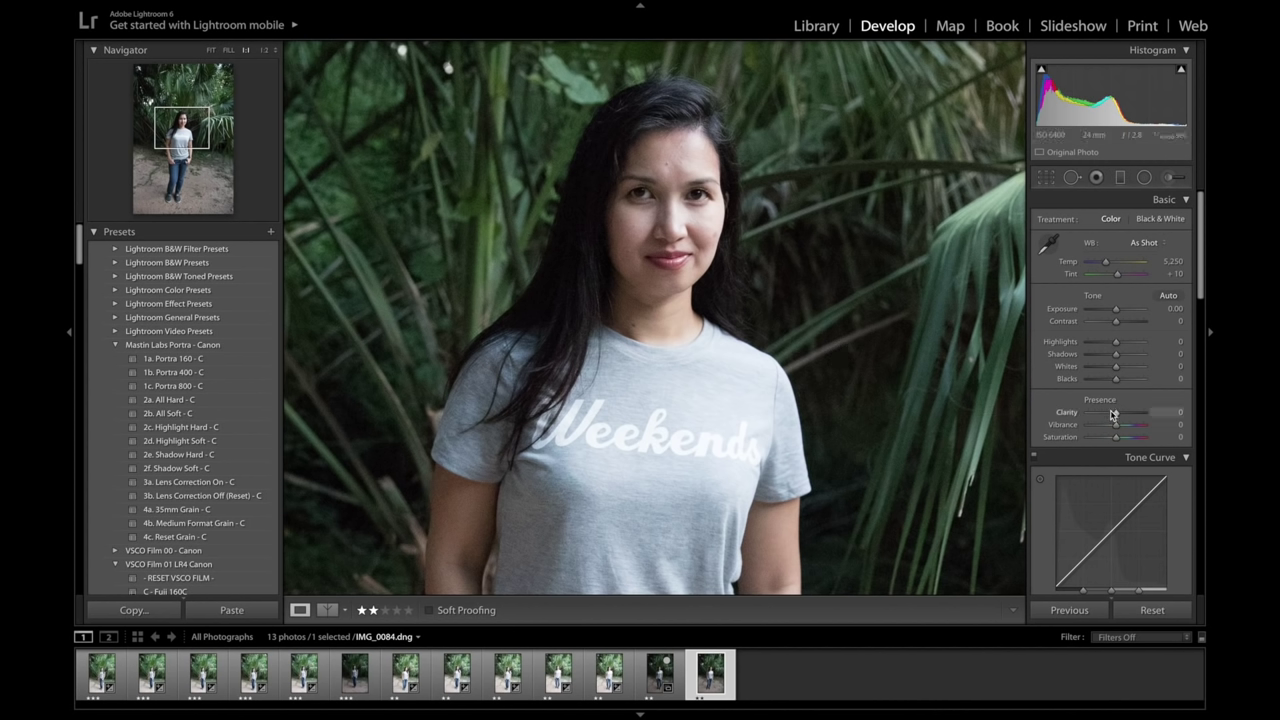
# Set IMG_0084's exposure to +2.00 and pan around the close-up.
pyautogui.click(1174, 308)
pyautogui.write('2')
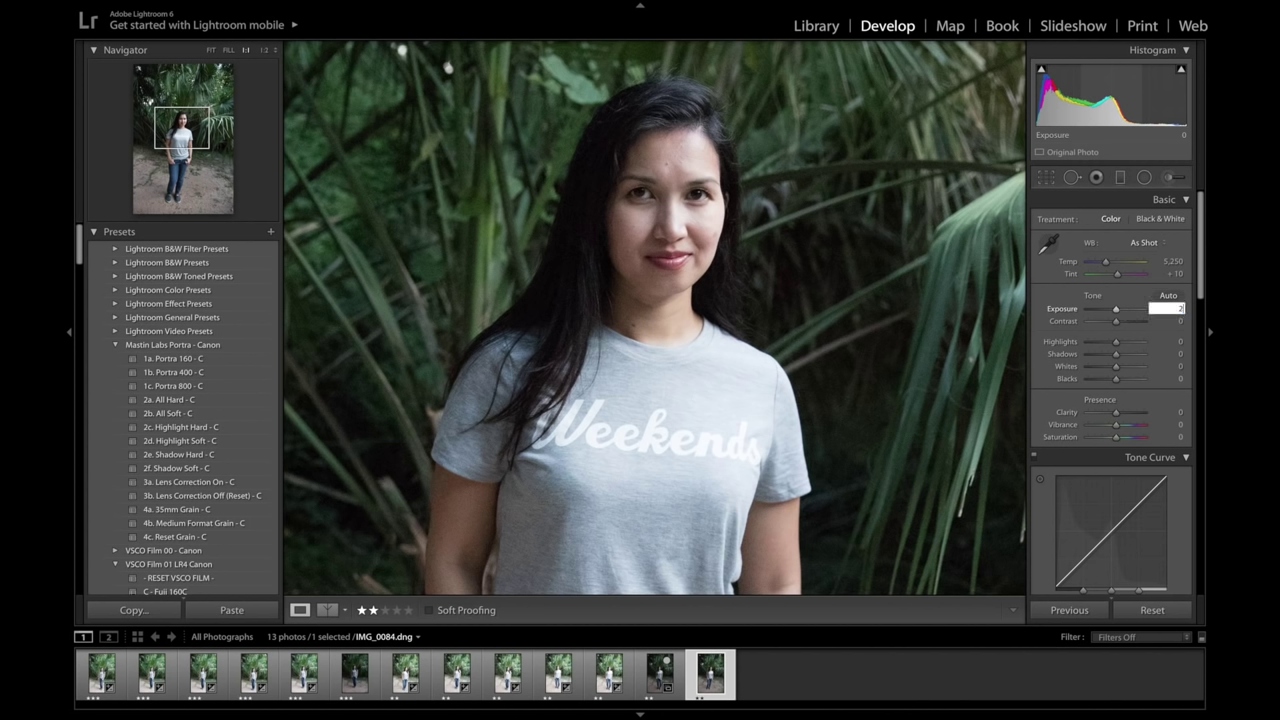
pyautogui.press('Return')
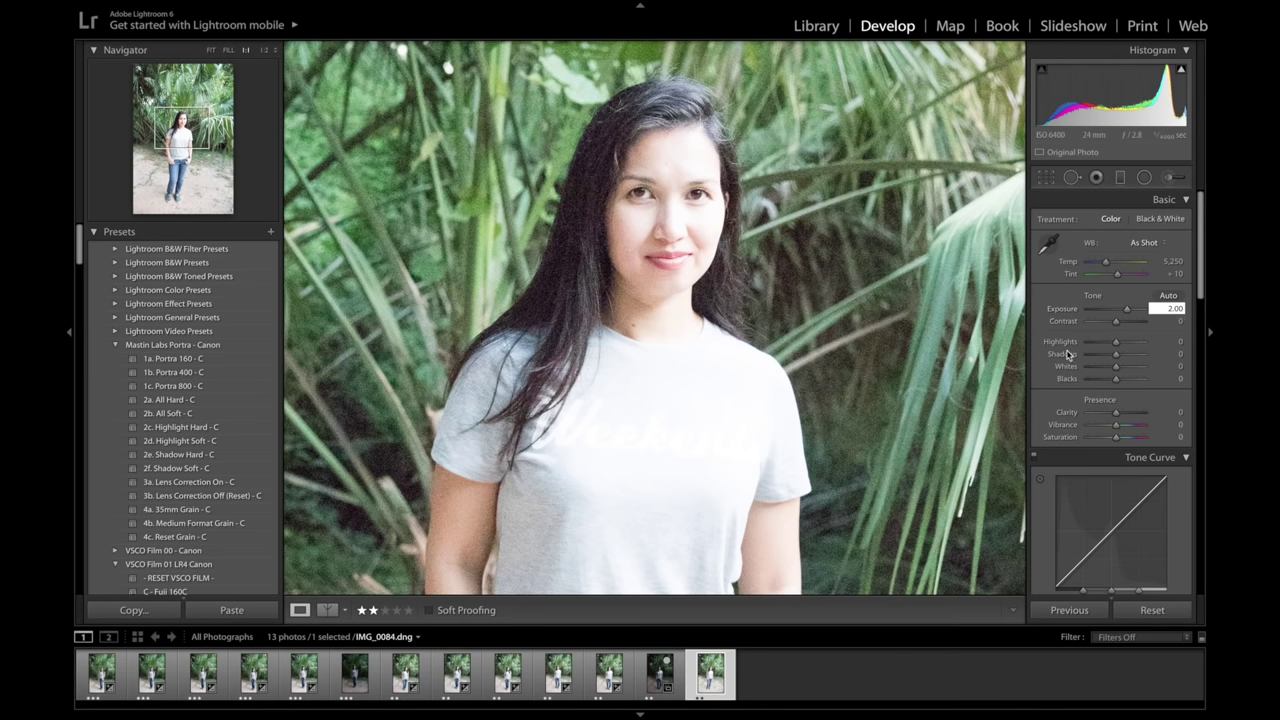
pyautogui.scroll(-10, 962, 393)
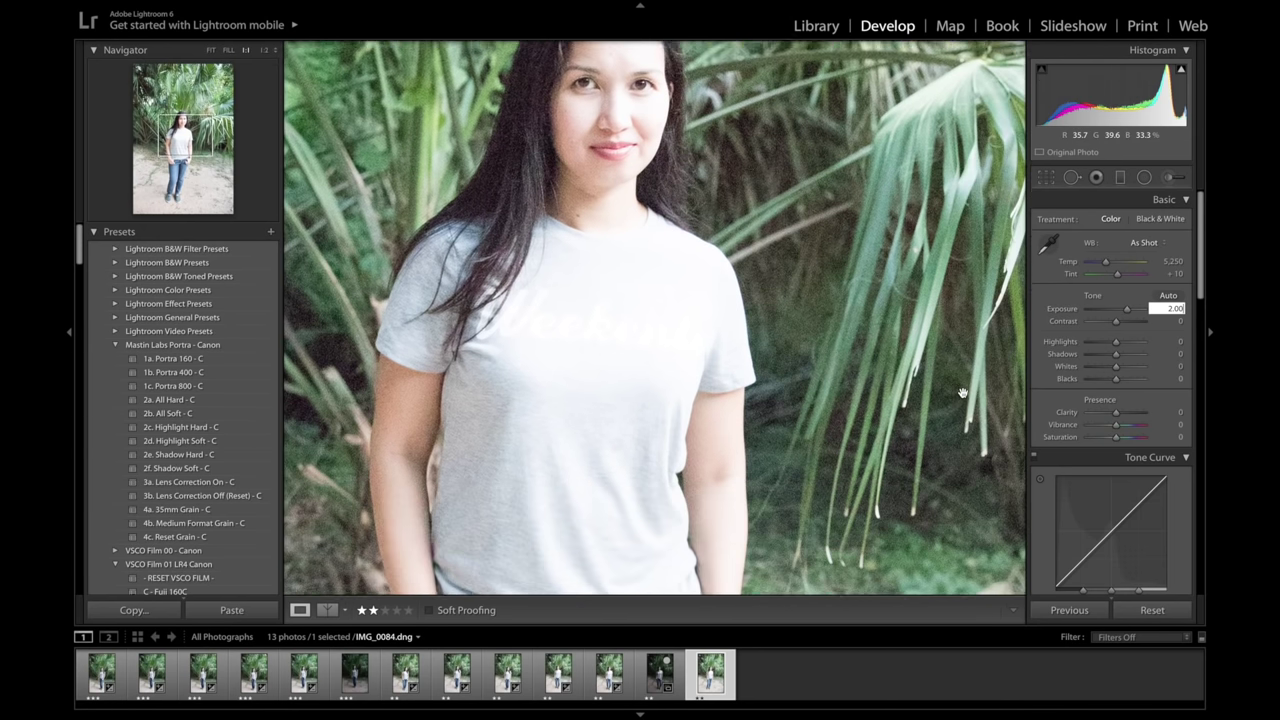
pyautogui.hscroll(3, 962, 393)
pyautogui.scroll(-1, 962, 393)
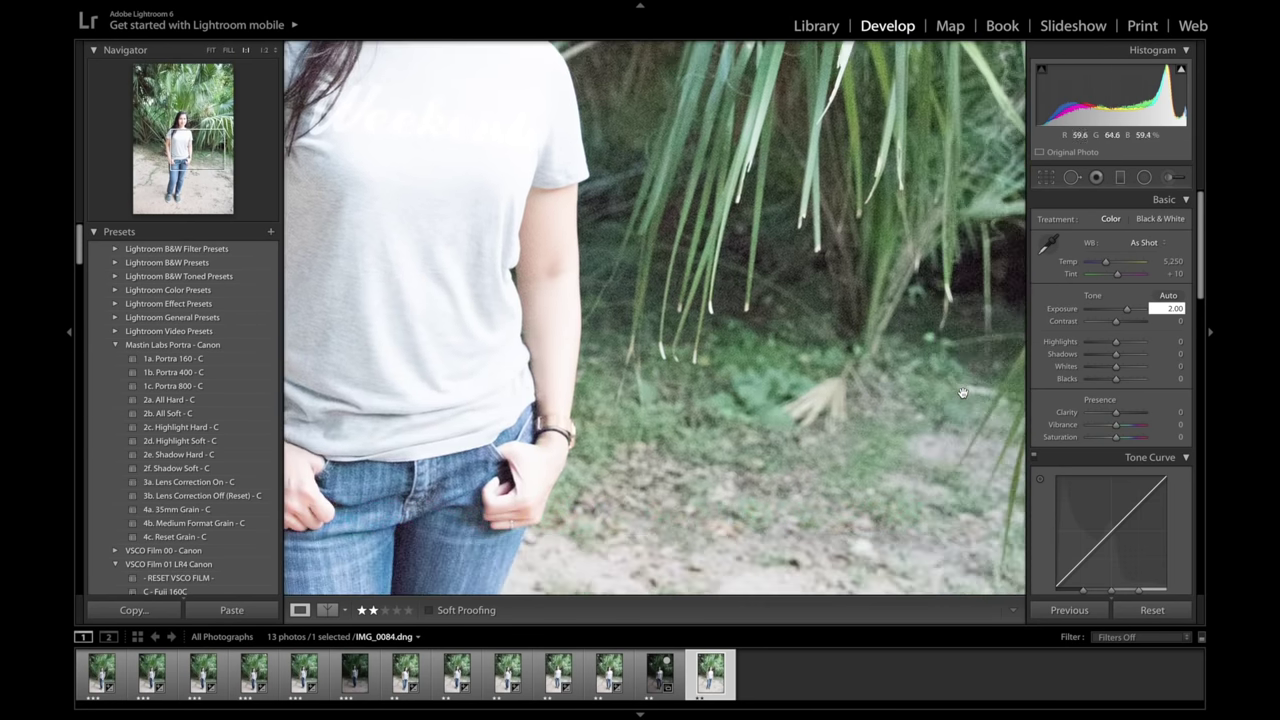
pyautogui.scroll(-2, 962, 393)
pyautogui.hscroll(1, 962, 393)
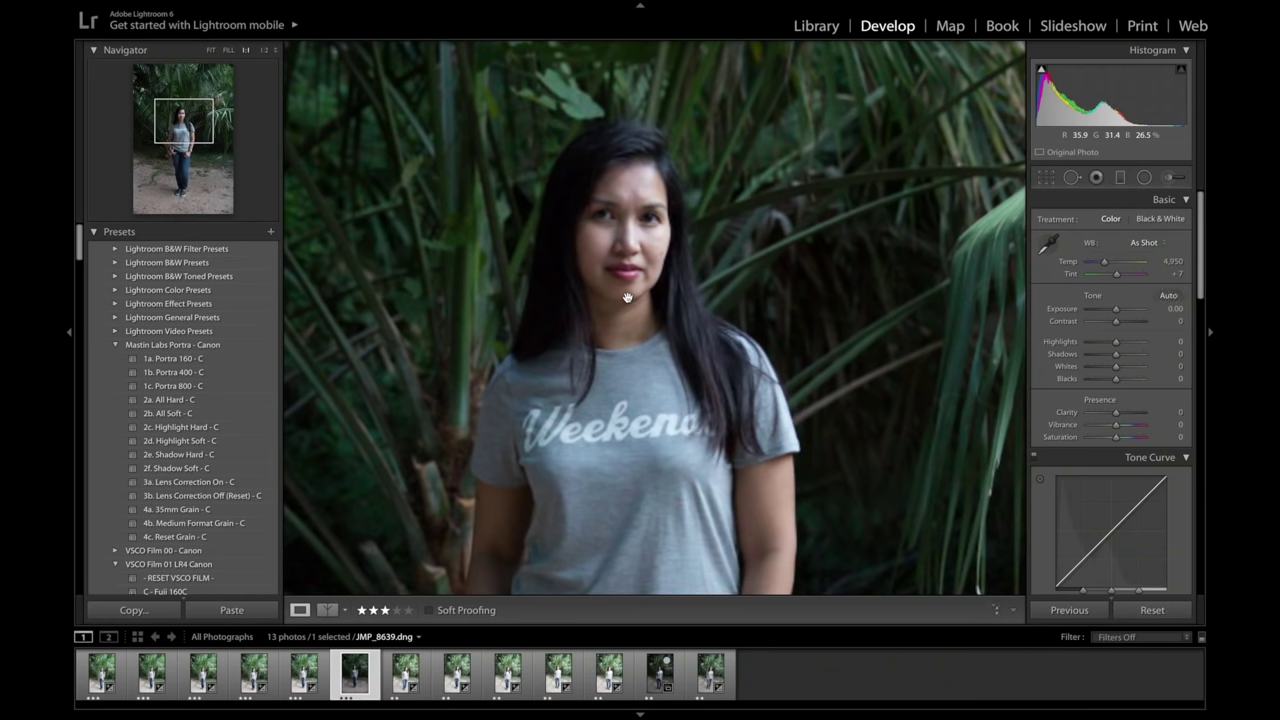
# Pan JMP_8639 toward her face, then flip to IMG_0083 and back to JMP_8639.
pyautogui.moveTo(627, 298); pyautogui.dragTo(644, 310)
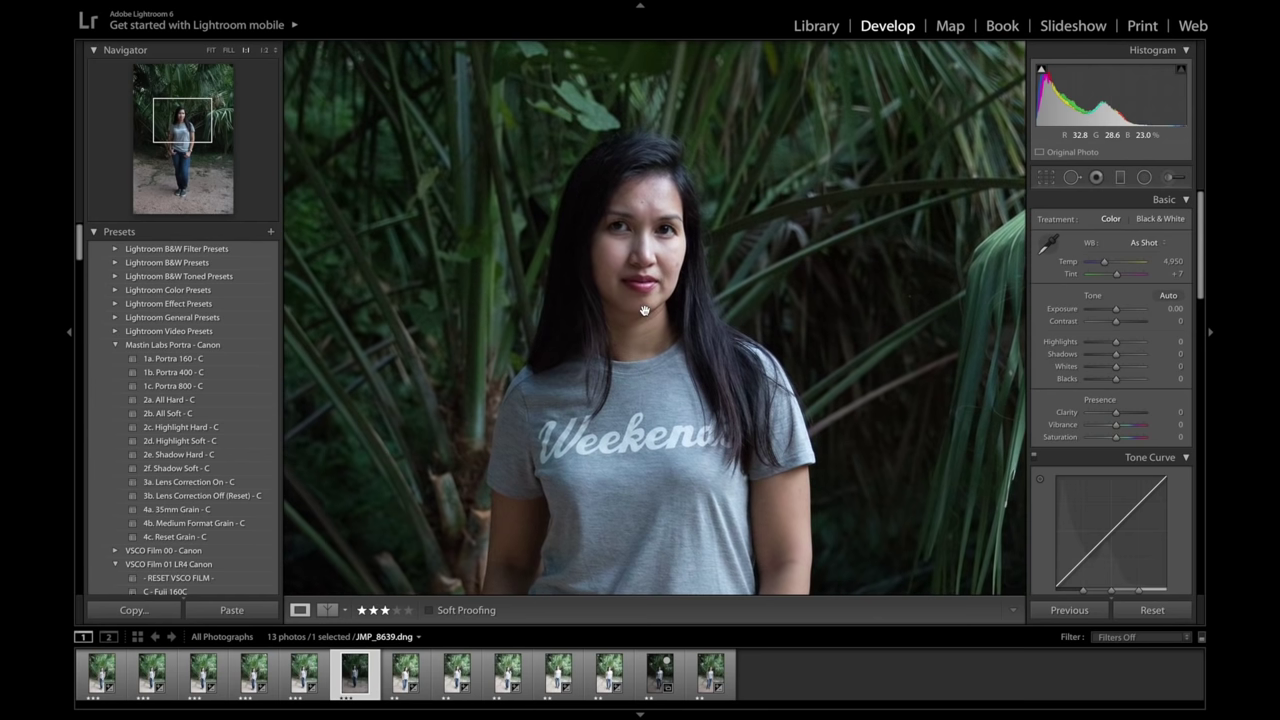
pyautogui.click(662, 685)
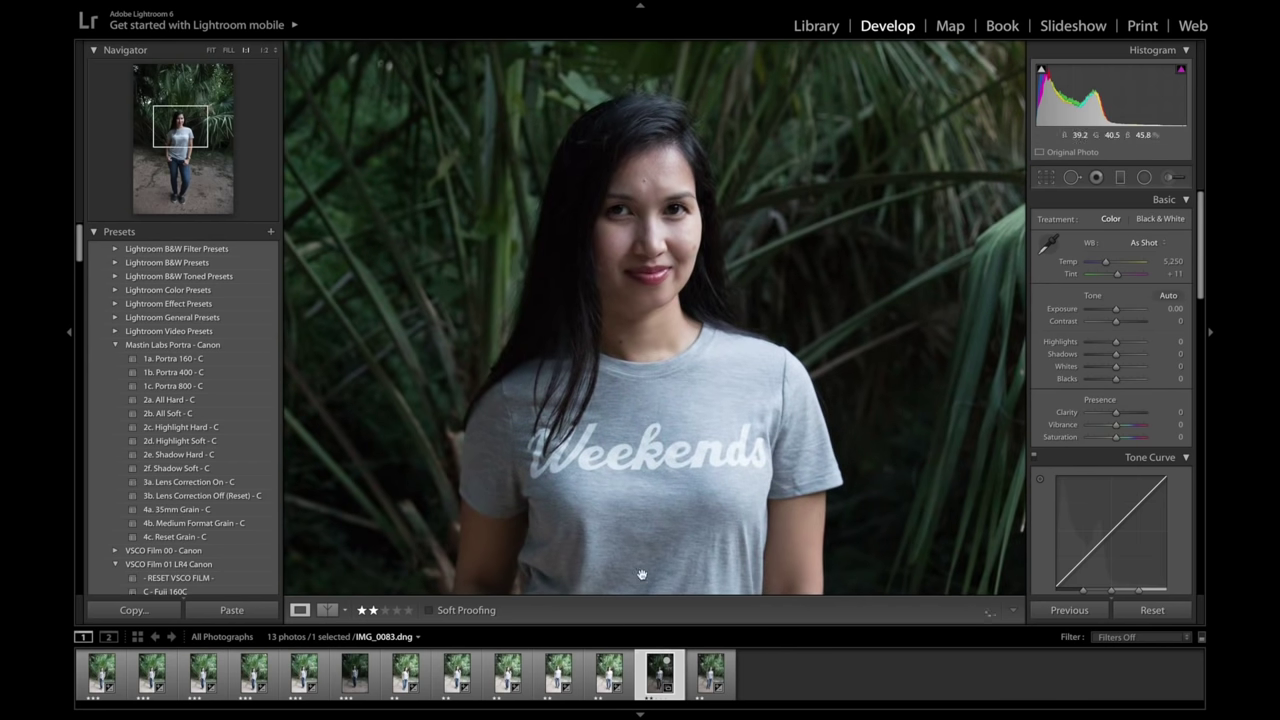
pyautogui.click(355, 672)
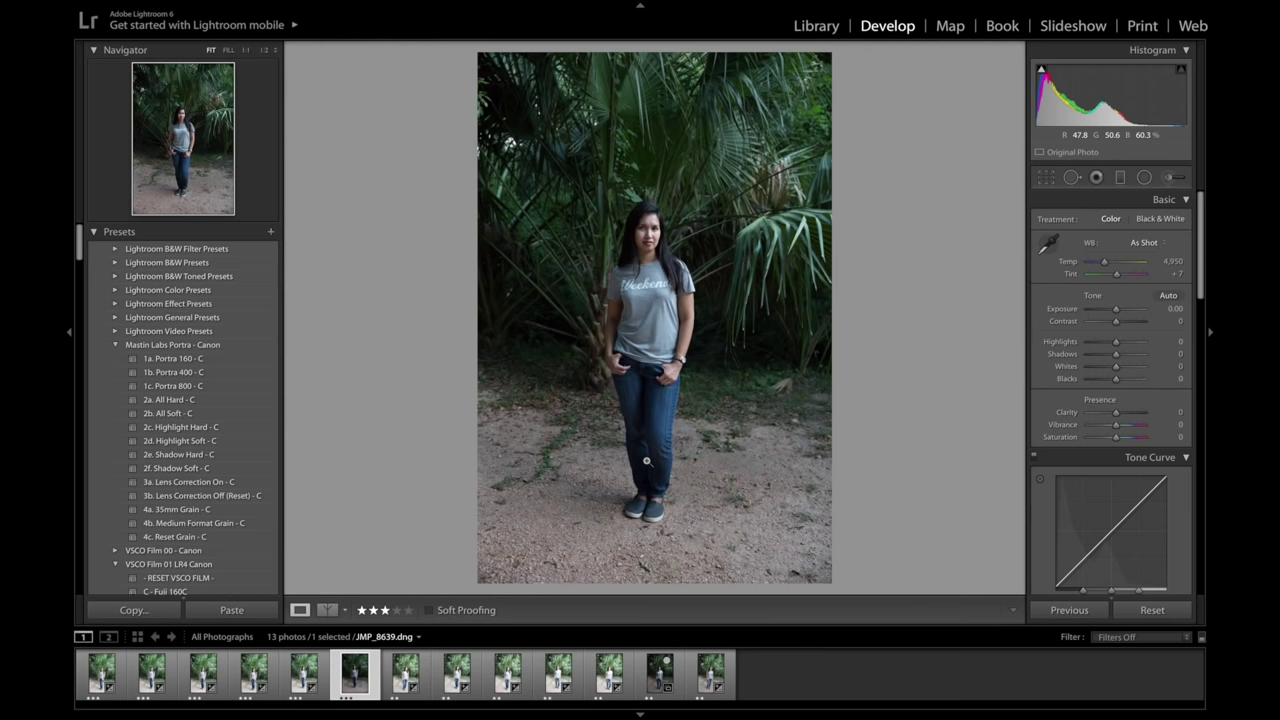
# Alternate between IMG_0083 and JMP_8639 as whole photos, then switch to IMG_0082.
pyautogui.click(657, 677)
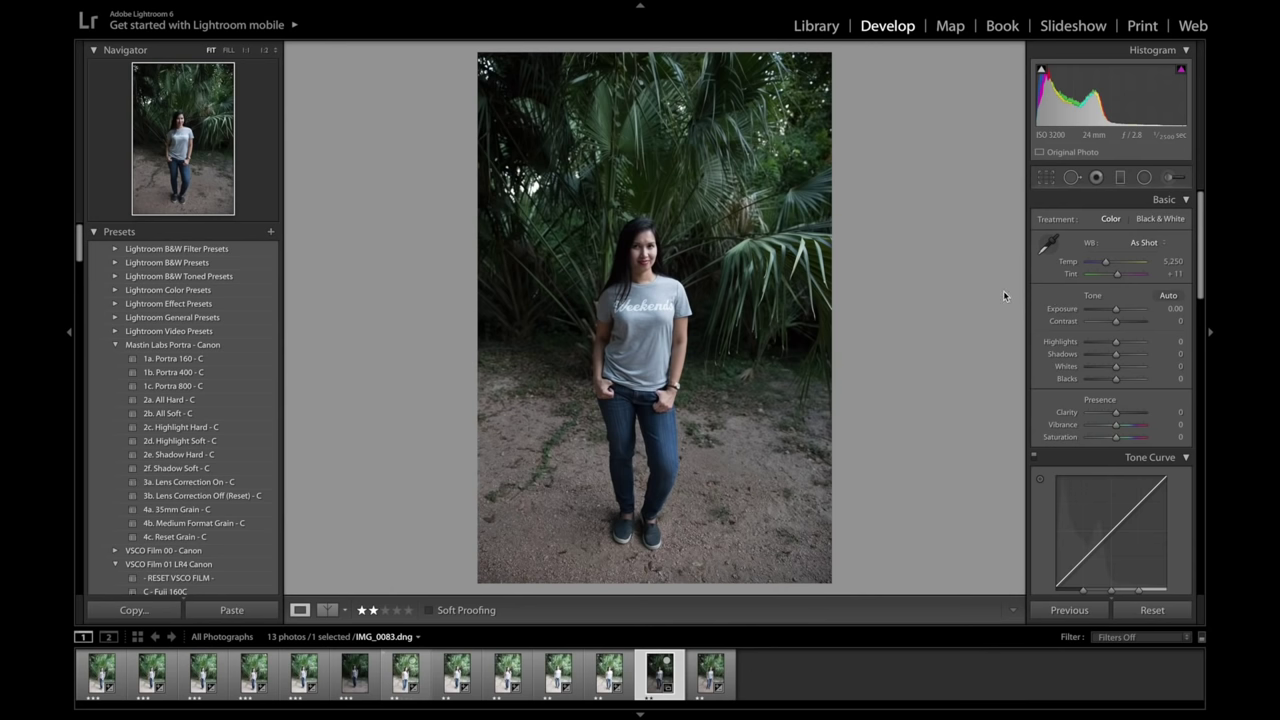
pyautogui.click(355, 673)
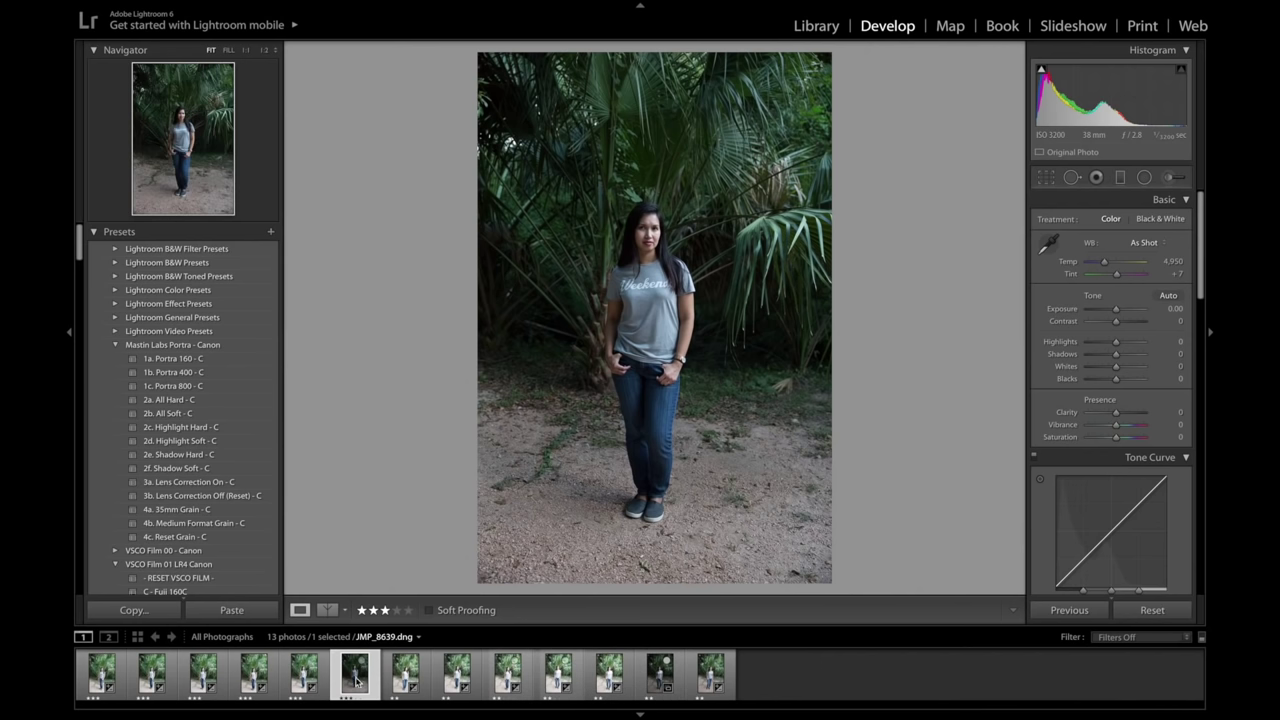
pyautogui.click(658, 673)
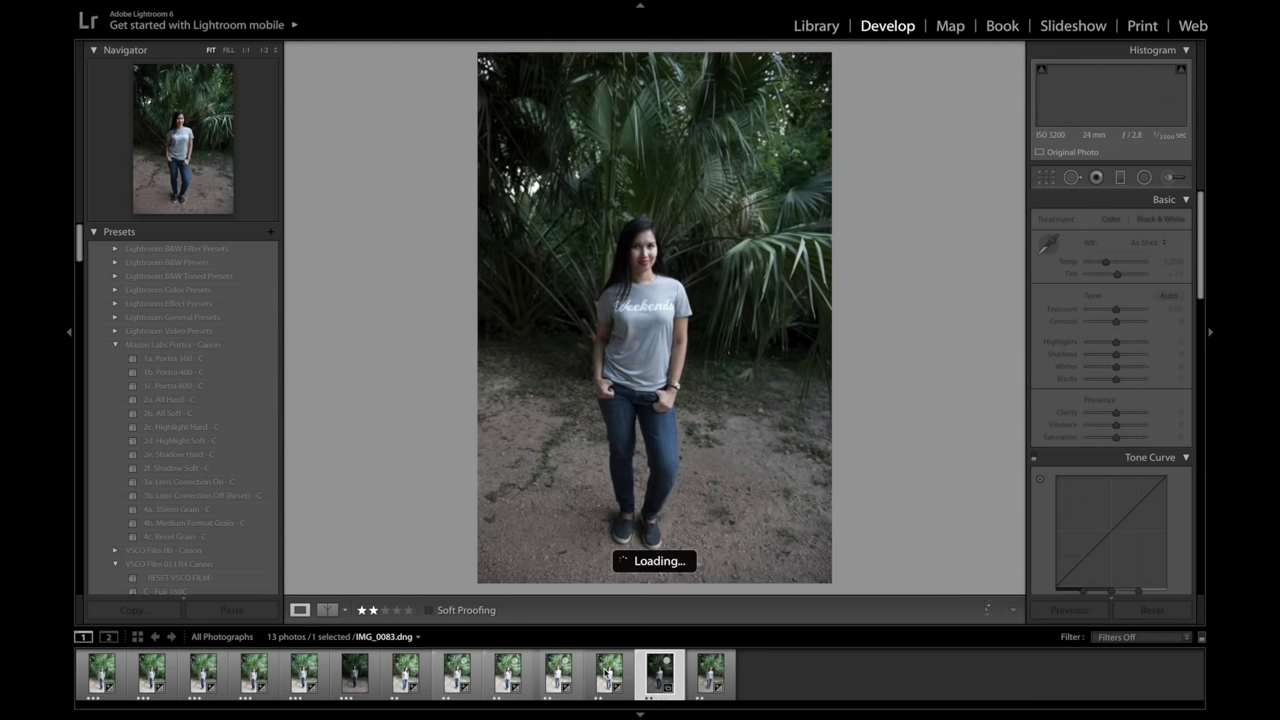
pyautogui.click(607, 674)
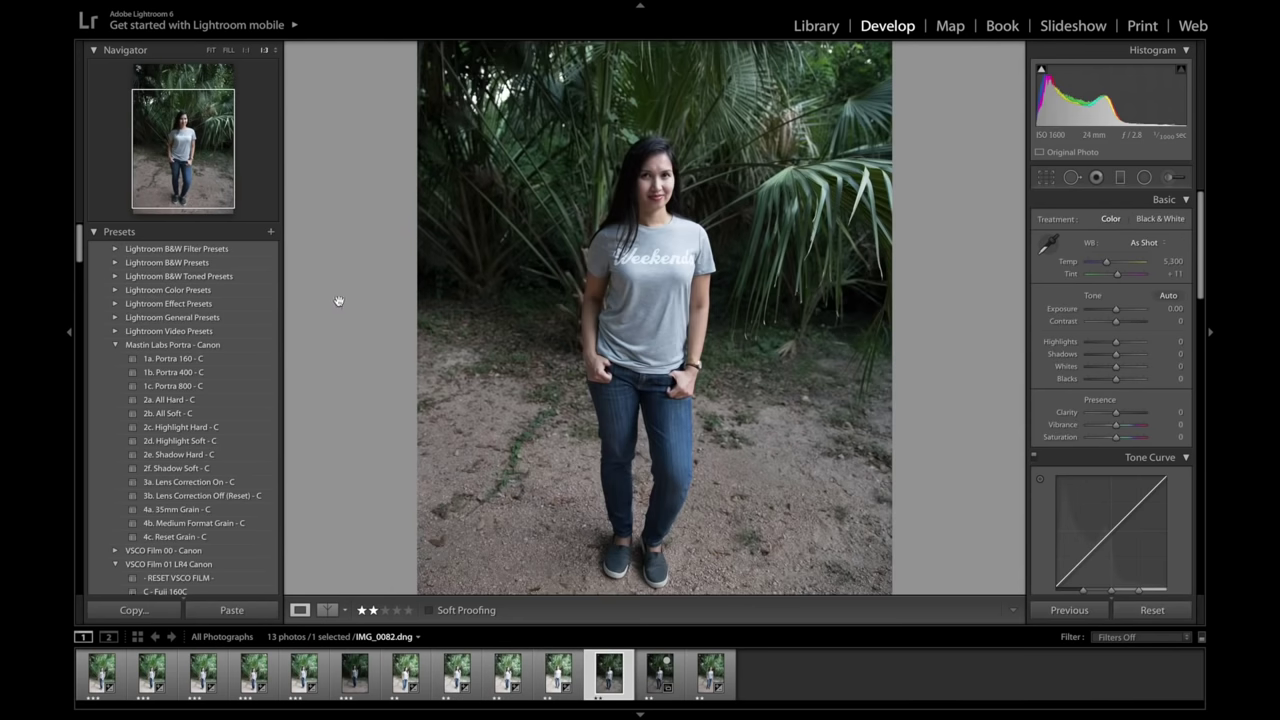